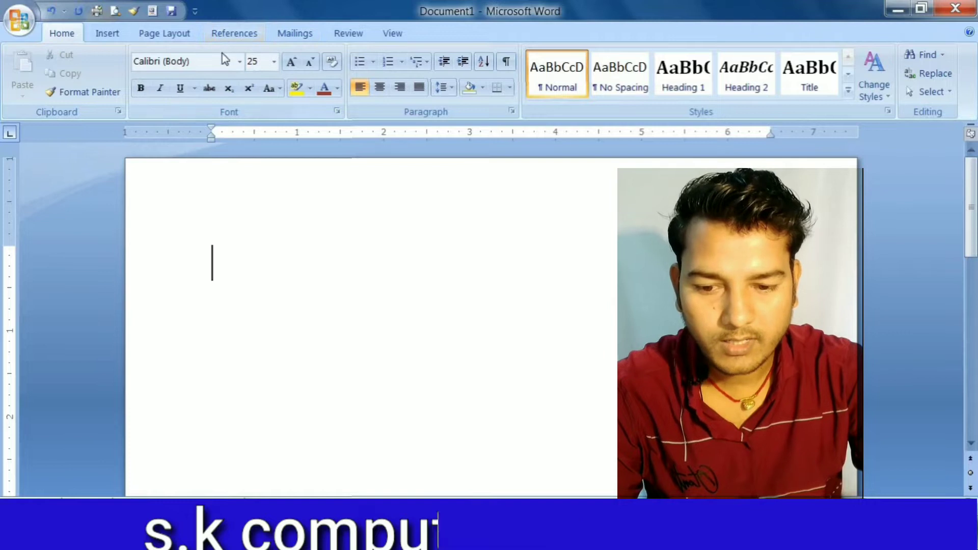
- Enter two capitalised first names on separate lines at the start of the blank document
{"action": "left_click", "coordinate": [152, 34]}
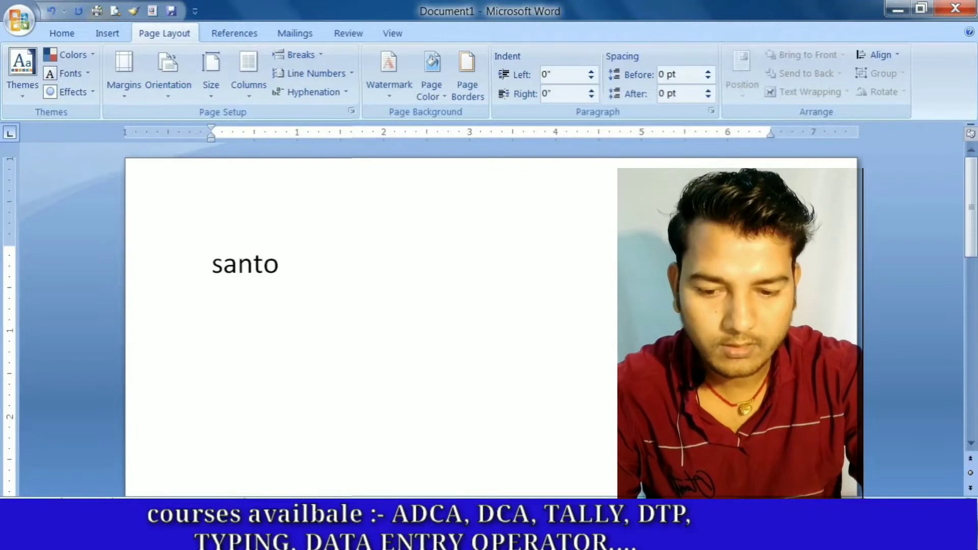
{"action": "key", "text": "Return"}
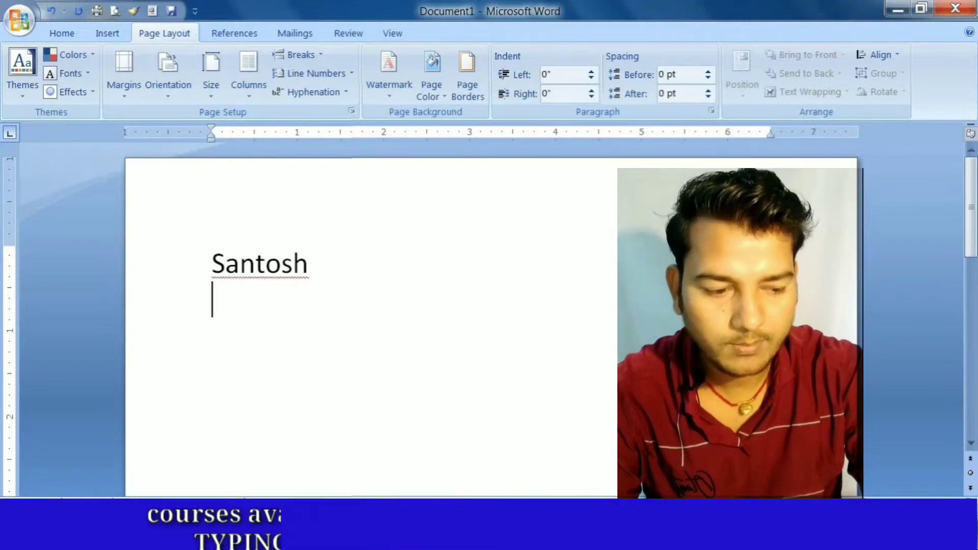
{"action": "type", "text": "saroj"}
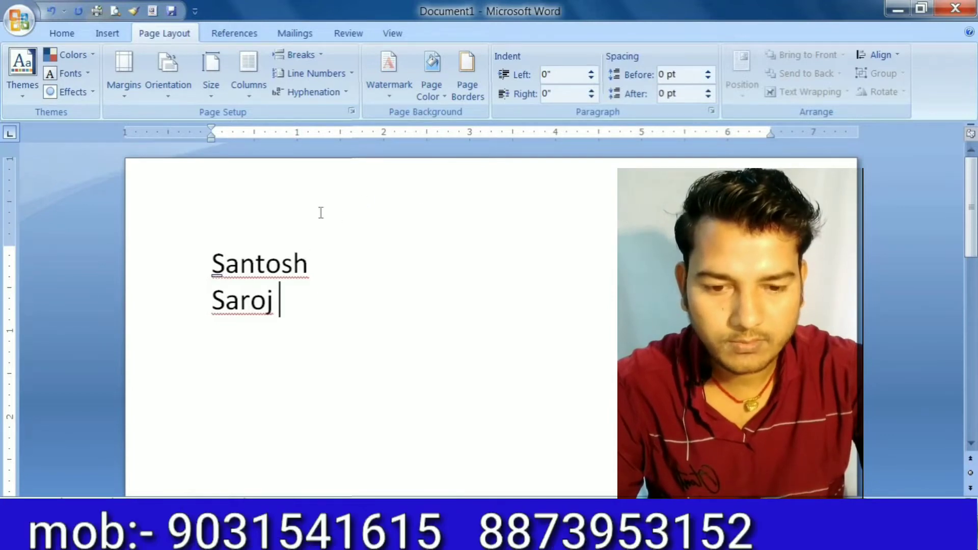
- Set the left indent of both name lines to 1.4"
{"action": "left_click_drag", "start_coordinate": [231, 261], "coordinate": [240, 300]}
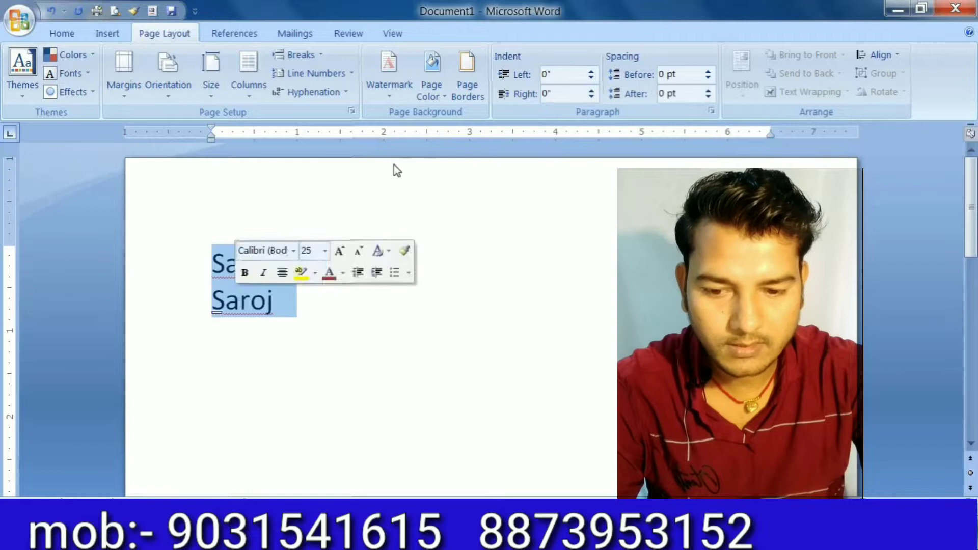
{"action": "left_click", "coordinate": [591, 72]}
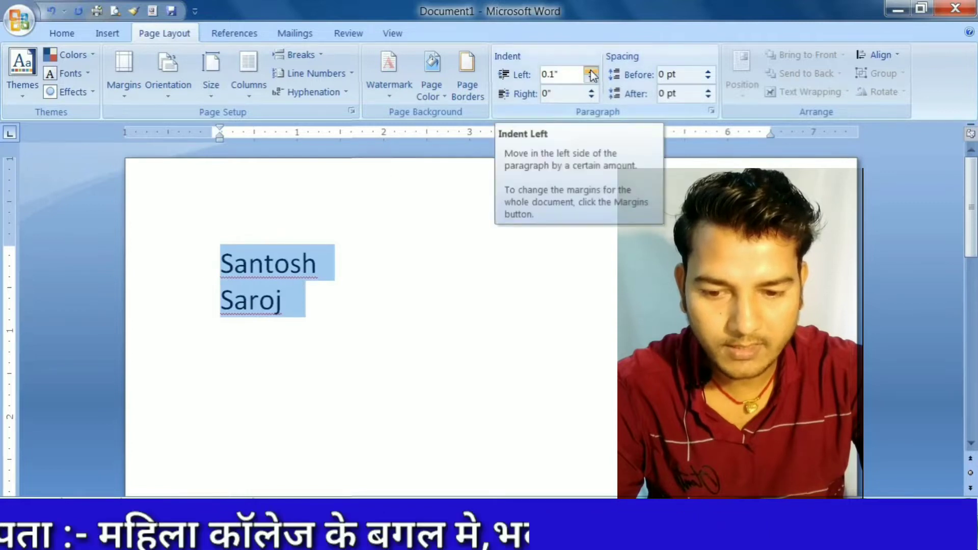
{"action": "left_click", "coordinate": [591, 72]}
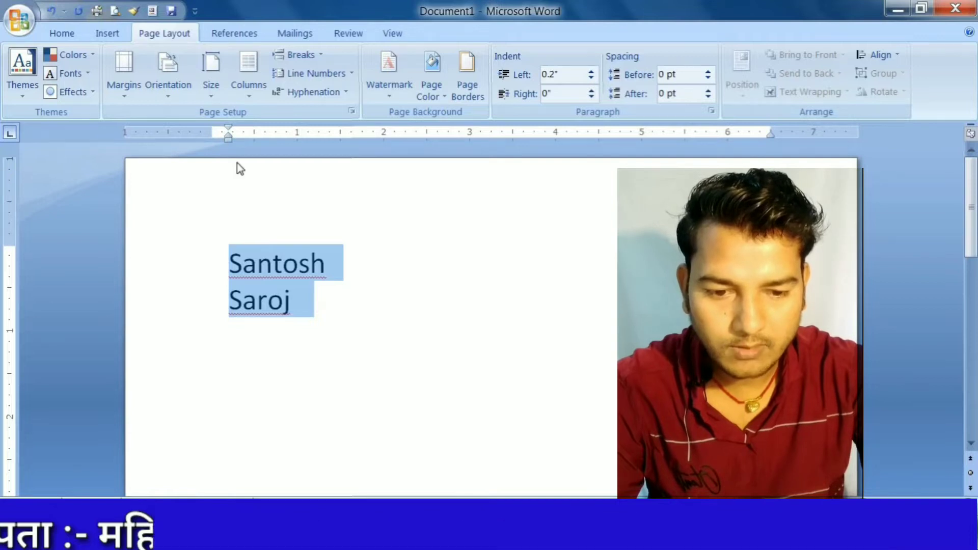
{"action": "left_click", "coordinate": [590, 72]}
{"action": "left_click", "coordinate": [590, 72]}
{"action": "left_click", "coordinate": [595, 72]}
{"action": "left_click", "coordinate": [595, 72]}
{"action": "left_click", "coordinate": [595, 71]}
{"action": "left_click", "coordinate": [595, 71]}
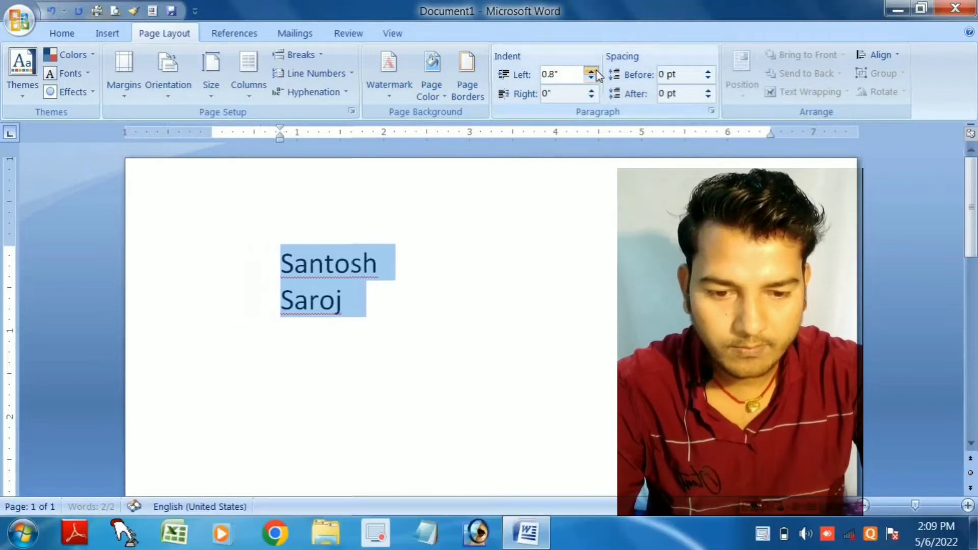
{"action": "left_click", "coordinate": [595, 72]}
{"action": "left_click", "coordinate": [596, 72]}
{"action": "left_click", "coordinate": [595, 73]}
{"action": "left_click", "coordinate": [595, 72]}
{"action": "left_click", "coordinate": [591, 72]}
{"action": "left_click", "coordinate": [591, 72]}
{"action": "left_click", "coordinate": [591, 72]}
{"action": "left_click", "coordinate": [591, 72]}
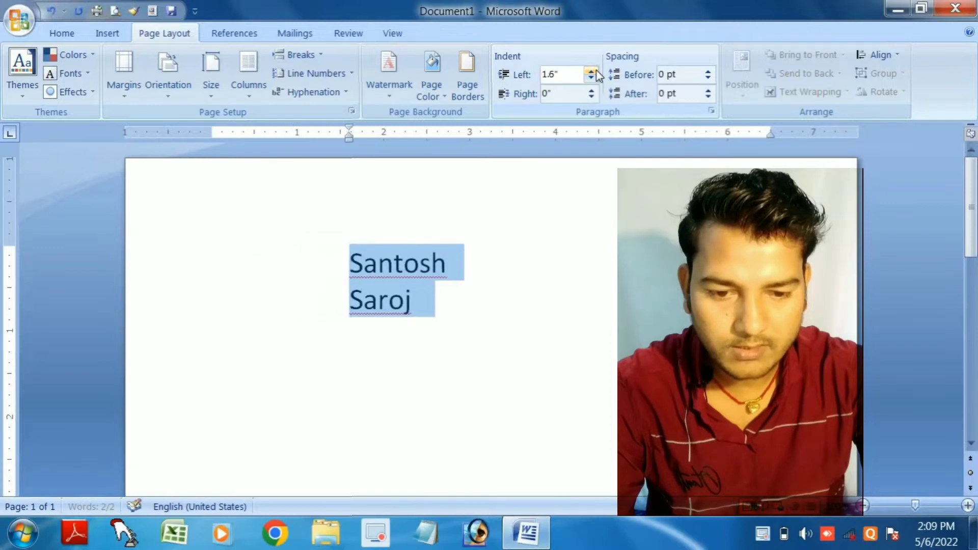
{"action": "left_click", "coordinate": [590, 72]}
{"action": "left_click", "coordinate": [591, 79]}
{"action": "left_click", "coordinate": [590, 79]}
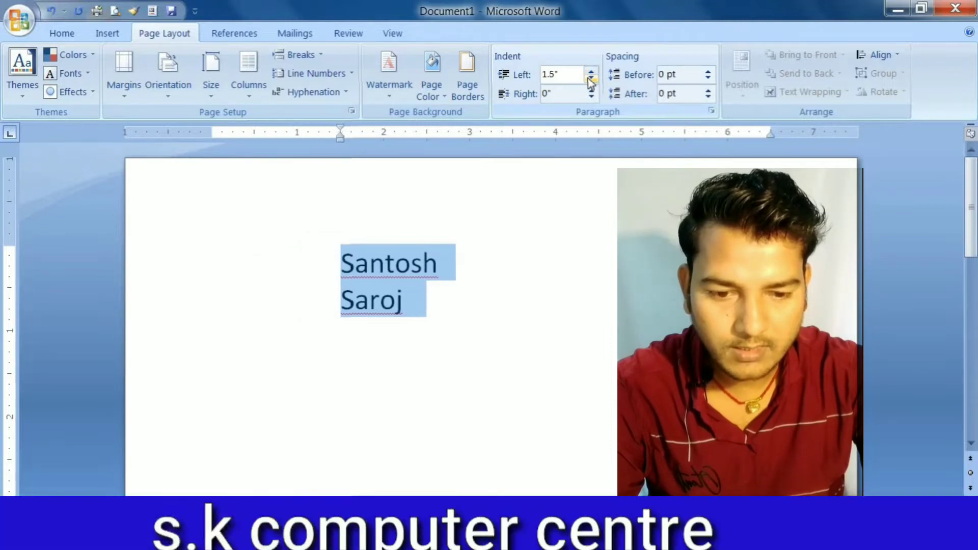
{"action": "left_click", "coordinate": [590, 79]}
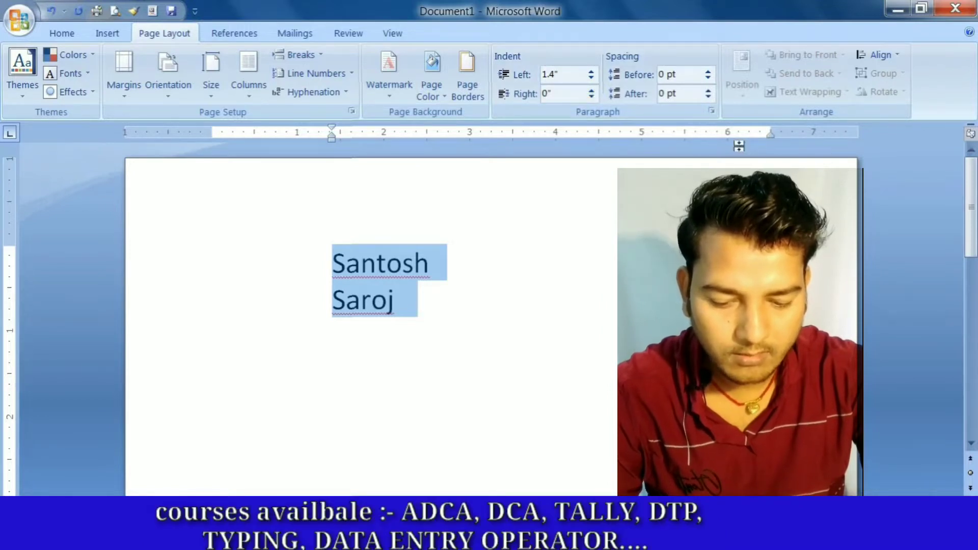
- Add a third name in lowercase at the far right end of the first name's line
{"action": "left_click", "coordinate": [475, 250]}
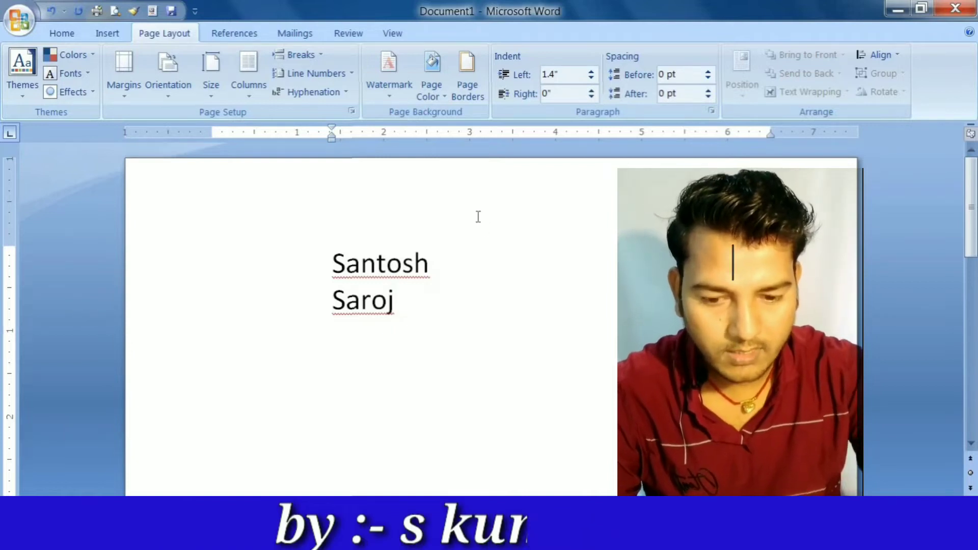
{"action": "type", "text": "sama"}
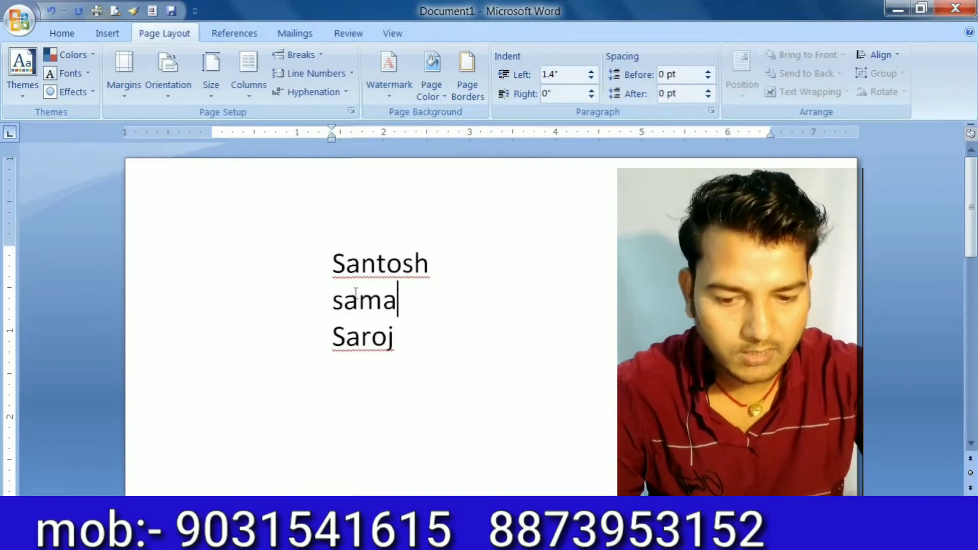
{"action": "key", "text": "Home"}
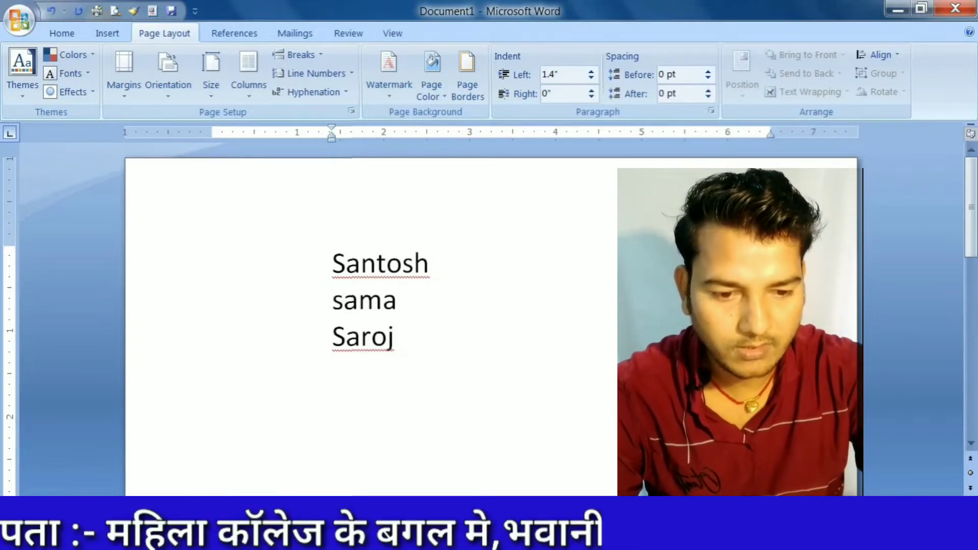
{"action": "key", "text": "BackSpace"}
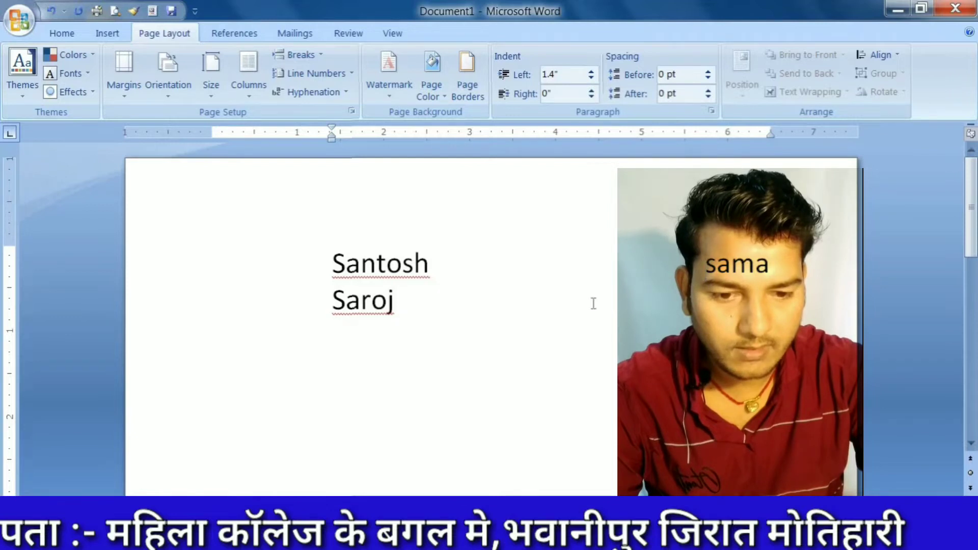
- Set the first paragraph's right indent to -0.6" so that it extends into the page margin
{"action": "left_click", "coordinate": [593, 92]}
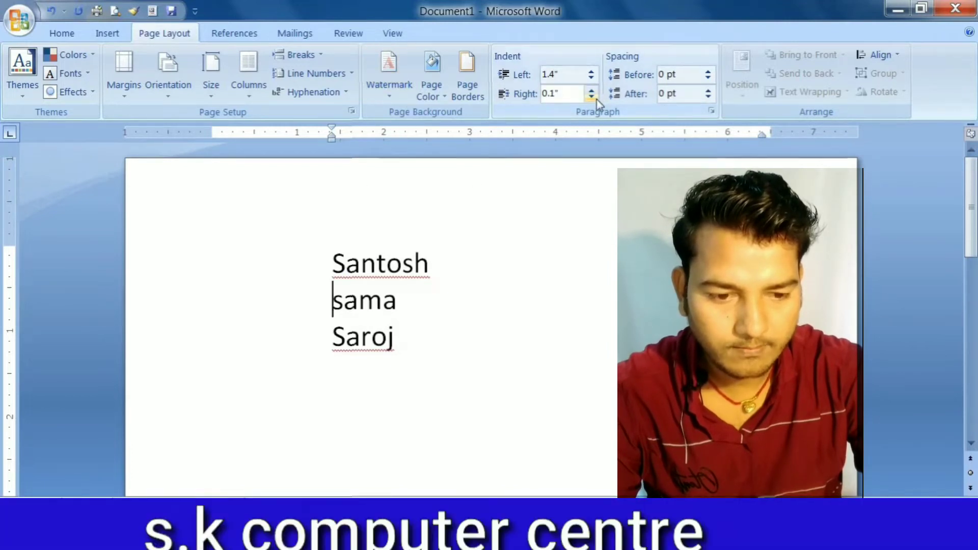
{"action": "left_click", "coordinate": [596, 98]}
{"action": "left_click", "coordinate": [595, 98]}
{"action": "left_click", "coordinate": [596, 99]}
{"action": "left_click", "coordinate": [596, 98]}
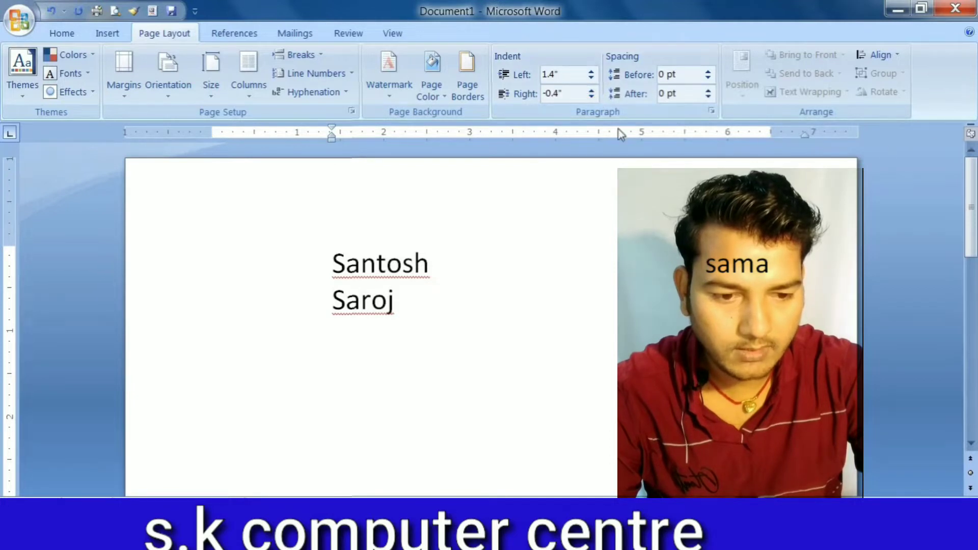
{"action": "left_click", "coordinate": [597, 98]}
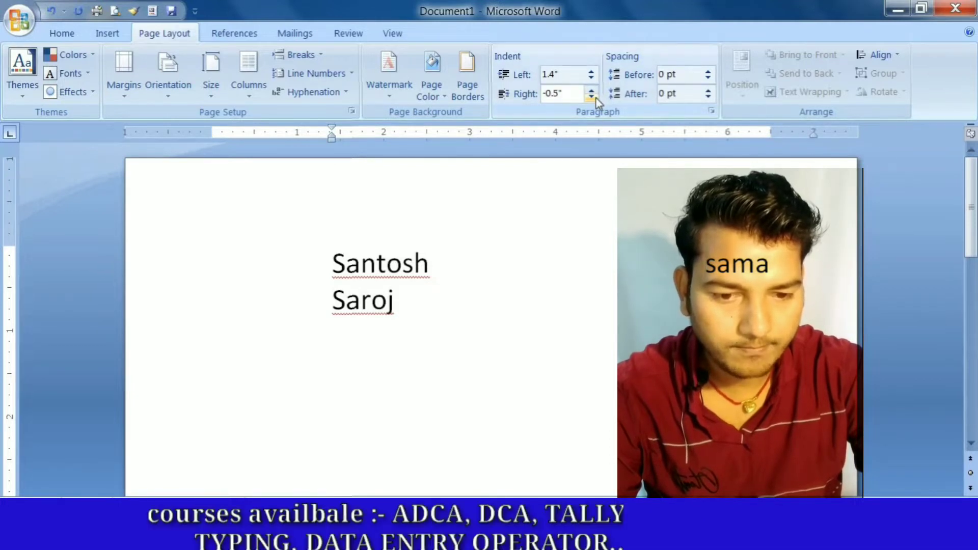
{"action": "left_click", "coordinate": [597, 99]}
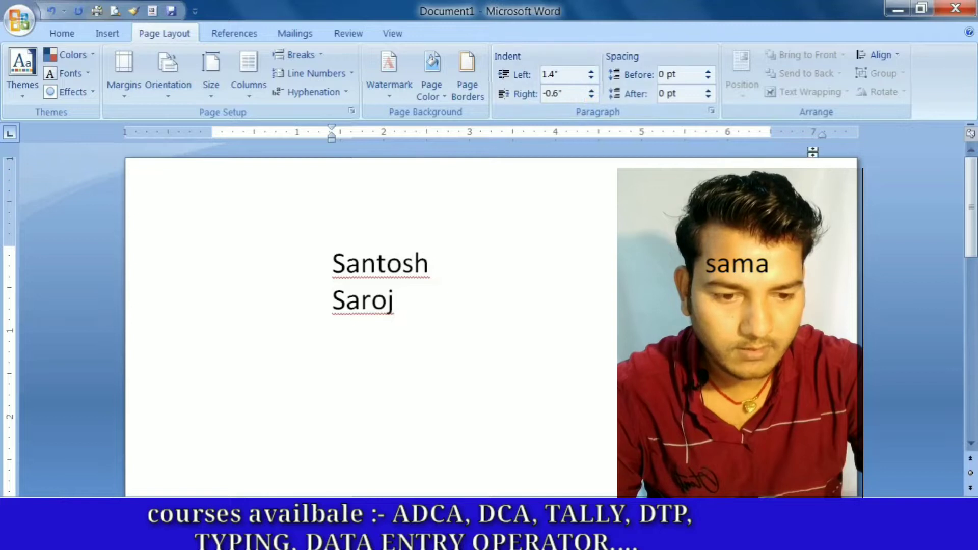
- Set the first paragraph's right indent to 0.5"
{"action": "left_click", "coordinate": [591, 91]}
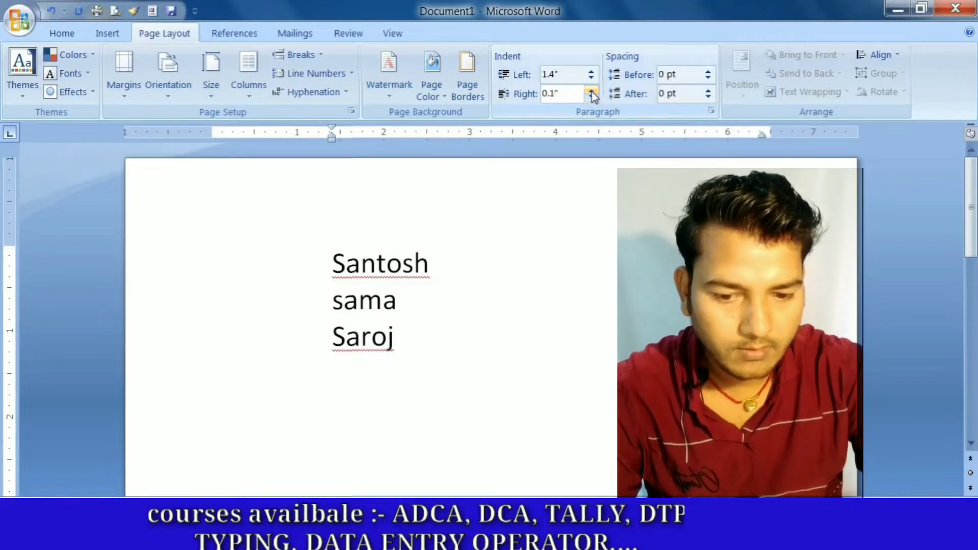
{"action": "left_click", "coordinate": [592, 92]}
{"action": "left_click", "coordinate": [591, 92]}
{"action": "left_click", "coordinate": [591, 92]}
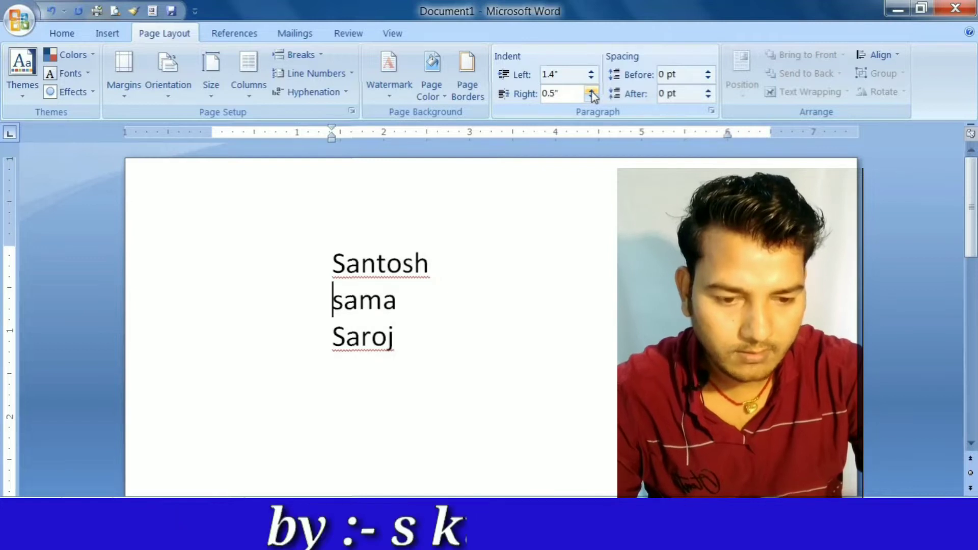
- Add the text "gggggg" after the first name and set the paragraph's right indent to 0.4"
{"action": "left_click", "coordinate": [453, 257]}
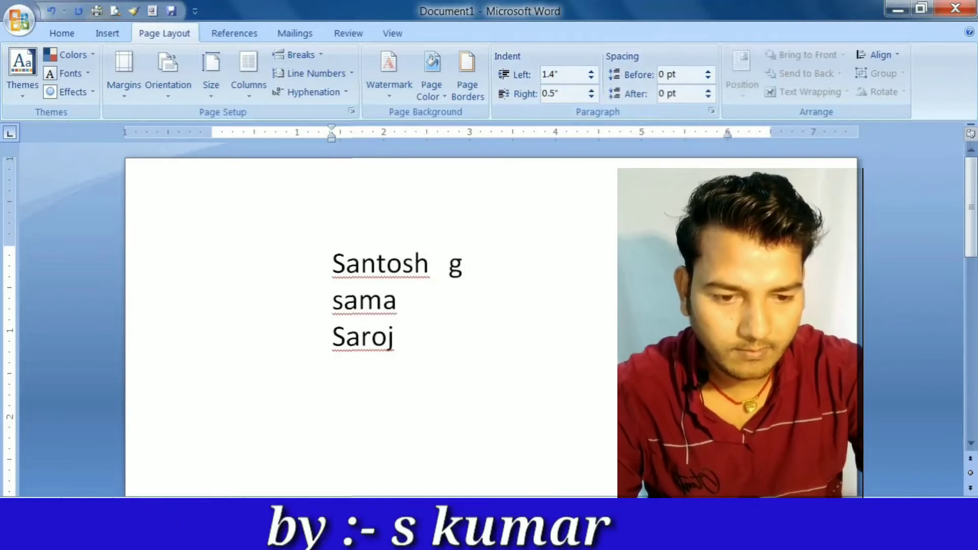
{"action": "type", "text": "gggggg"}
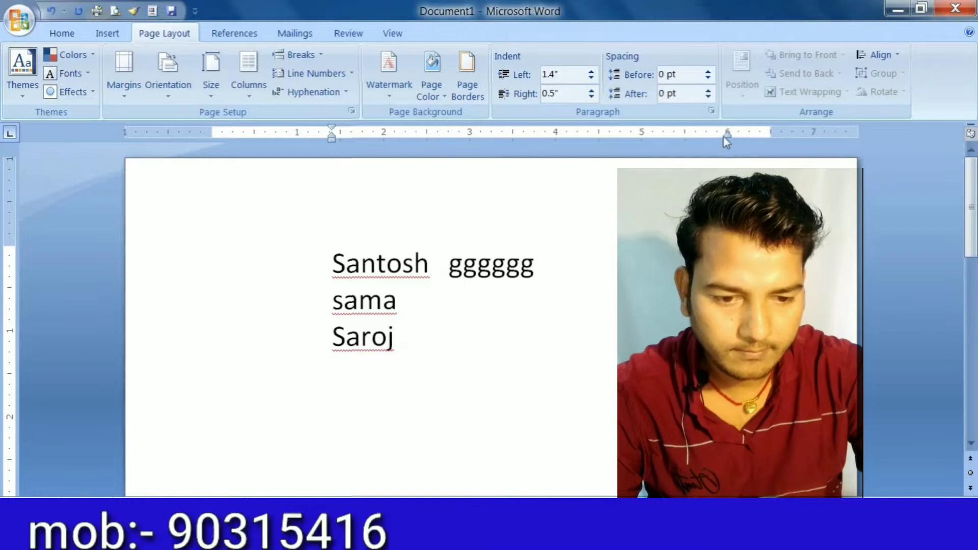
{"action": "left_click", "coordinate": [591, 98]}
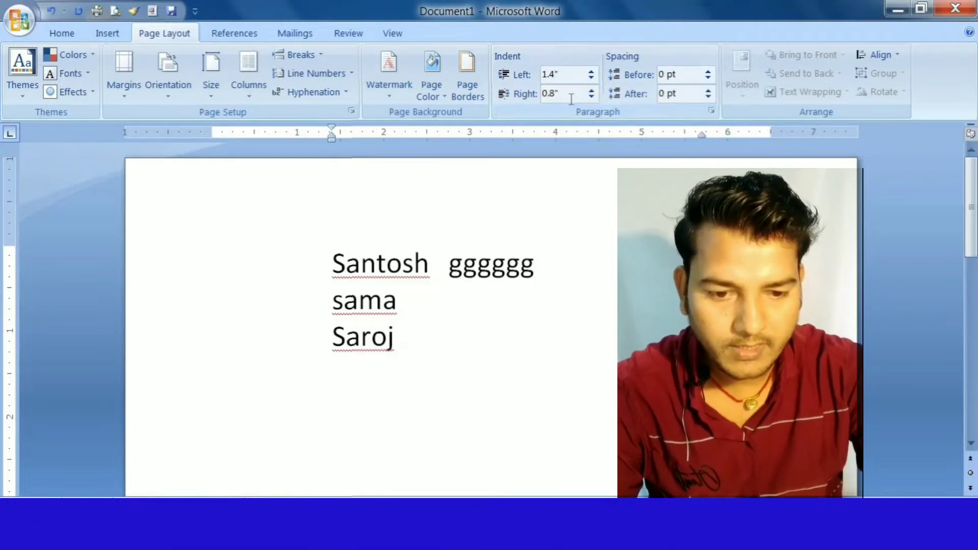
{"action": "left_click", "coordinate": [591, 98]}
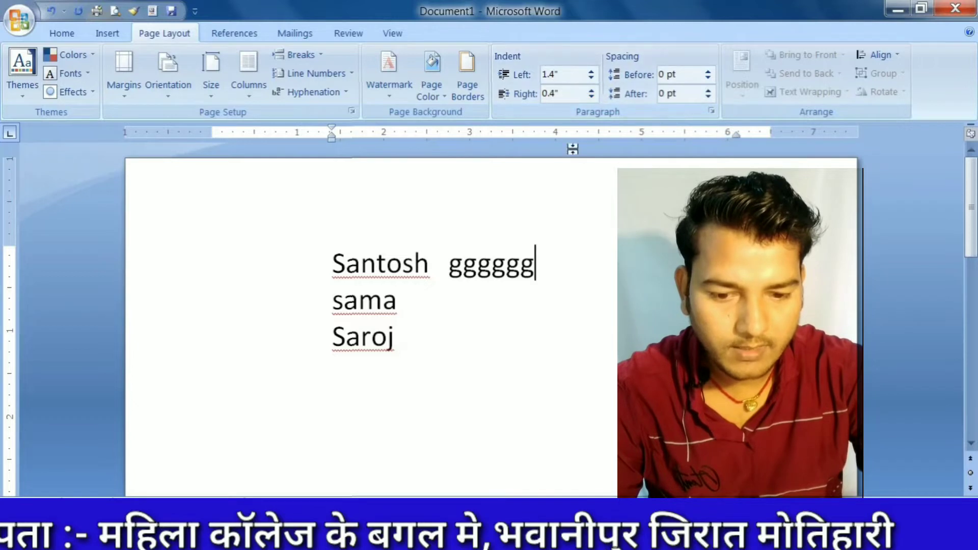
- Set the spacing before the first paragraph to 24 pt
{"action": "left_click", "coordinate": [708, 73]}
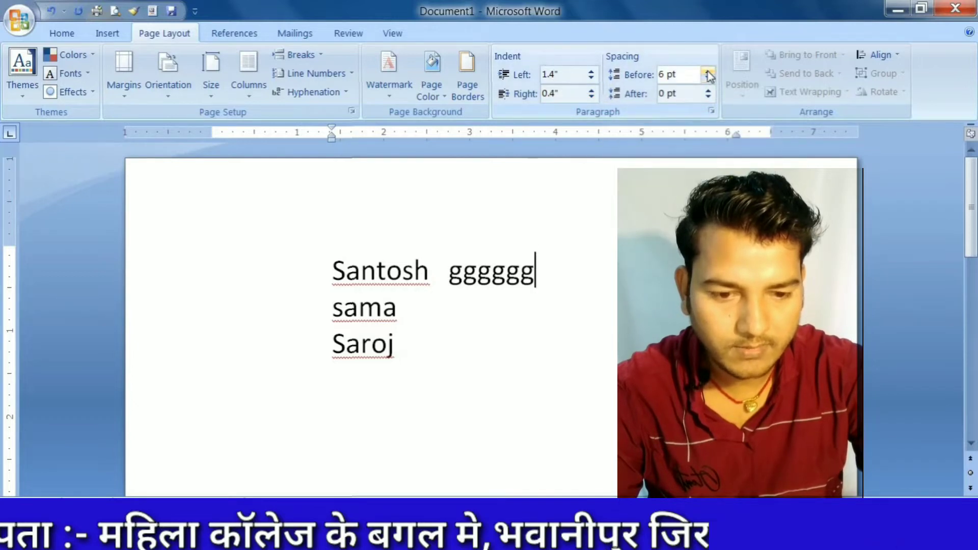
{"action": "left_click", "coordinate": [708, 72]}
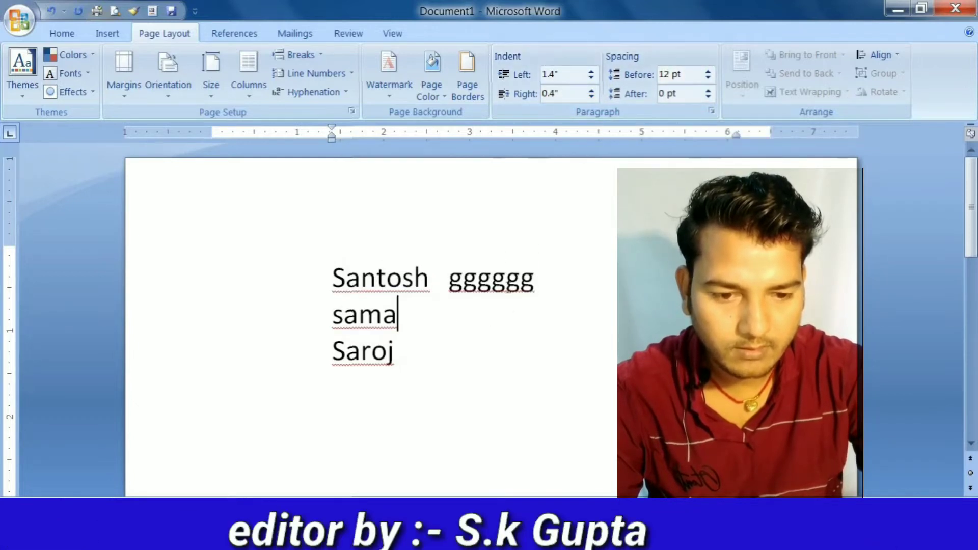
{"action": "left_click", "coordinate": [708, 71]}
{"action": "left_click", "coordinate": [708, 71]}
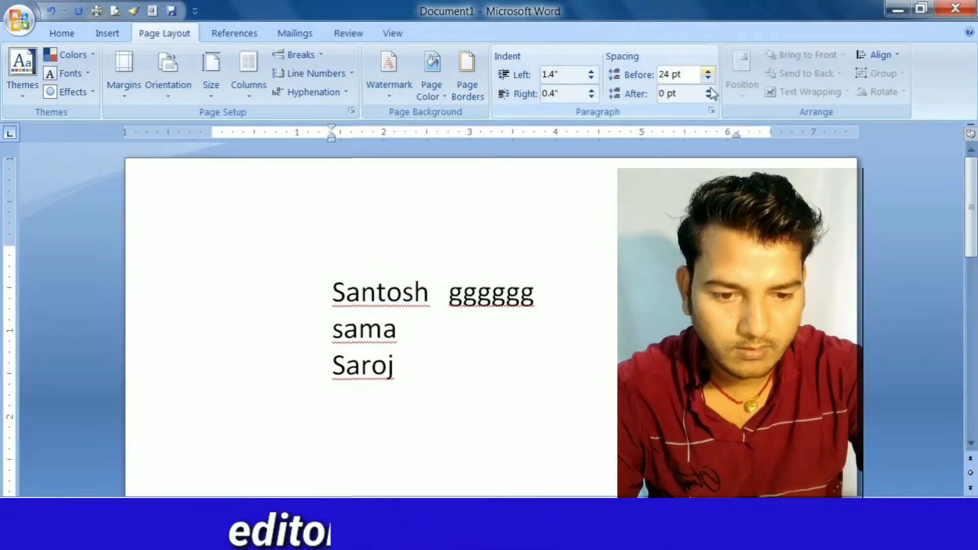
- Reduce the spacing before the first paragraph to Auto, keeping the spacing after it at 0 pt
{"action": "left_click", "coordinate": [708, 78]}
{"action": "left_click", "coordinate": [709, 78]}
{"action": "left_click", "coordinate": [708, 78]}
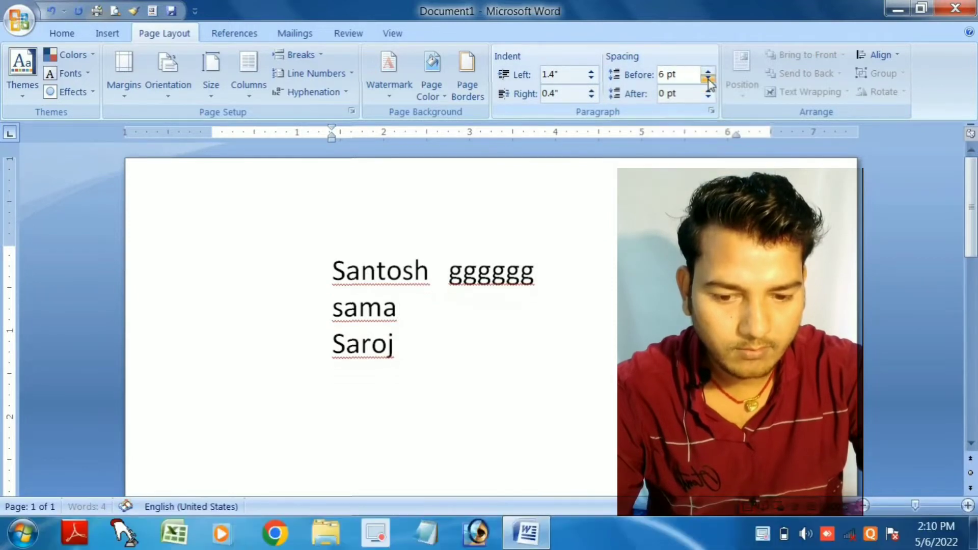
{"action": "left_click", "coordinate": [708, 79]}
{"action": "left_click", "coordinate": [709, 79]}
{"action": "left_click", "coordinate": [708, 90]}
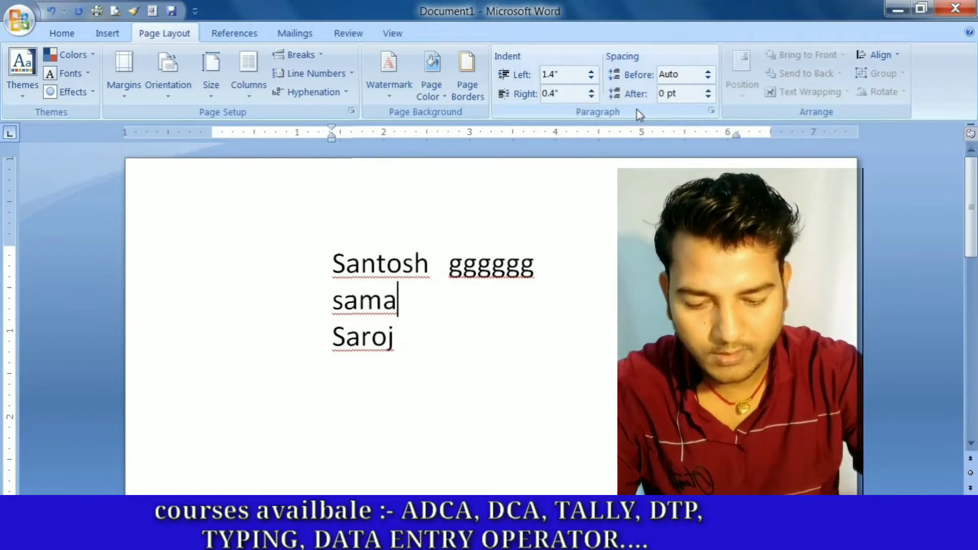
- Replace the entire document content with sample paragraphs generated by =rand()
{"action": "key", "text": "ctrl+a"}
{"action": "key", "text": "Delete"}
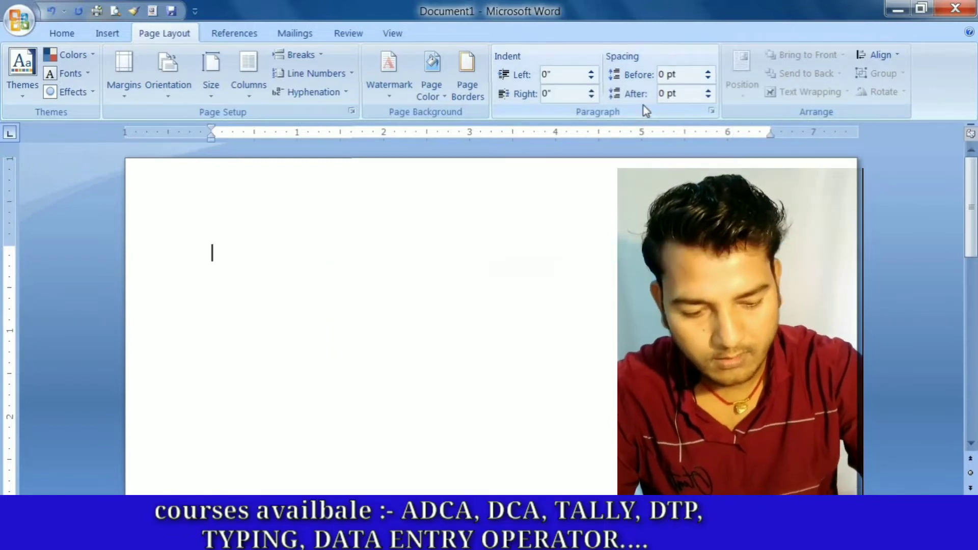
{"action": "type", "text": "=rand()"}
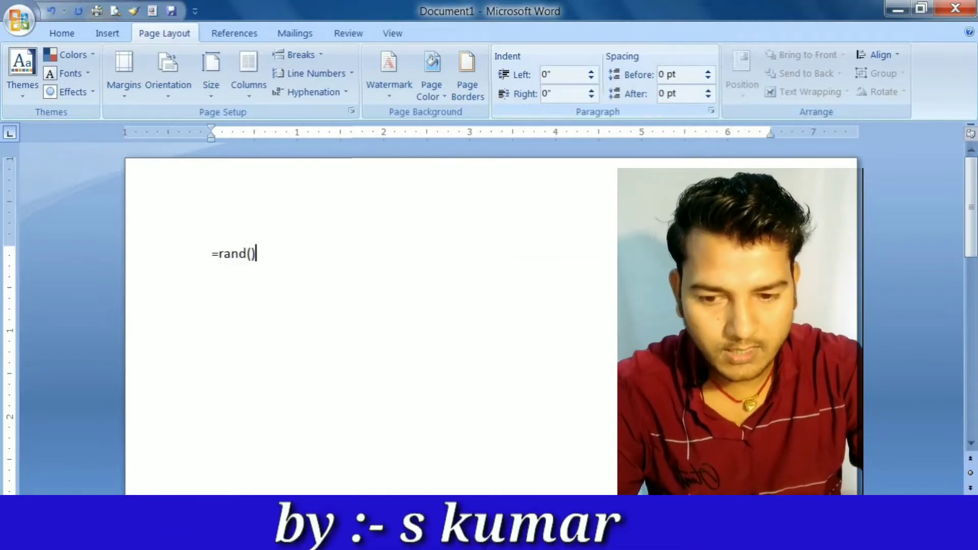
{"action": "key", "text": "Return"}
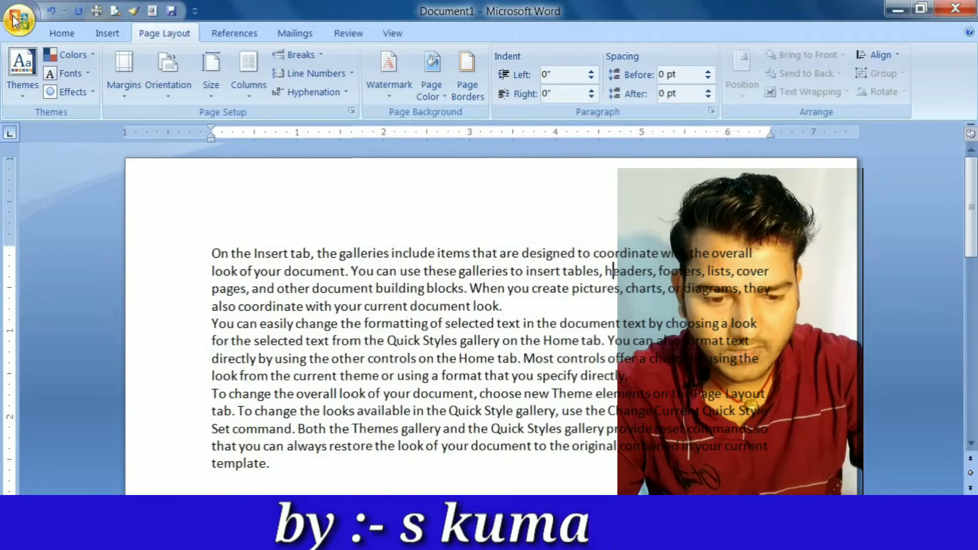
- Justify all the sample paragraphs in the document and deselect the text
{"action": "left_click", "coordinate": [63, 32]}
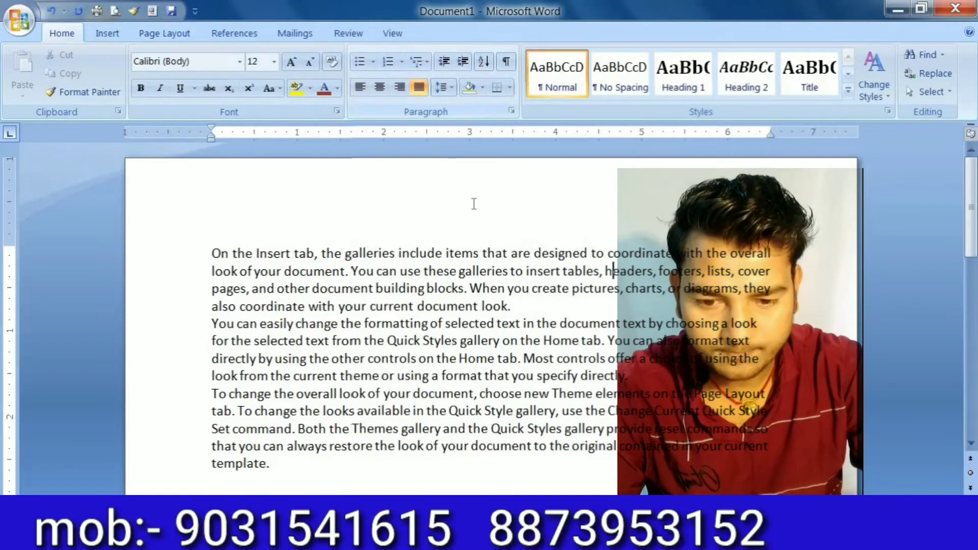
{"action": "key", "text": "ctrl+a"}
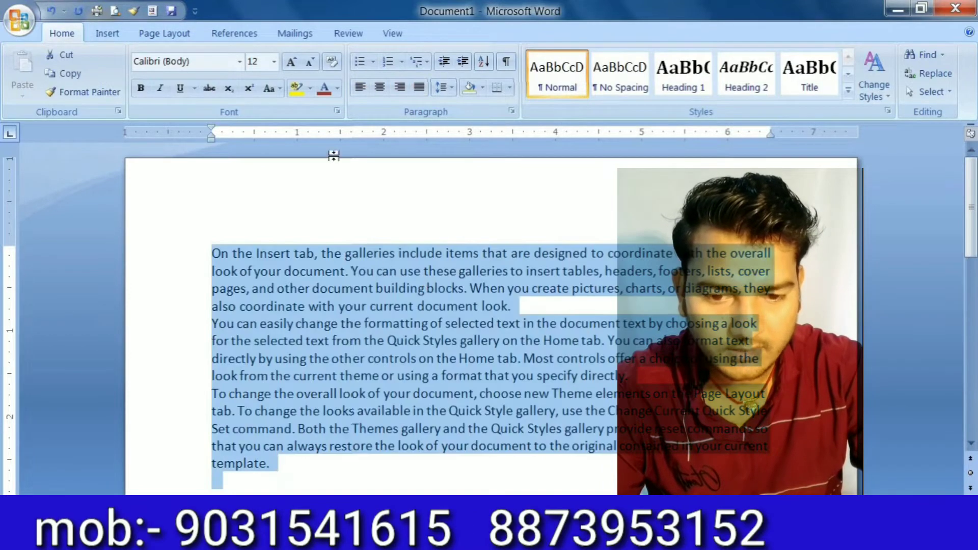
{"action": "left_click", "coordinate": [419, 88]}
{"action": "left_click", "coordinate": [502, 306]}
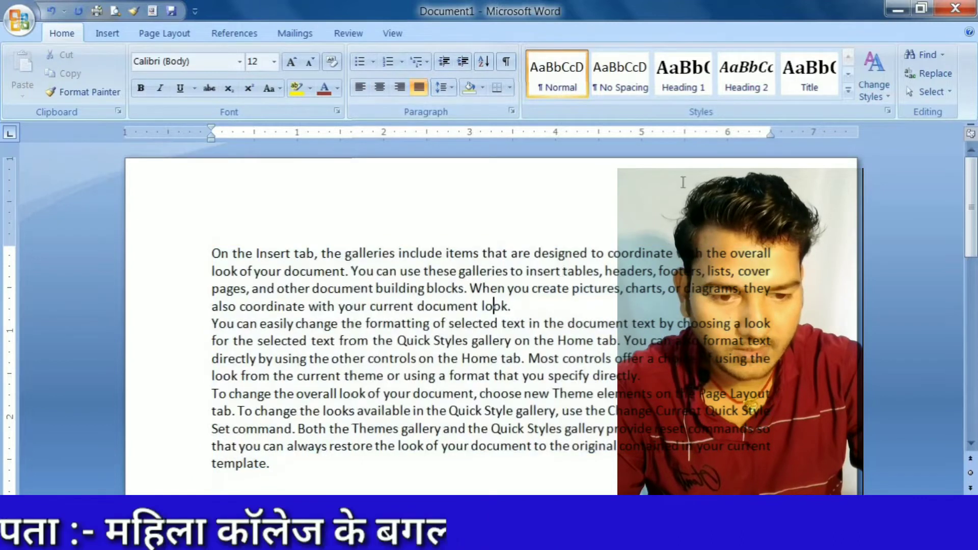
- Set the spacing before the first sample paragraph to 24 pt
{"action": "left_click", "coordinate": [164, 34]}
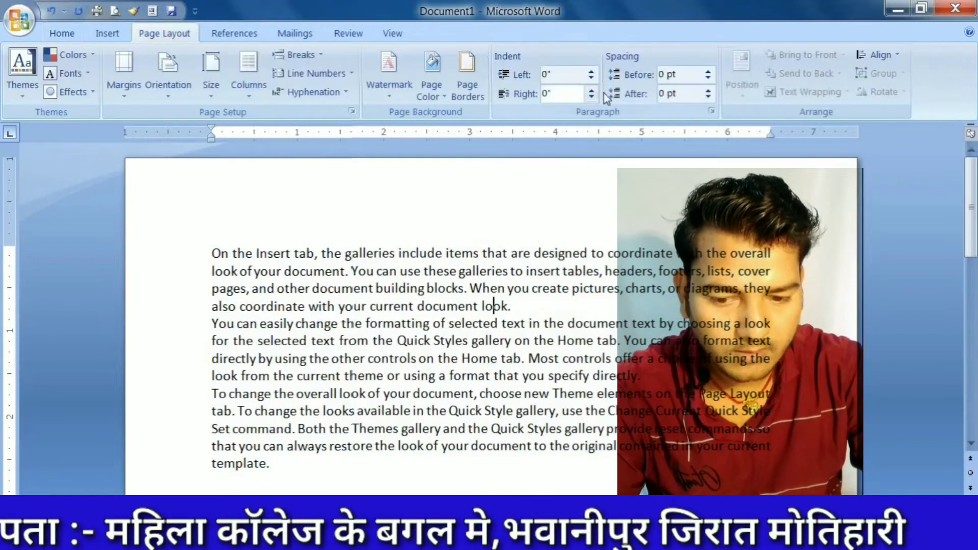
{"action": "left_click", "coordinate": [708, 71]}
{"action": "left_click", "coordinate": [708, 71]}
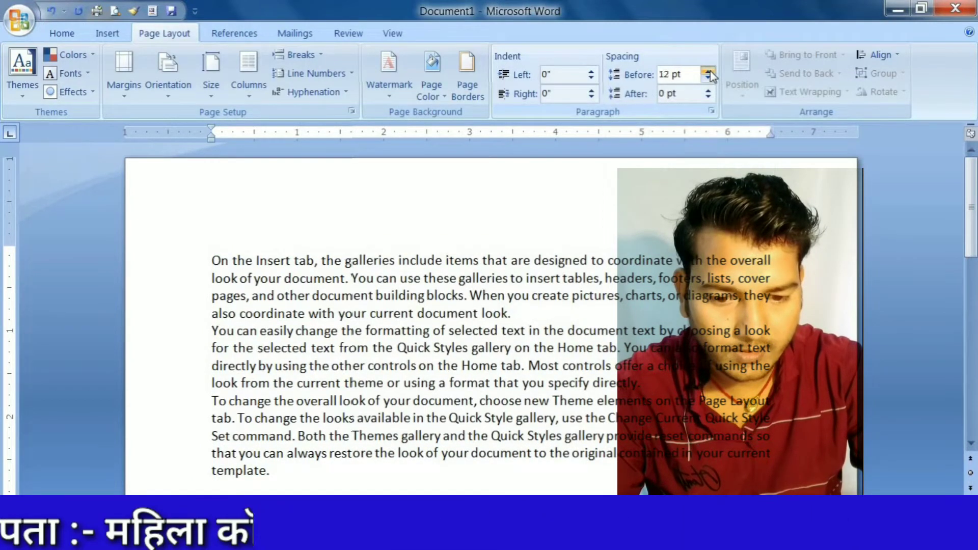
{"action": "left_click", "coordinate": [708, 71]}
{"action": "left_click", "coordinate": [708, 71]}
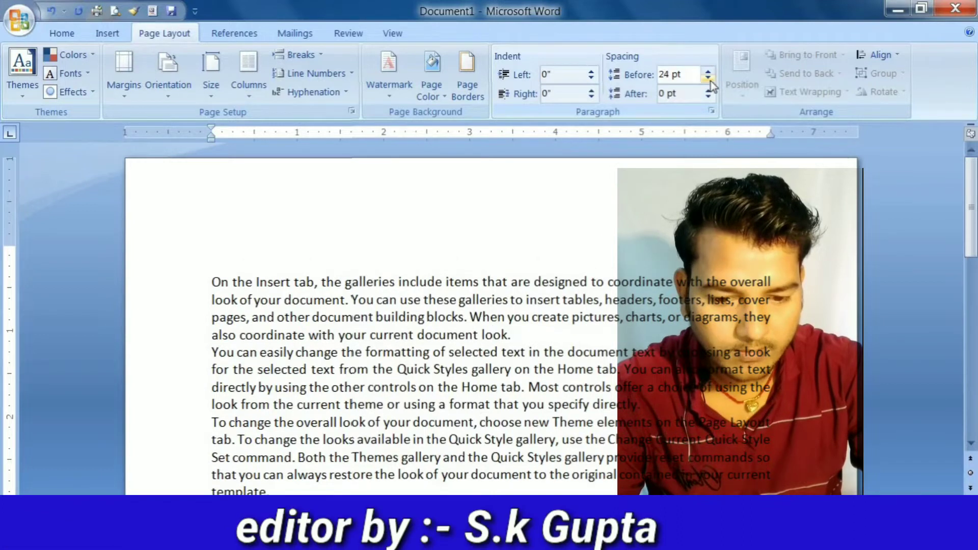
- Reduce the spacing before the first sample paragraph to Auto
{"action": "left_click", "coordinate": [710, 79]}
{"action": "left_click", "coordinate": [710, 78]}
{"action": "left_click", "coordinate": [710, 79]}
{"action": "left_click", "coordinate": [710, 79]}
{"action": "left_click", "coordinate": [710, 79]}
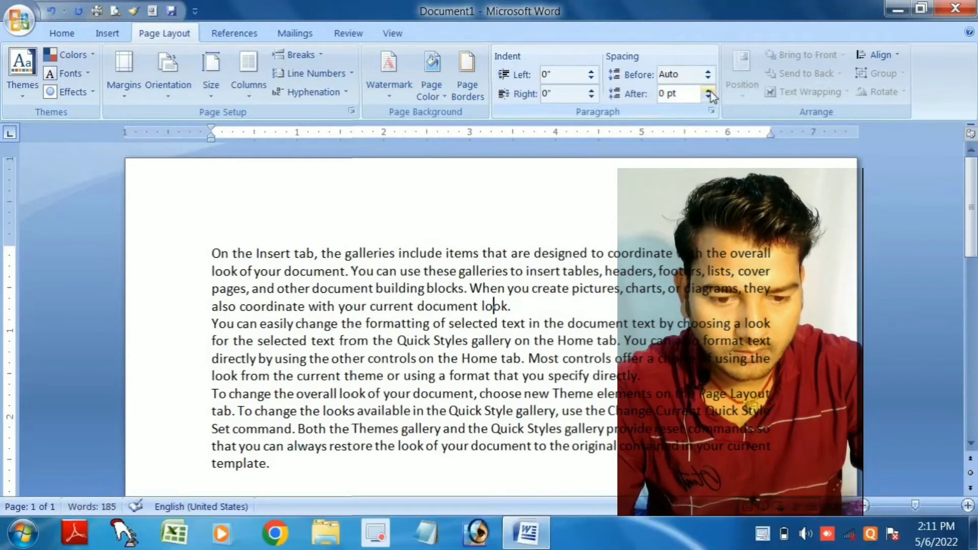
- Set the spacing after the first sample paragraph to 30 pt
{"action": "left_click", "coordinate": [709, 90]}
{"action": "left_click", "coordinate": [709, 91]}
{"action": "left_click", "coordinate": [708, 91]}
{"action": "left_click", "coordinate": [708, 92]}
{"action": "left_click", "coordinate": [708, 91]}
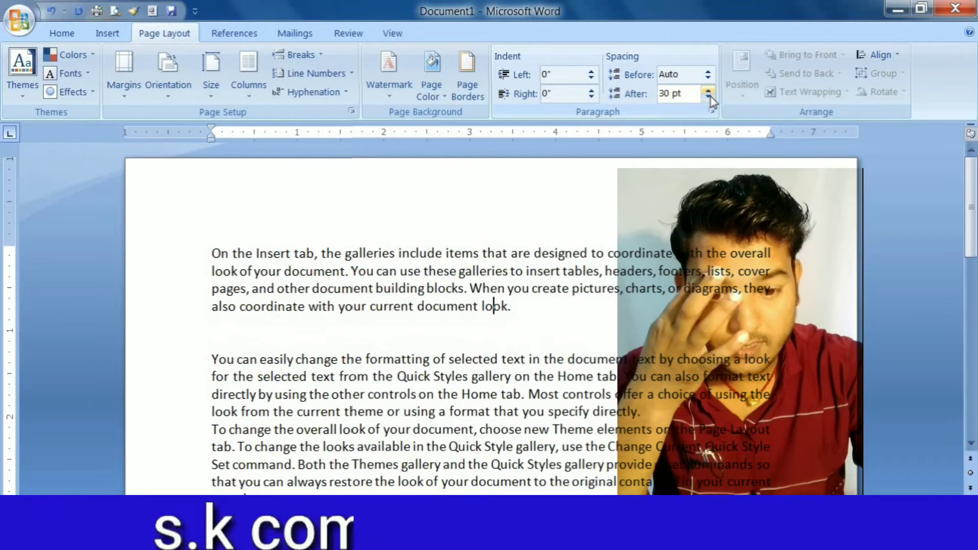
- Reduce the spacing after the first sample paragraph to Auto
{"action": "left_click", "coordinate": [709, 97]}
{"action": "left_click", "coordinate": [709, 98]}
{"action": "left_click", "coordinate": [709, 97]}
{"action": "left_click", "coordinate": [708, 97]}
{"action": "left_click", "coordinate": [708, 97]}
{"action": "left_click", "coordinate": [709, 97]}
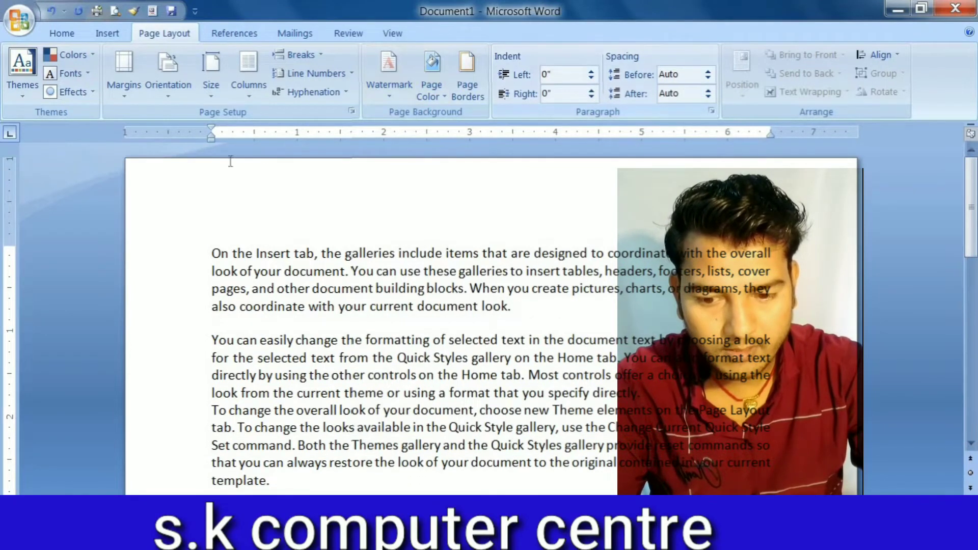
- Increase the left indent of the first paragraph in 0.1" increments to beyond 0.7"
{"action": "left_click", "coordinate": [590, 71]}
{"action": "left_click", "coordinate": [591, 70]}
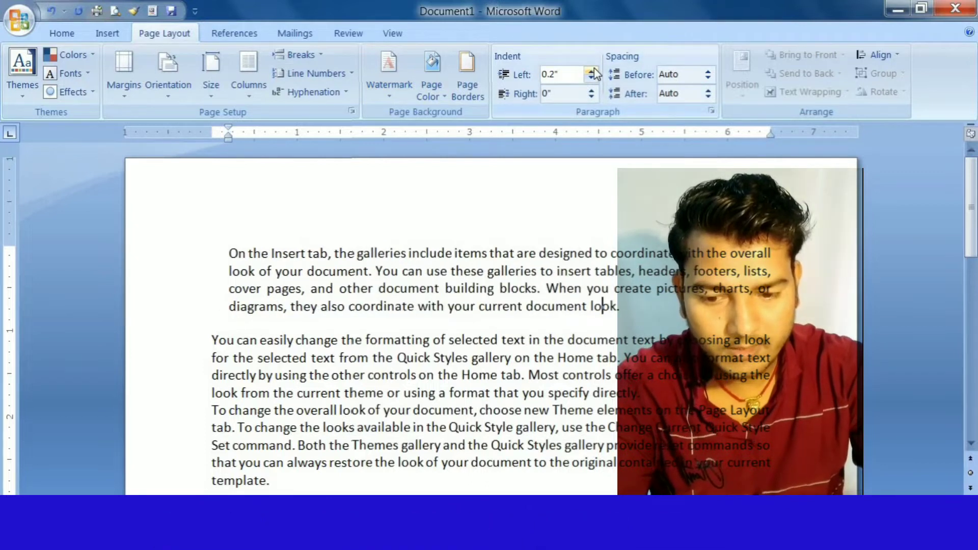
{"action": "left_click", "coordinate": [590, 71]}
{"action": "left_click", "coordinate": [591, 71]}
{"action": "left_click", "coordinate": [591, 71]}
{"action": "left_click", "coordinate": [590, 71]}
{"action": "left_click", "coordinate": [590, 70]}
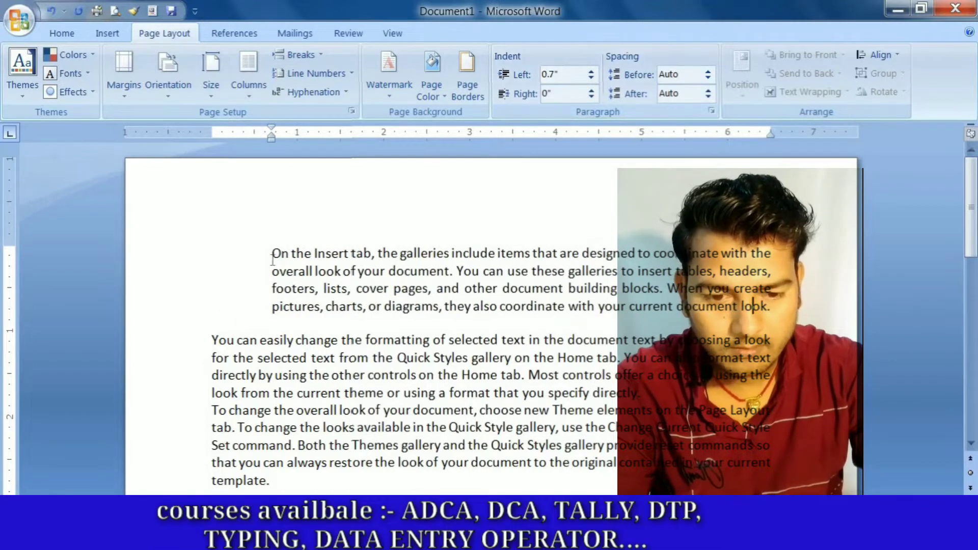
{"action": "left_click", "coordinate": [590, 71]}
{"action": "left_click", "coordinate": [590, 72]}
{"action": "left_click", "coordinate": [590, 72]}
- Reduce the left indent of the first paragraph to 0.1"
{"action": "left_click", "coordinate": [590, 78]}
{"action": "left_click", "coordinate": [591, 78]}
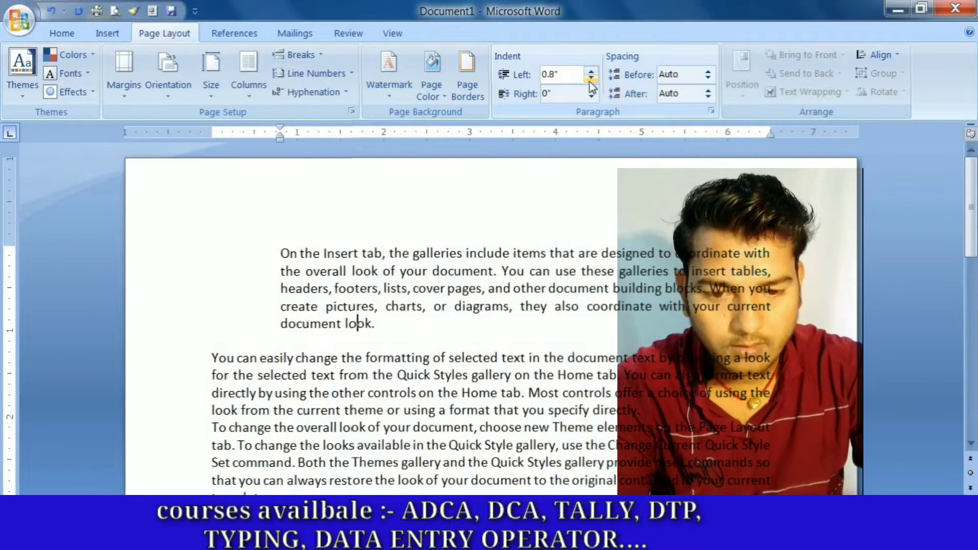
{"action": "left_click", "coordinate": [590, 78]}
{"action": "left_click", "coordinate": [591, 78]}
{"action": "left_click", "coordinate": [591, 78]}
{"action": "left_click", "coordinate": [590, 78]}
{"action": "left_click", "coordinate": [590, 79]}
{"action": "left_click", "coordinate": [591, 78]}
{"action": "left_click", "coordinate": [591, 78]}
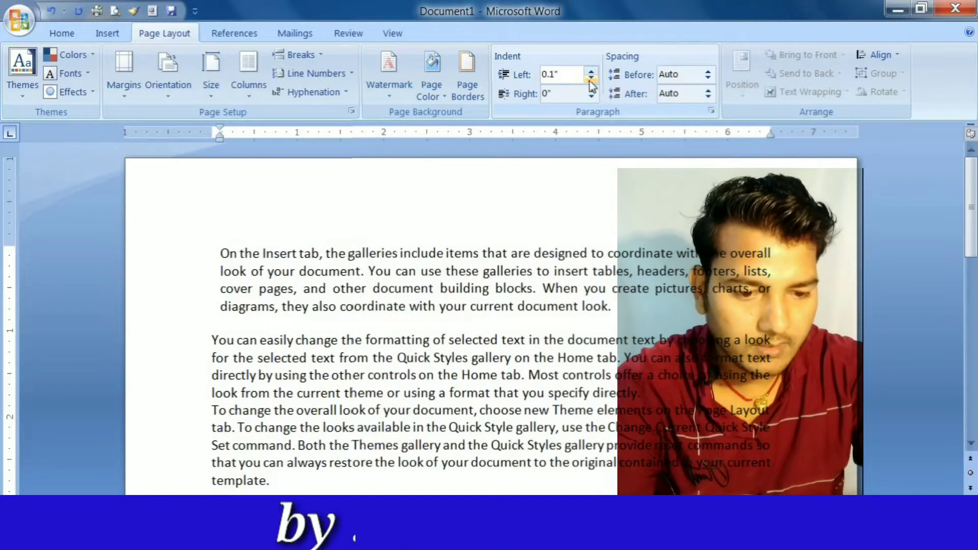
- Increase the right indent of the first paragraph in 0.1" increments to just over 1.5"
{"action": "left_click", "coordinate": [592, 91]}
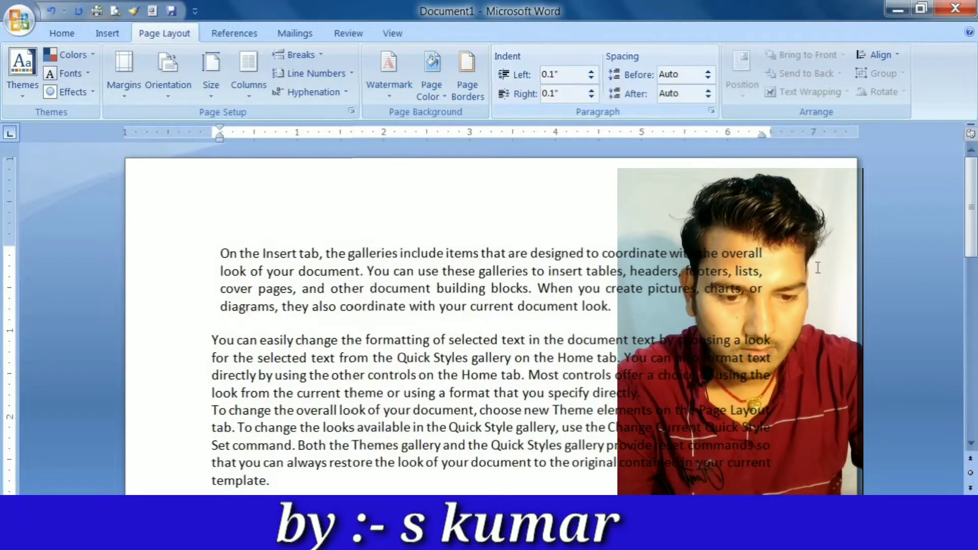
{"action": "left_click", "coordinate": [590, 90]}
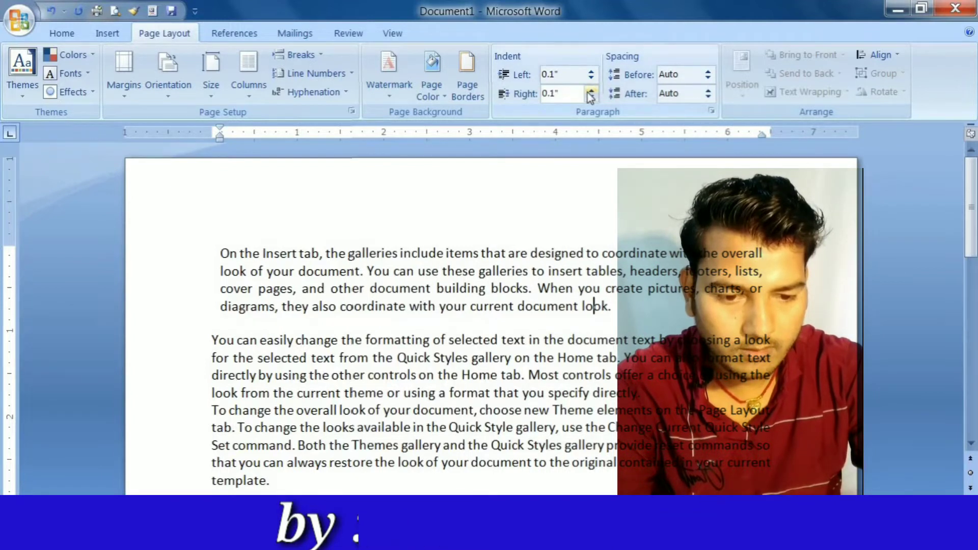
{"action": "left_click", "coordinate": [590, 90]}
{"action": "left_click", "coordinate": [590, 90]}
{"action": "left_click", "coordinate": [591, 91]}
{"action": "left_click", "coordinate": [590, 91]}
{"action": "left_click", "coordinate": [591, 91]}
{"action": "left_click", "coordinate": [590, 91]}
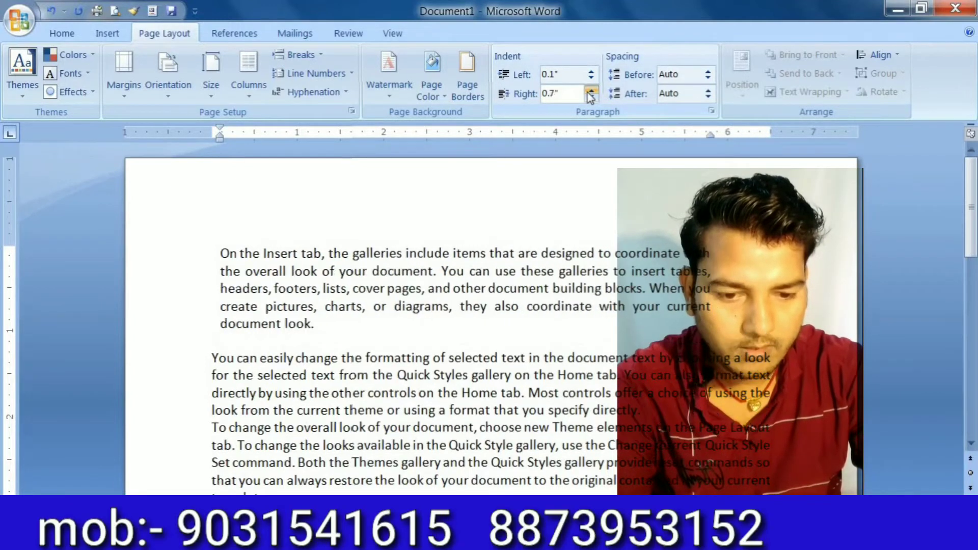
{"action": "left_click", "coordinate": [590, 90]}
{"action": "left_click", "coordinate": [590, 91]}
{"action": "left_click", "coordinate": [591, 91]}
{"action": "left_click", "coordinate": [591, 91]}
{"action": "left_click", "coordinate": [590, 90]}
{"action": "left_click", "coordinate": [590, 91]}
{"action": "left_click", "coordinate": [590, 91]}
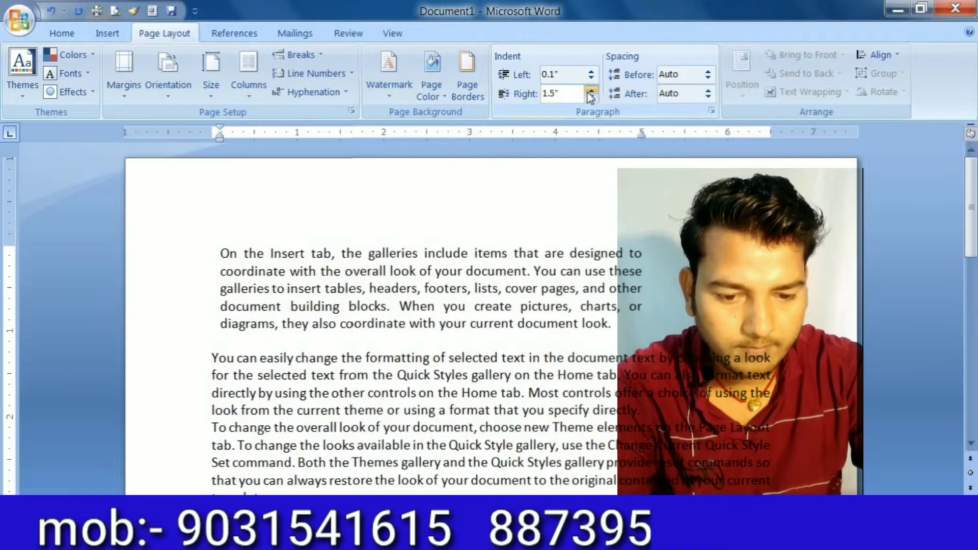
{"action": "left_click", "coordinate": [591, 92]}
- Reduce the right indent of the first paragraph to -0.3", extending its text past the margin
{"action": "left_click", "coordinate": [590, 98]}
{"action": "left_click", "coordinate": [590, 98]}
{"action": "left_click", "coordinate": [590, 97]}
{"action": "left_click", "coordinate": [590, 98]}
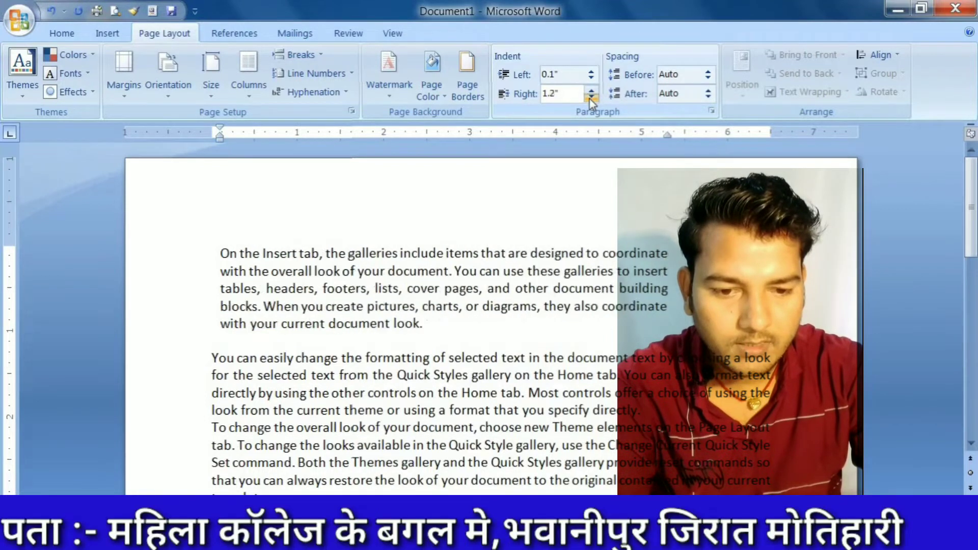
{"action": "left_click", "coordinate": [589, 98]}
{"action": "left_click", "coordinate": [590, 98]}
{"action": "left_click", "coordinate": [589, 98]}
{"action": "left_click", "coordinate": [589, 98]}
{"action": "left_click", "coordinate": [590, 98]}
{"action": "left_click", "coordinate": [591, 97]}
{"action": "left_click", "coordinate": [589, 98]}
{"action": "left_click", "coordinate": [589, 98]}
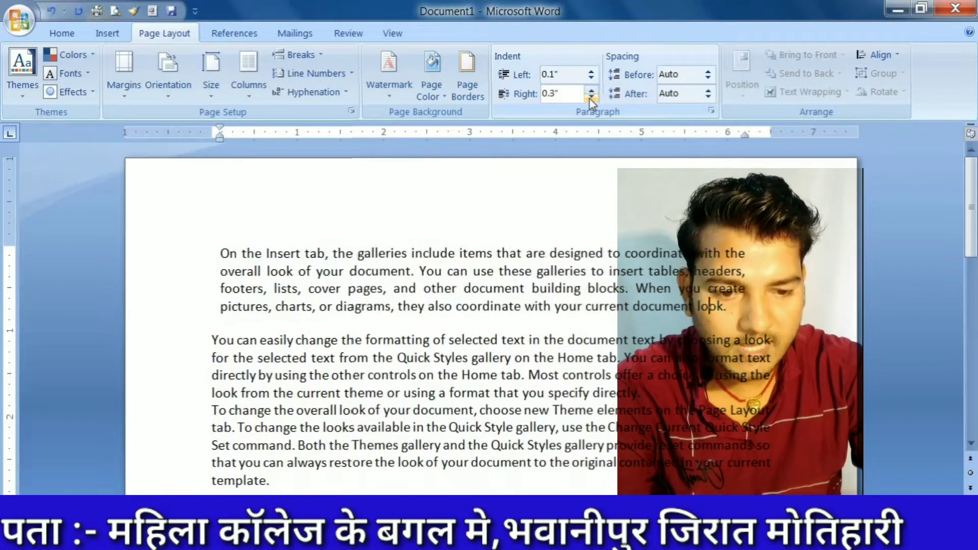
{"action": "left_click", "coordinate": [590, 98]}
{"action": "left_click", "coordinate": [589, 98]}
{"action": "left_click", "coordinate": [590, 99]}
{"action": "left_click", "coordinate": [590, 98]}
{"action": "left_click", "coordinate": [590, 98]}
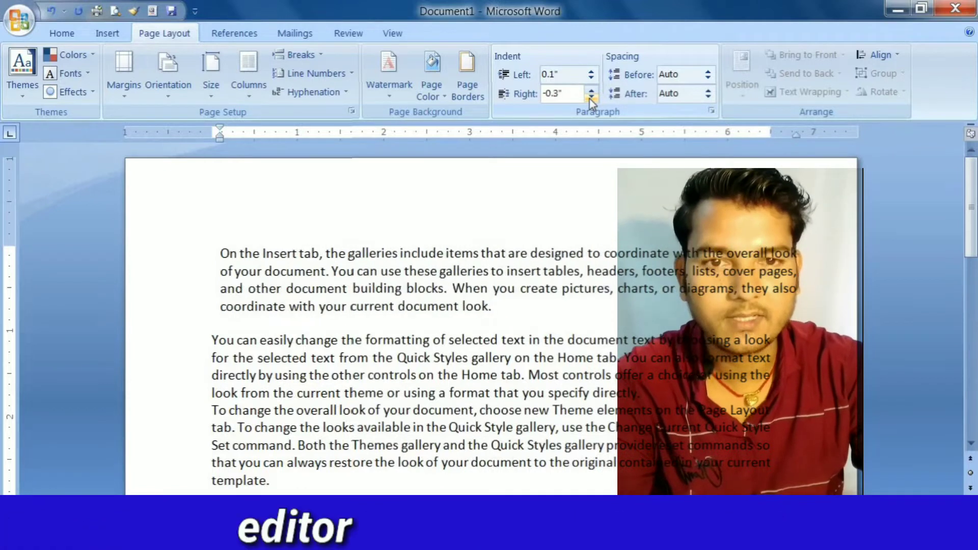
{"action": "left_click", "coordinate": [590, 97]}
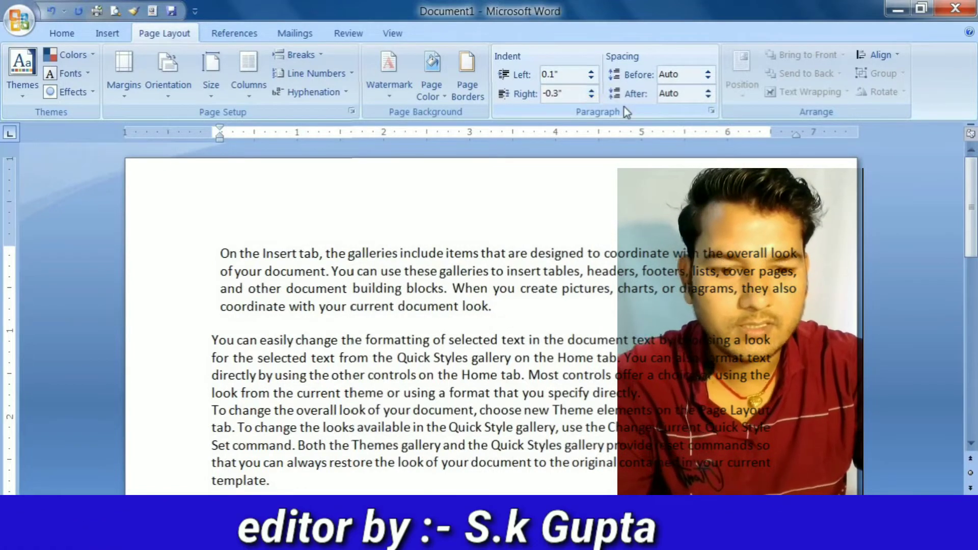
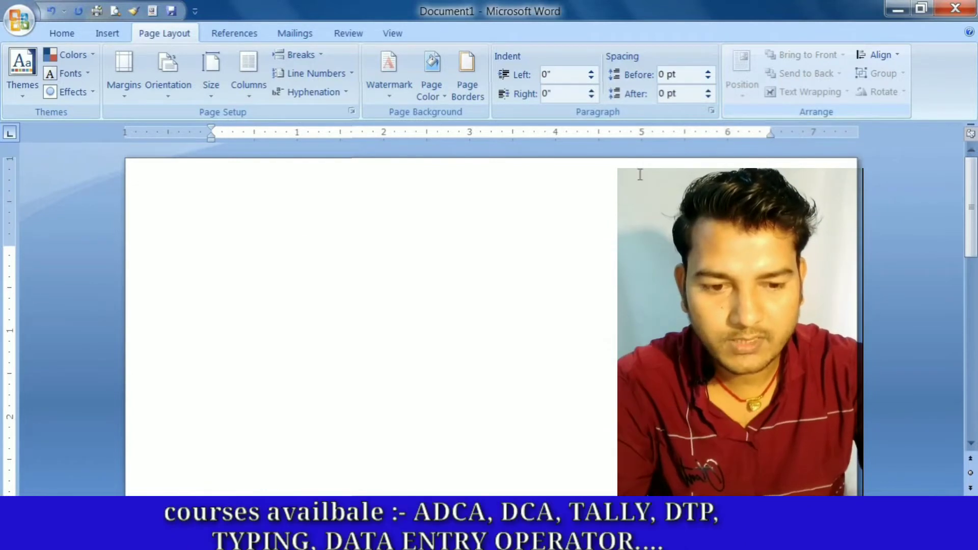
- Start inserting a picture from file into the blank document and look through the Pictures library
{"action": "left_click", "coordinate": [107, 33]}
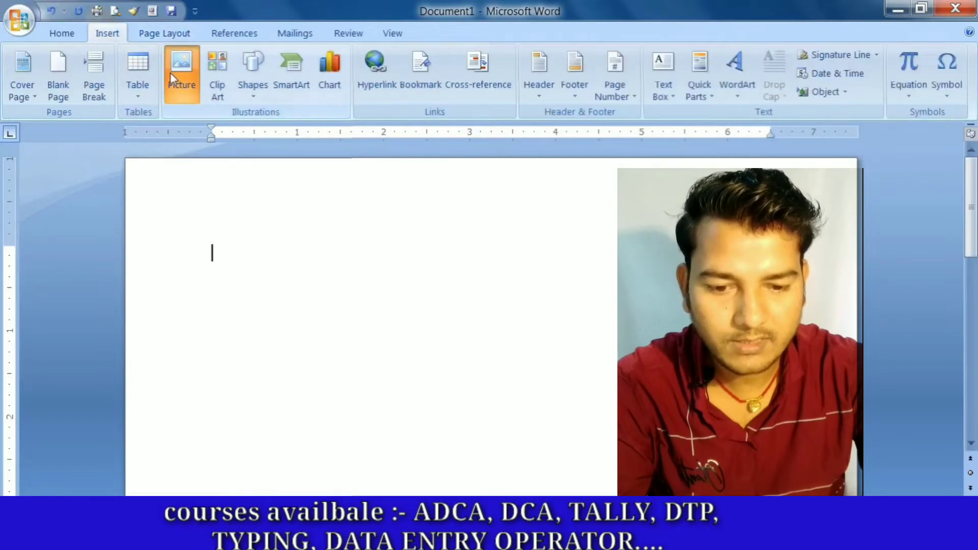
{"action": "left_click", "coordinate": [170, 72]}
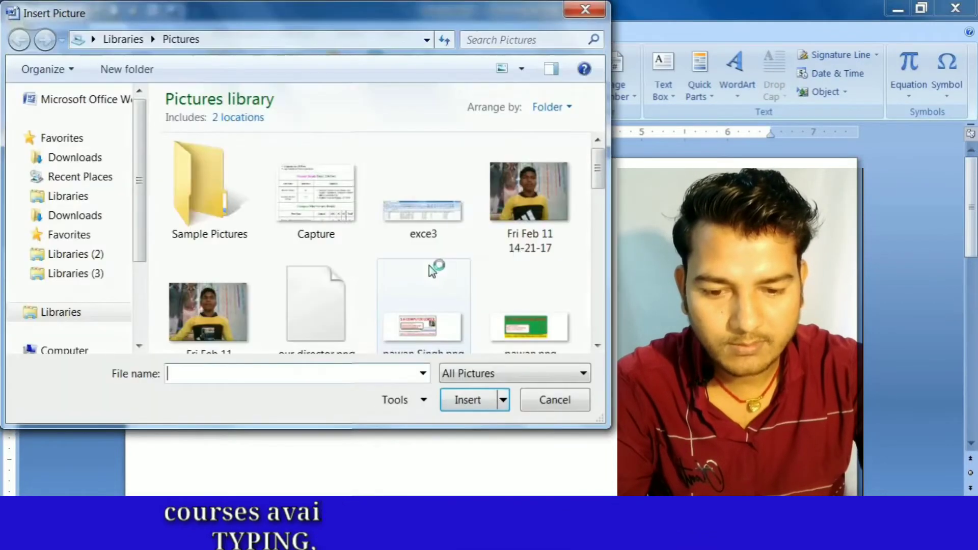
{"action": "left_click", "coordinate": [530, 226]}
{"action": "scroll", "coordinate": [529, 229], "scroll_direction": "down", "scroll_amount": 10}
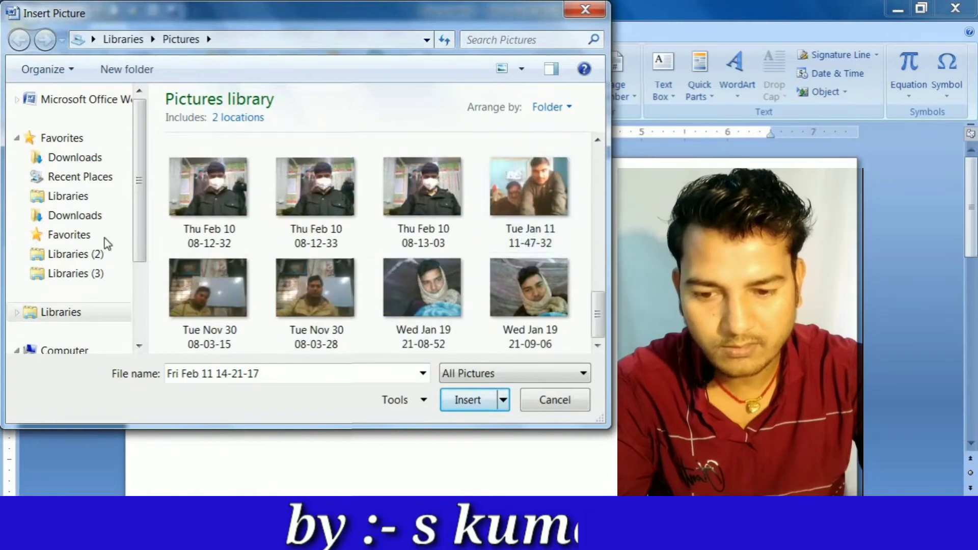
- Browse the down folder inside Downloads and the libraries for a picture to insert
{"action": "left_click", "coordinate": [76, 157]}
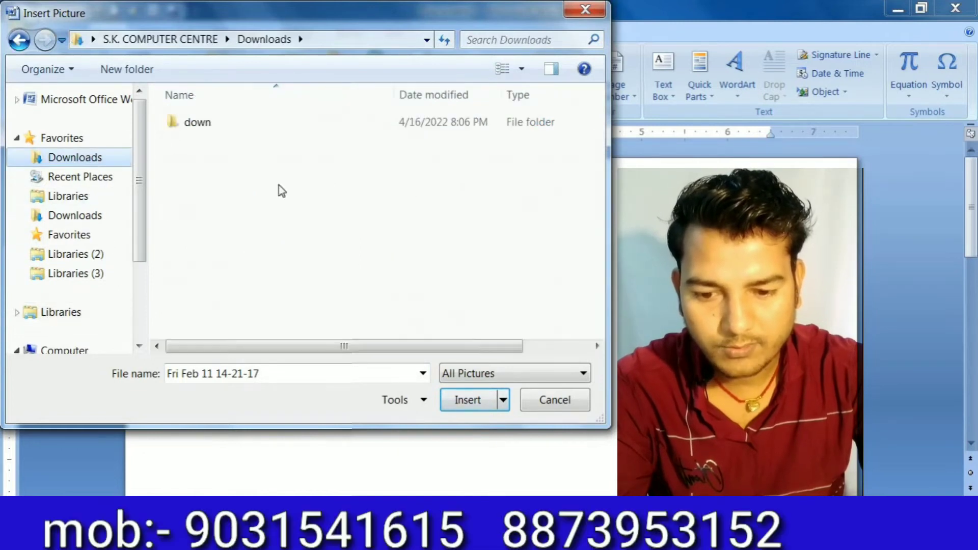
{"action": "double_click", "coordinate": [213, 124]}
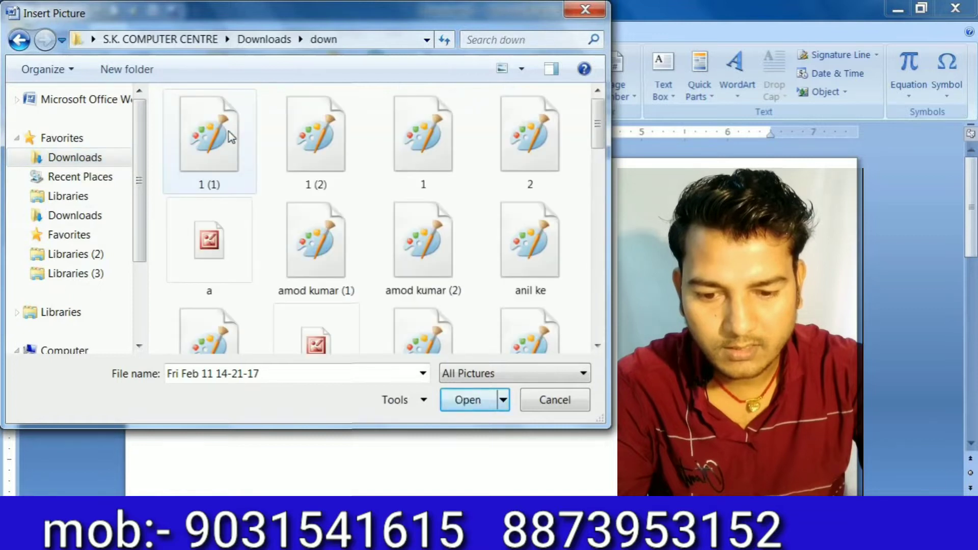
{"action": "left_click", "coordinate": [317, 229]}
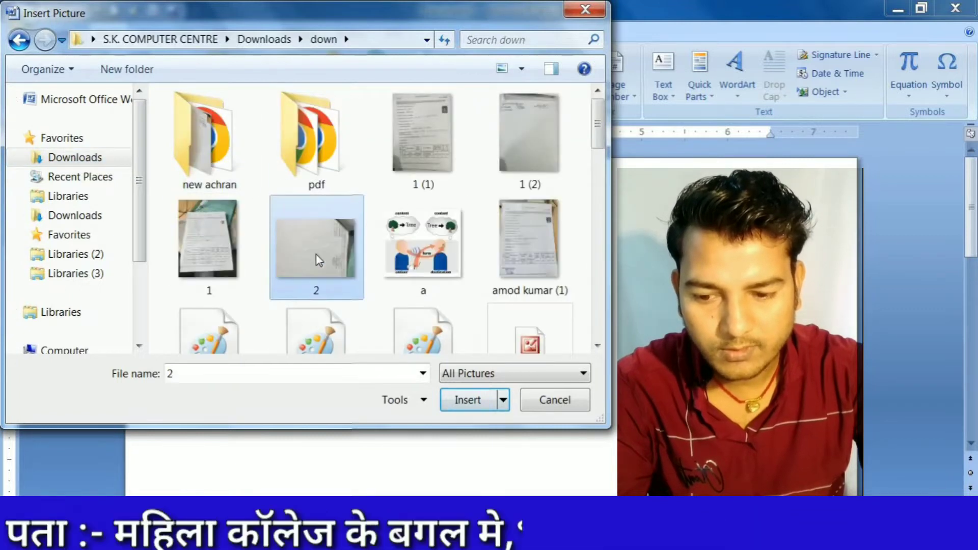
{"action": "scroll", "coordinate": [319, 255], "scroll_direction": "down", "scroll_amount": 3}
{"action": "scroll", "coordinate": [316, 255], "scroll_direction": "down", "scroll_amount": 10}
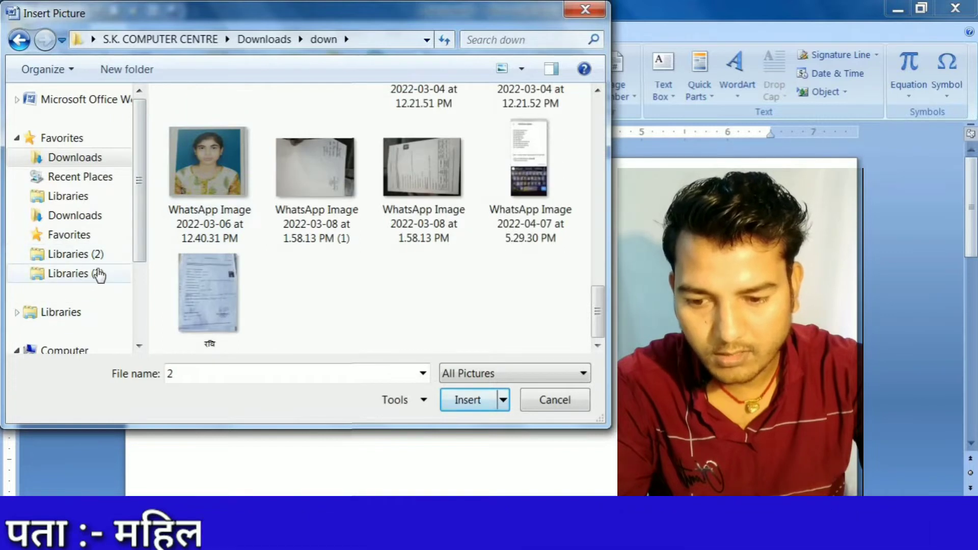
{"action": "left_click", "coordinate": [86, 216]}
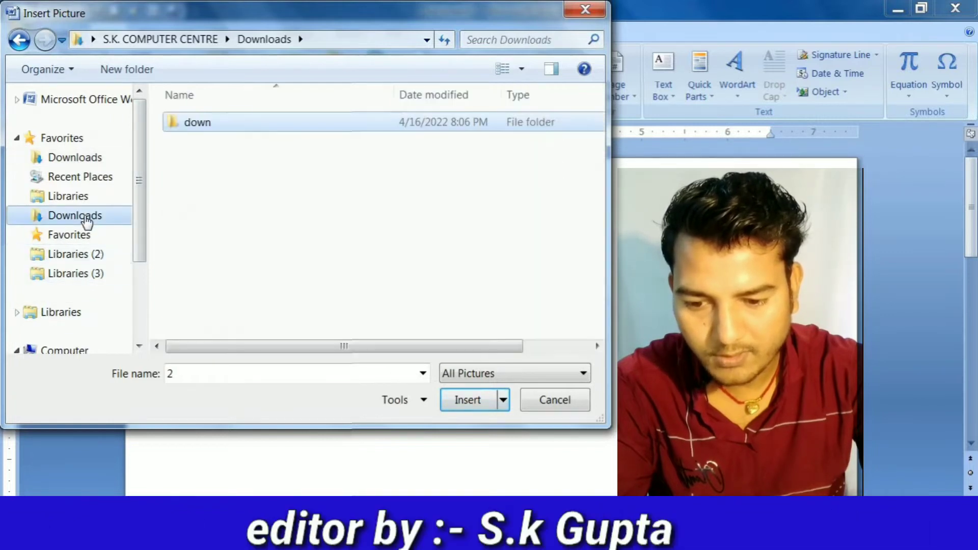
{"action": "left_click", "coordinate": [88, 275]}
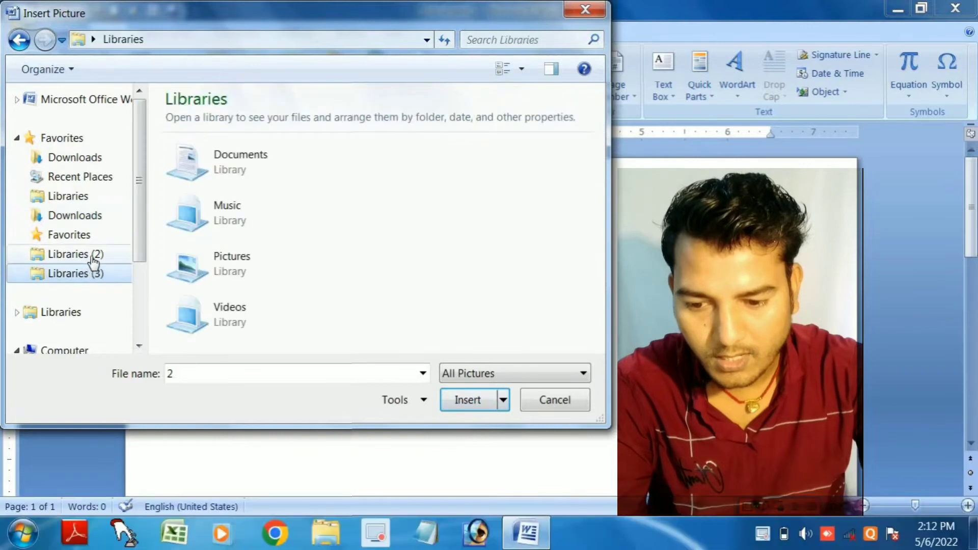
{"action": "left_click", "coordinate": [93, 257]}
{"action": "scroll", "coordinate": [134, 222], "scroll_direction": "down", "scroll_amount": 2}
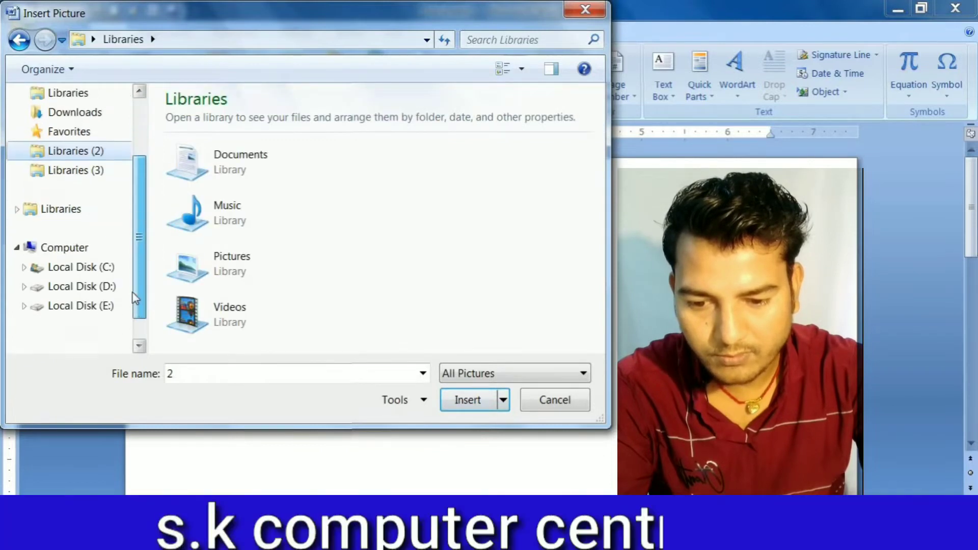
- Open the "dtp pic download" folder on Local Disk (E:) as the picture source
{"action": "left_click", "coordinate": [75, 230]}
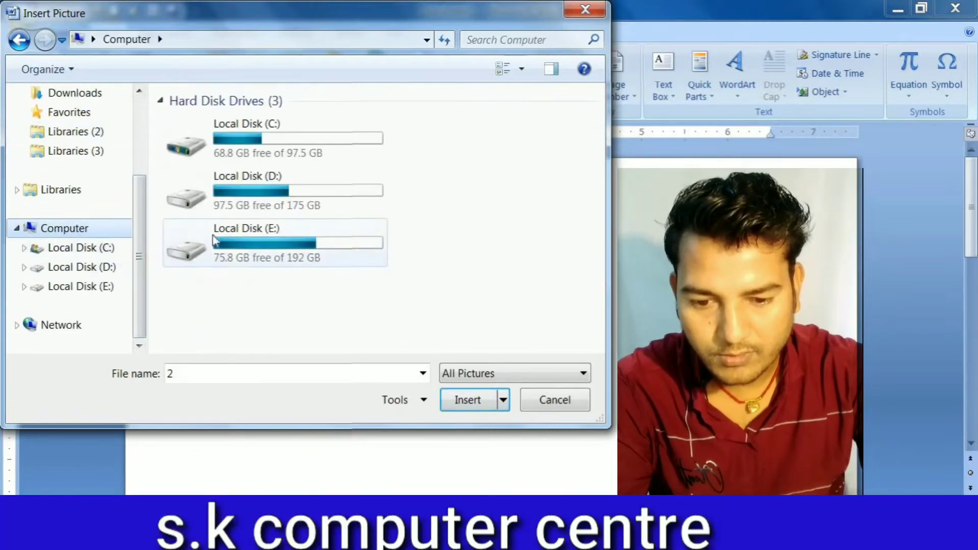
{"action": "double_click", "coordinate": [251, 236]}
{"action": "left_click", "coordinate": [328, 189]}
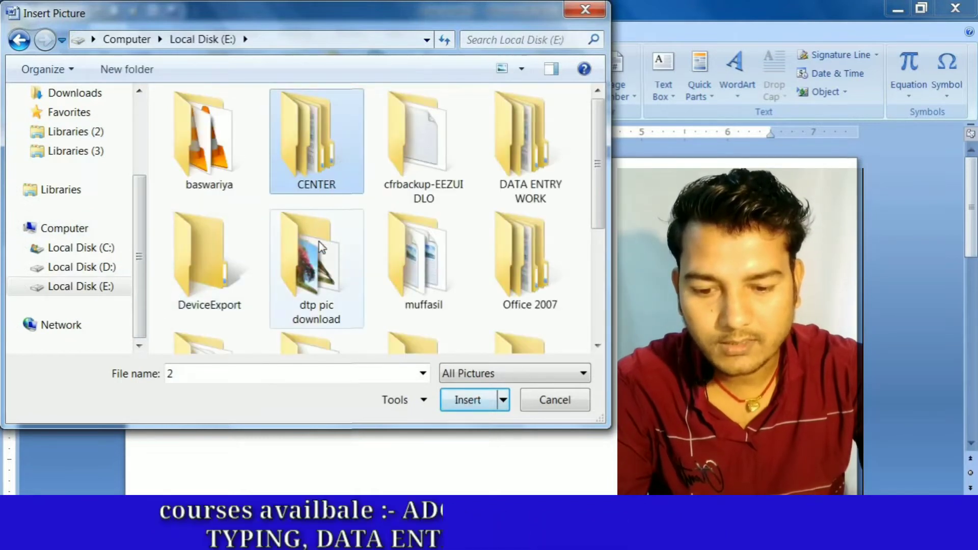
{"action": "left_click", "coordinate": [294, 309]}
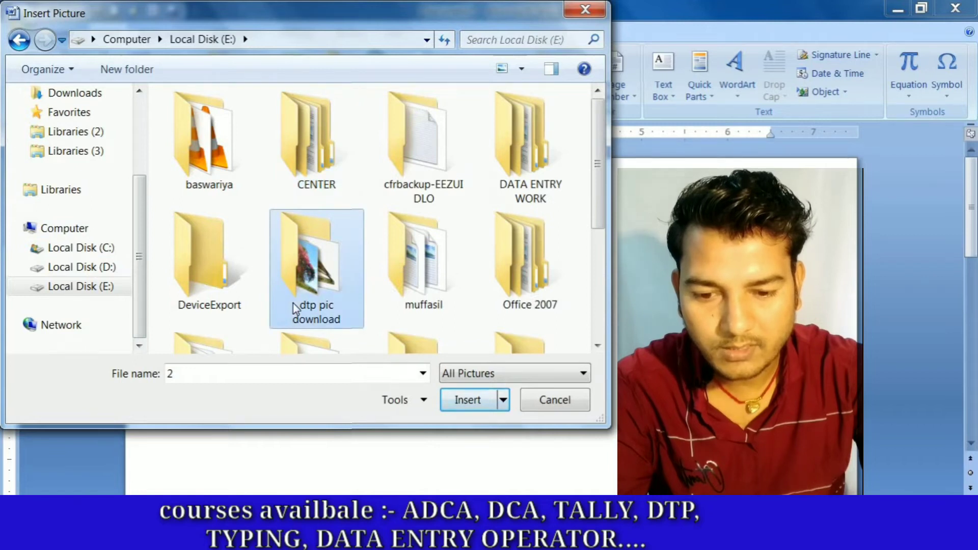
{"action": "double_click", "coordinate": [294, 309]}
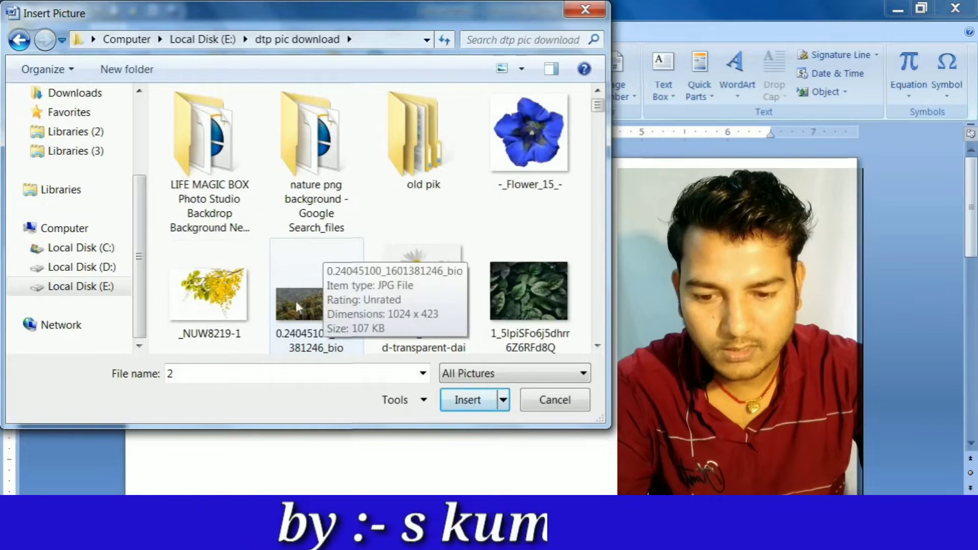
- Insert the red butterfly picture from the "dtp pic download" folder and shrink it to about 3.18" high by 4.47" wide
{"action": "left_click", "coordinate": [295, 300]}
{"action": "scroll", "coordinate": [297, 303], "scroll_direction": "down", "scroll_amount": 3}
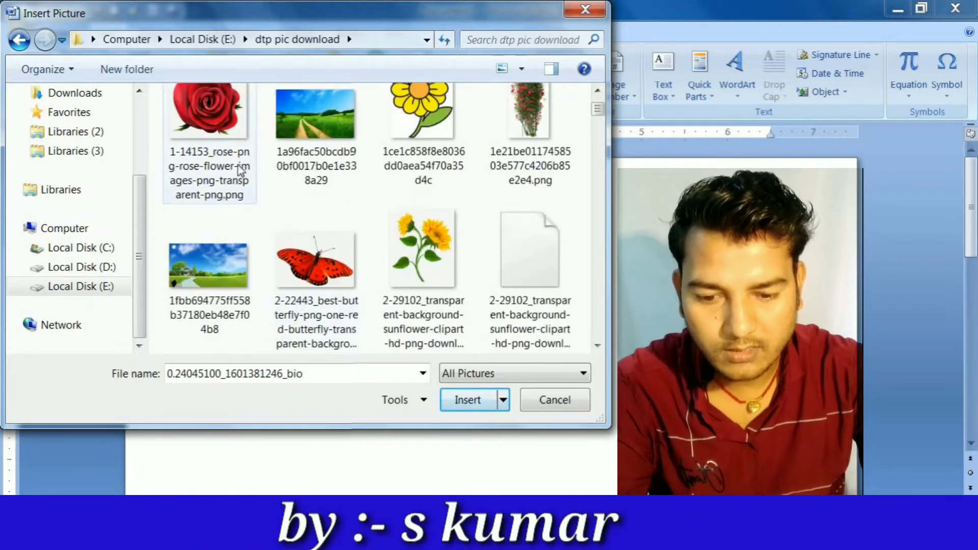
{"action": "left_click", "coordinate": [234, 163]}
{"action": "left_click", "coordinate": [306, 285]}
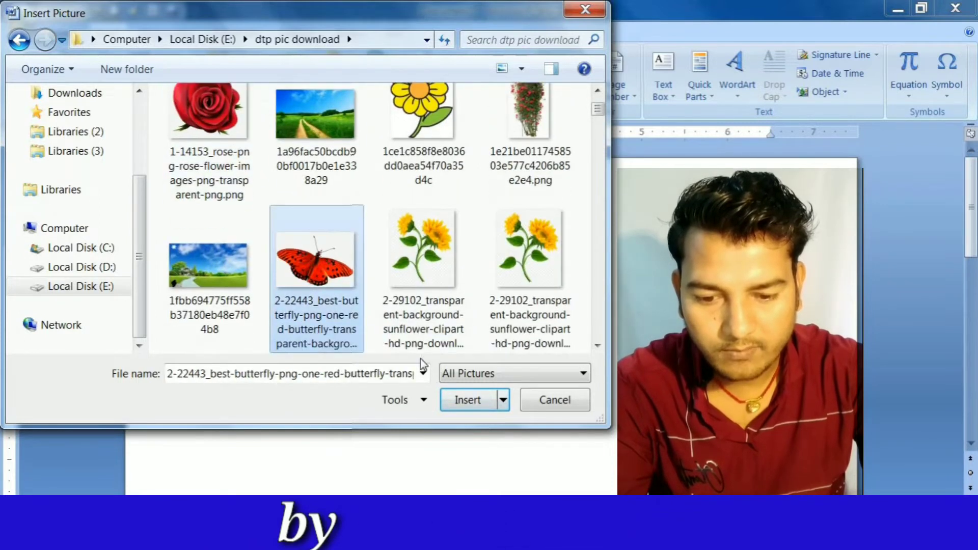
{"action": "left_click", "coordinate": [461, 400]}
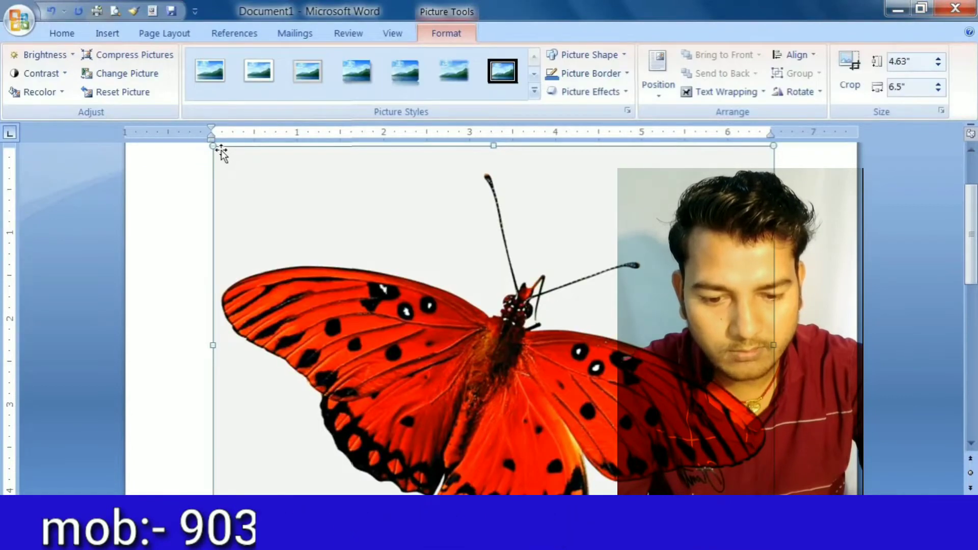
{"action": "left_click_drag", "start_coordinate": [210, 141], "coordinate": [533, 273]}
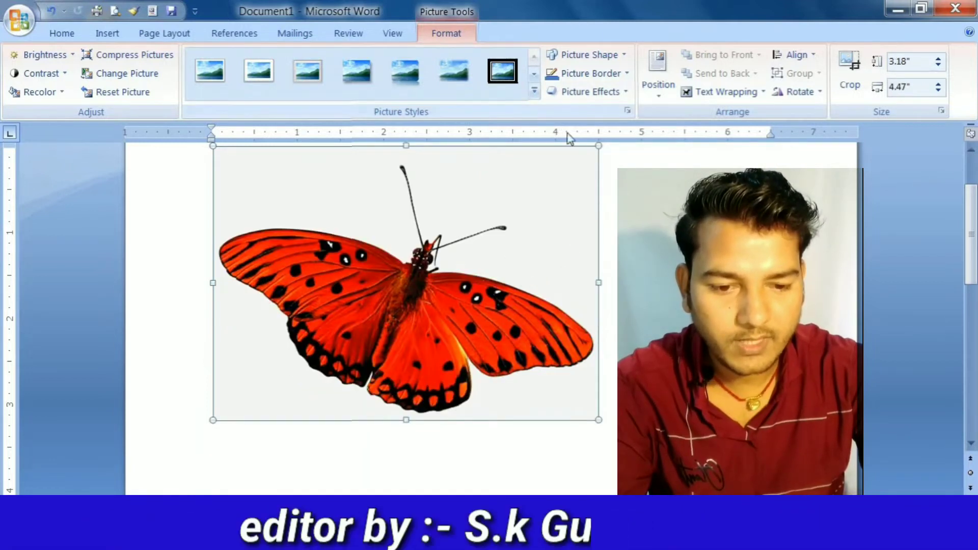
- Apply the top-left, bottom-left and finally top-center page positions with square text wrapping to the butterfly picture
{"action": "left_click", "coordinate": [668, 100]}
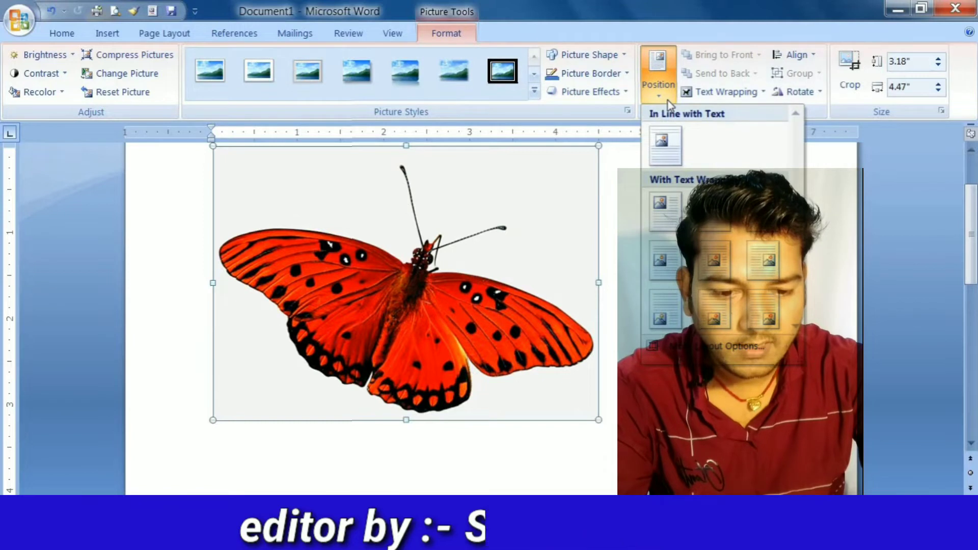
{"action": "left_click", "coordinate": [661, 216]}
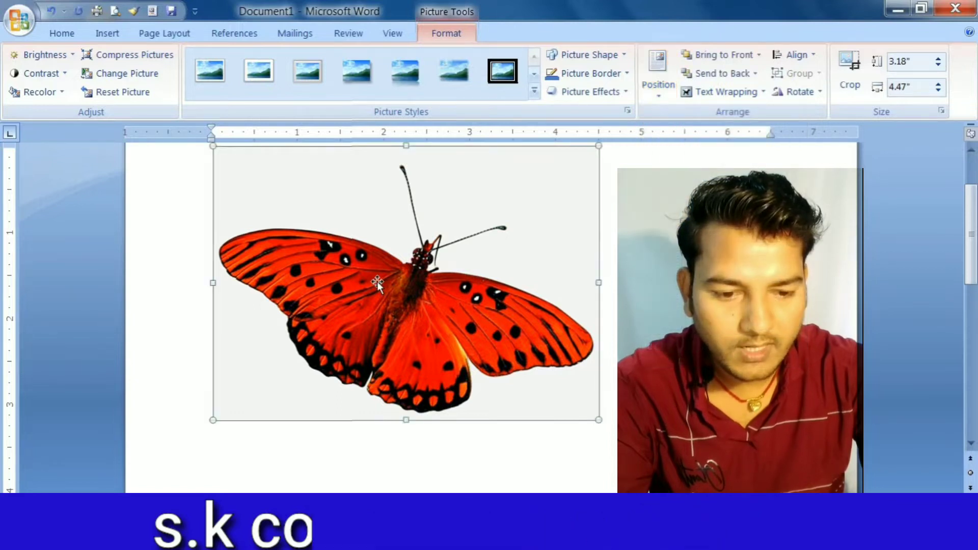
{"action": "left_click", "coordinate": [658, 92]}
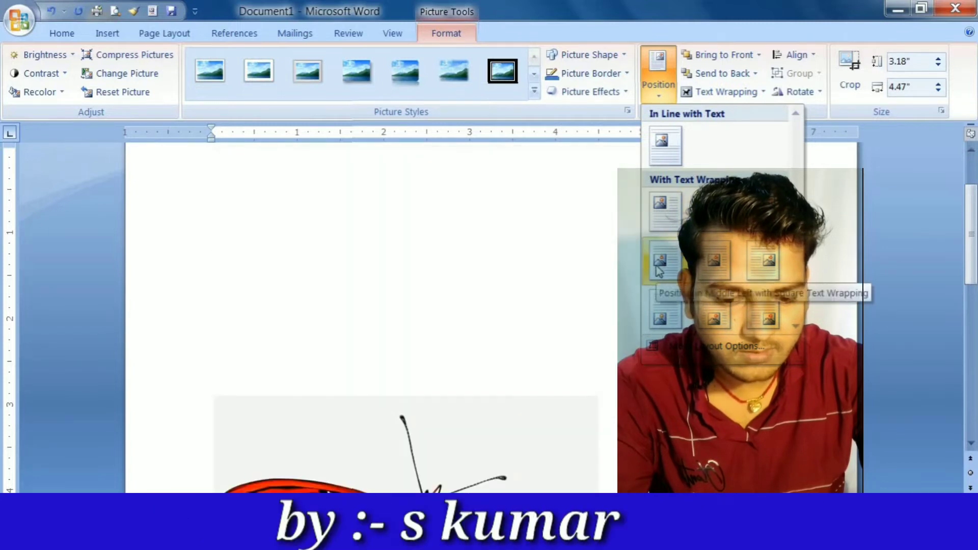
{"action": "left_click", "coordinate": [659, 323]}
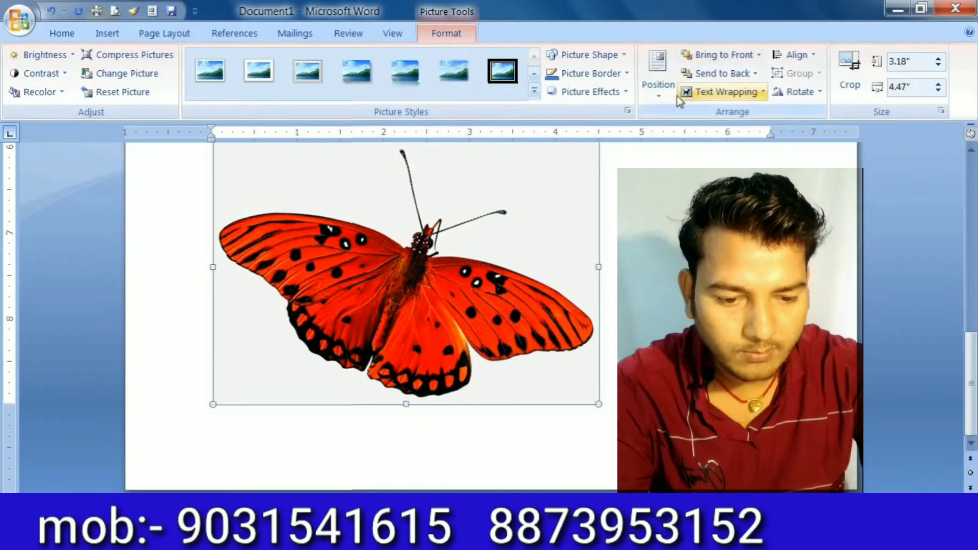
{"action": "left_click", "coordinate": [661, 98]}
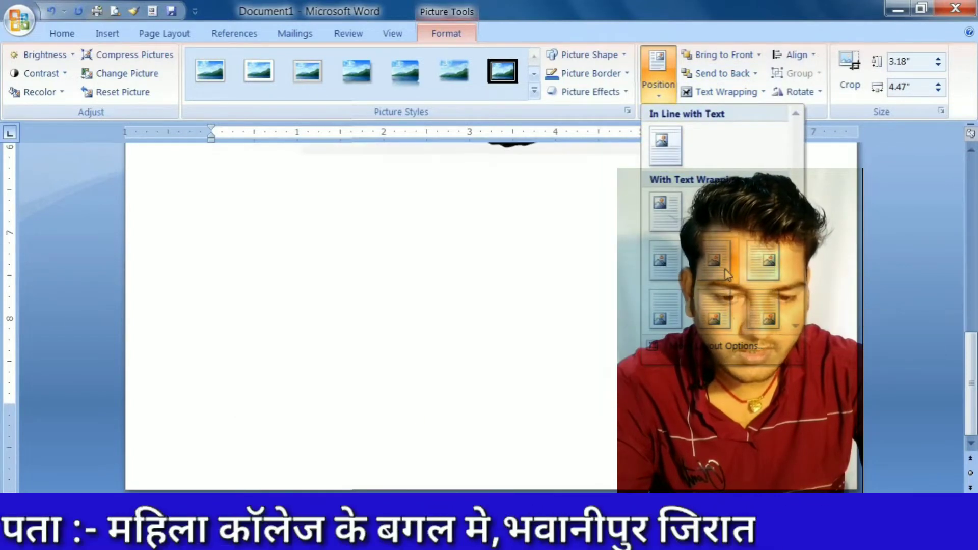
{"action": "left_click", "coordinate": [703, 236]}
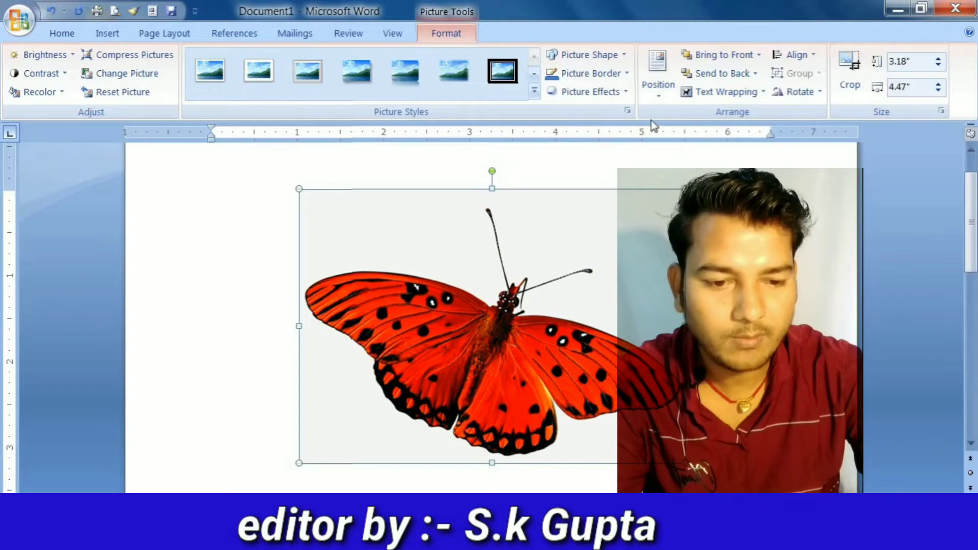
- Look over the picture Position options in the page layout settings without choosing one
{"action": "left_click", "coordinate": [180, 35]}
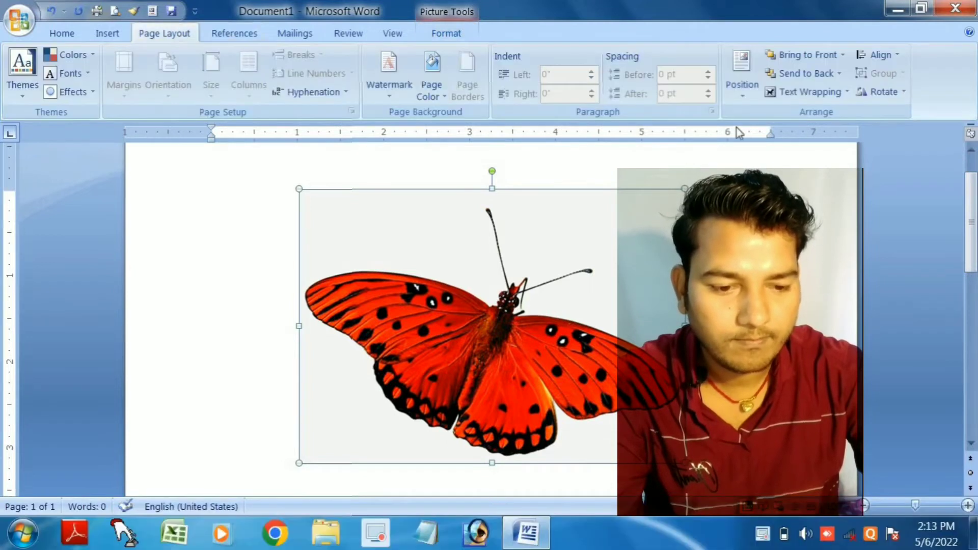
{"action": "left_click", "coordinate": [744, 98]}
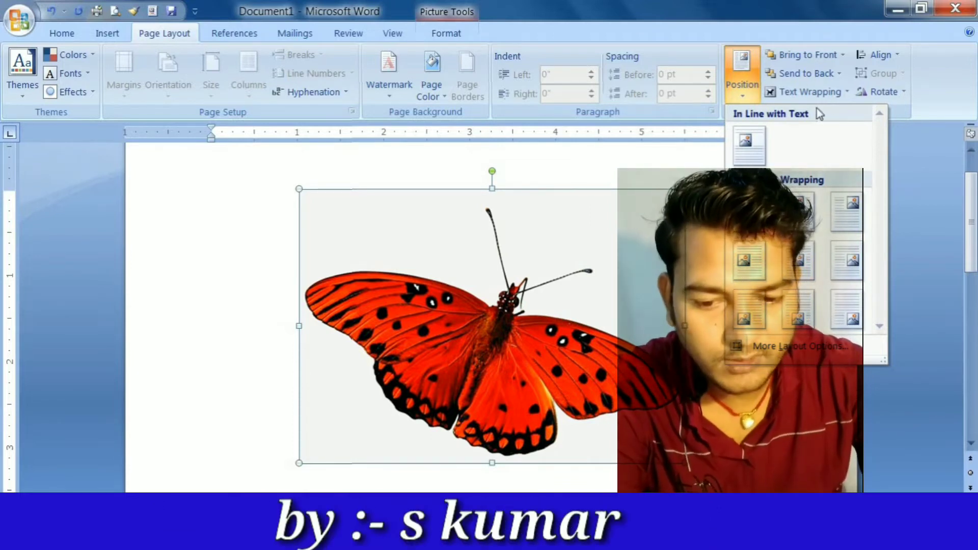
{"action": "left_click", "coordinate": [524, 221]}
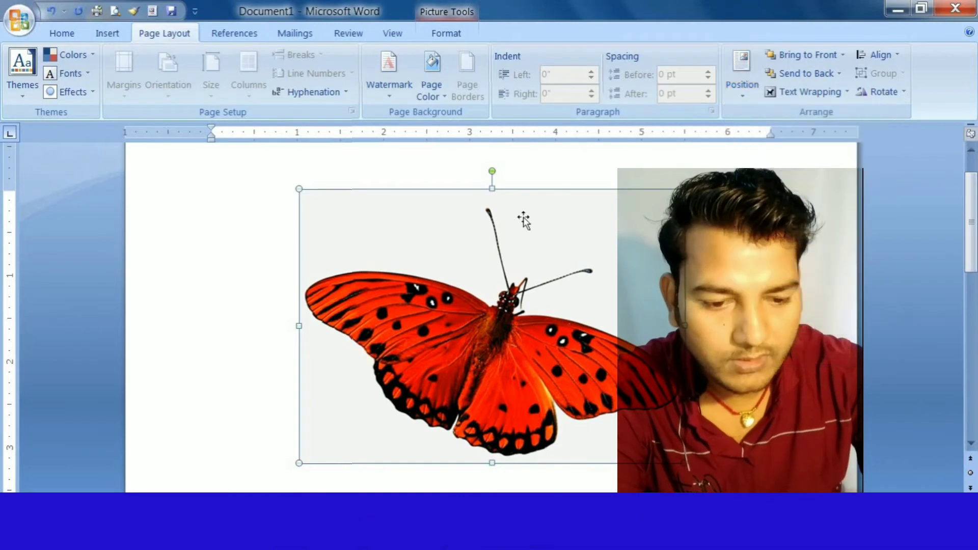
- Move the butterfly picture freely around the upper part of the page and delete it
{"action": "left_click_drag", "start_coordinate": [465, 281], "coordinate": [738, 255]}
{"action": "left_click_drag", "start_coordinate": [682, 243], "coordinate": [436, 275]}
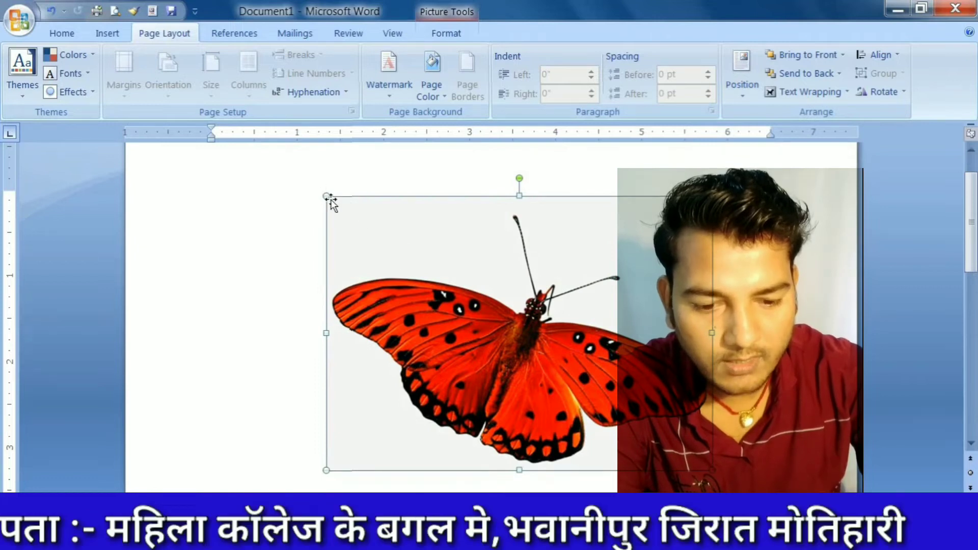
{"action": "left_click_drag", "start_coordinate": [359, 237], "coordinate": [512, 328]}
{"action": "left_click_drag", "start_coordinate": [612, 368], "coordinate": [467, 303]}
{"action": "key", "text": "Delete"}
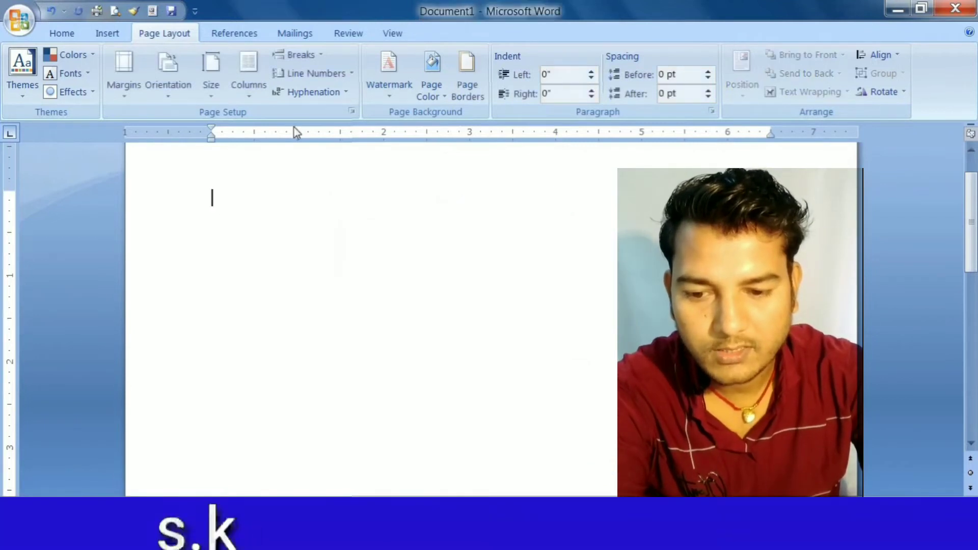
- Insert the red butterfly picture from the "dtp pic download" folder into the empty document
{"action": "left_click", "coordinate": [106, 33]}
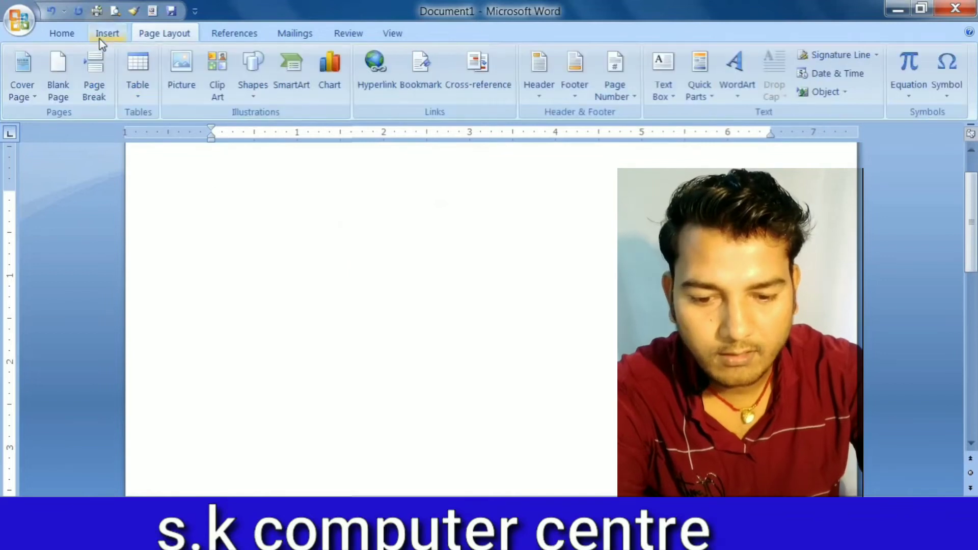
{"action": "left_click", "coordinate": [181, 72]}
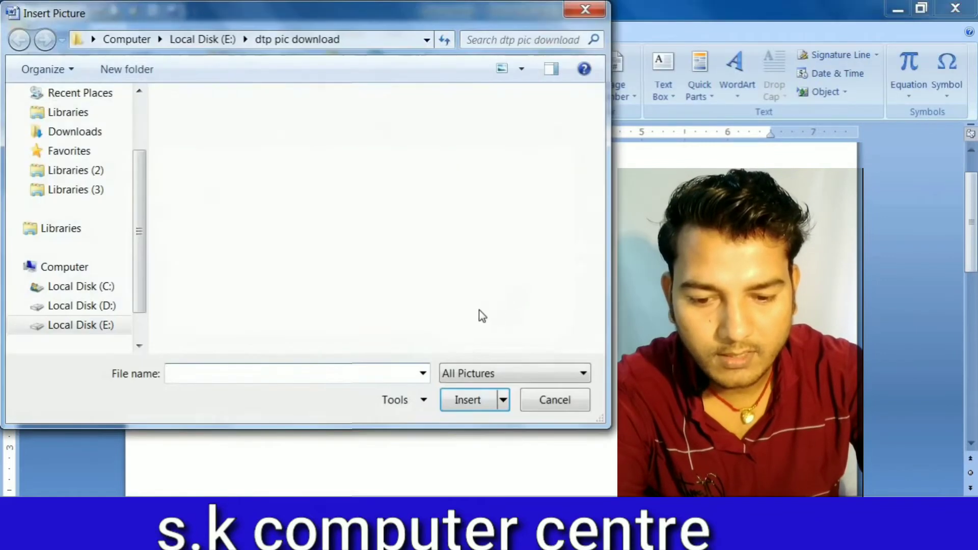
{"action": "scroll", "coordinate": [356, 283], "scroll_direction": "up", "scroll_amount": 2}
{"action": "left_click", "coordinate": [367, 278]}
{"action": "scroll", "coordinate": [367, 278], "scroll_direction": "down", "scroll_amount": 5}
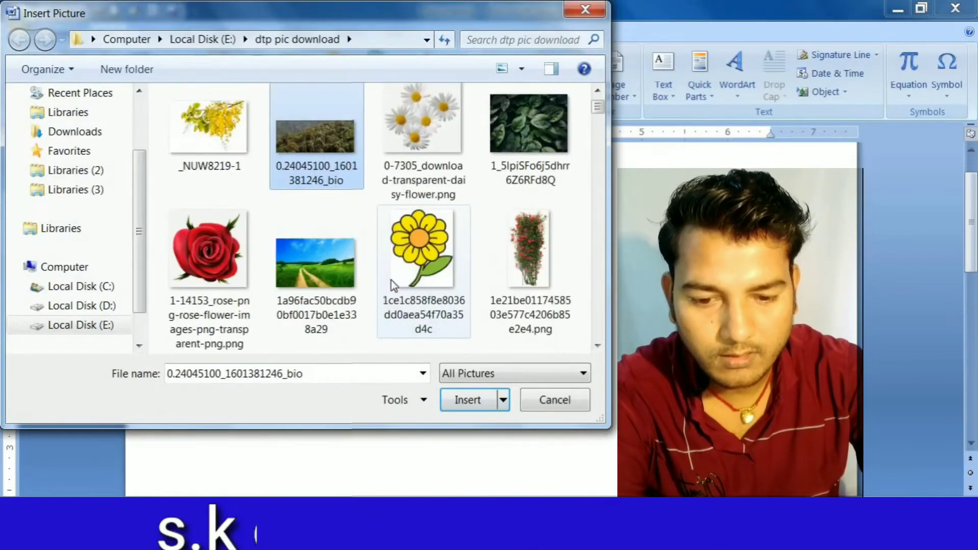
{"action": "double_click", "coordinate": [337, 135]}
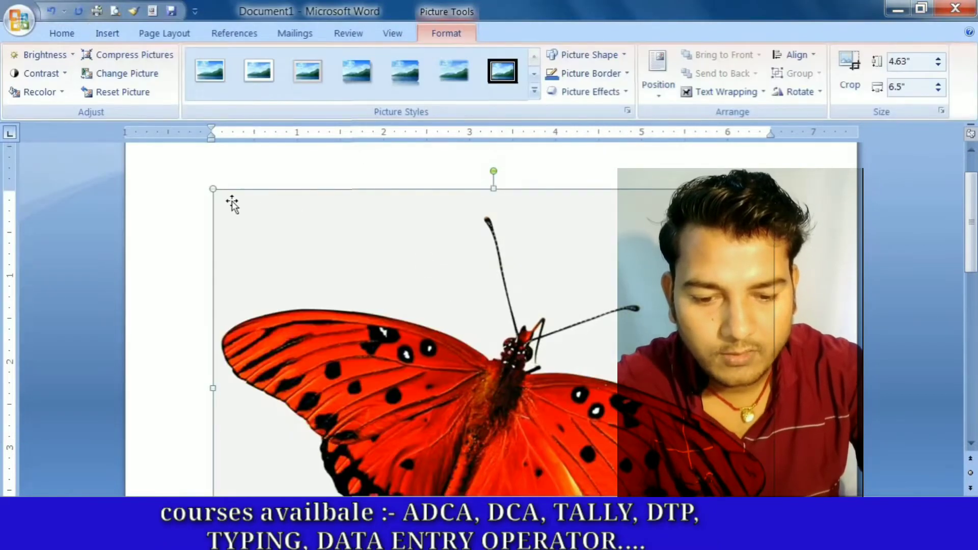
- Shrink the inserted butterfly picture to about 2.04" high by 2.87" wide
{"action": "left_click_drag", "start_coordinate": [213, 190], "coordinate": [501, 395]}
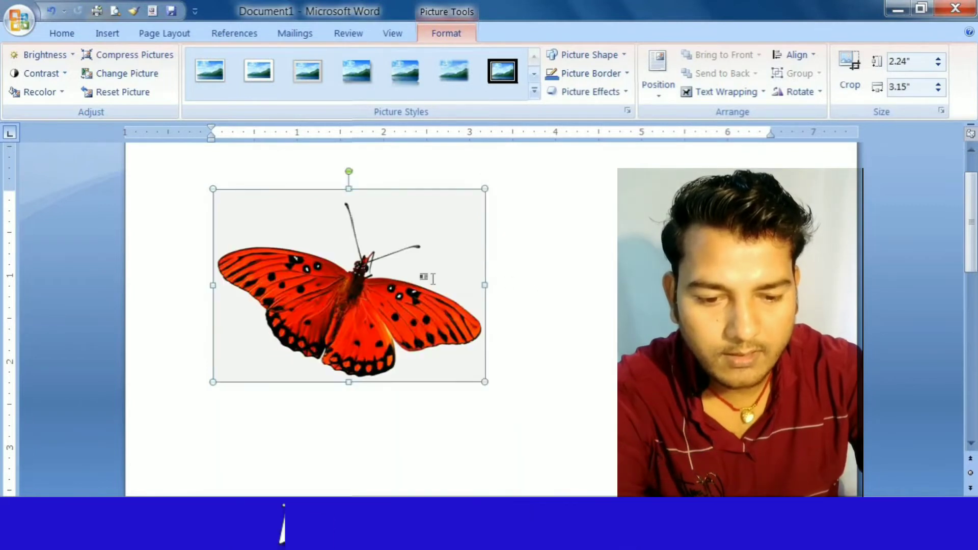
{"action": "left_click", "coordinate": [377, 265]}
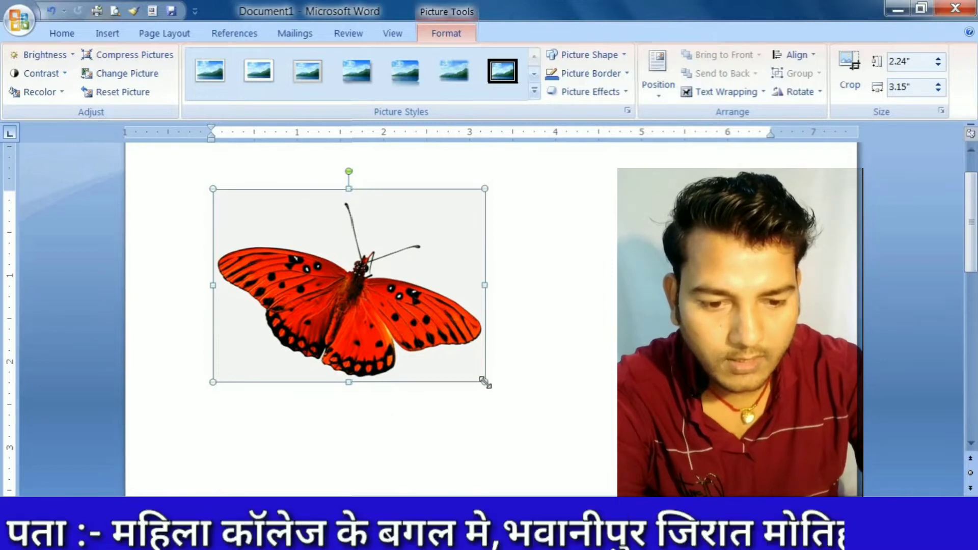
{"action": "left_click_drag", "start_coordinate": [450, 375], "coordinate": [560, 245]}
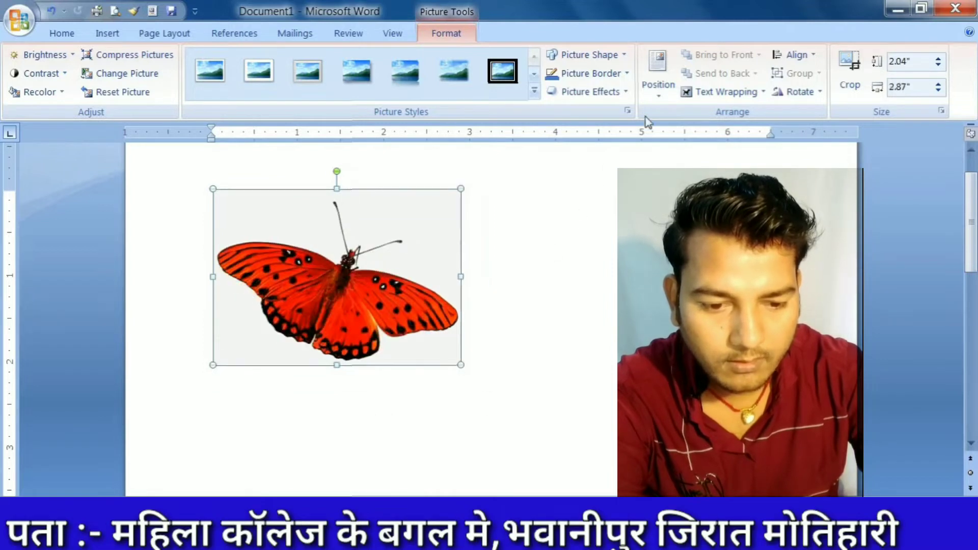
- Try the top-center position with square text wrapping on the butterfly picture, test moving it, and undo the change
{"action": "left_click", "coordinate": [658, 86]}
{"action": "left_click", "coordinate": [714, 204]}
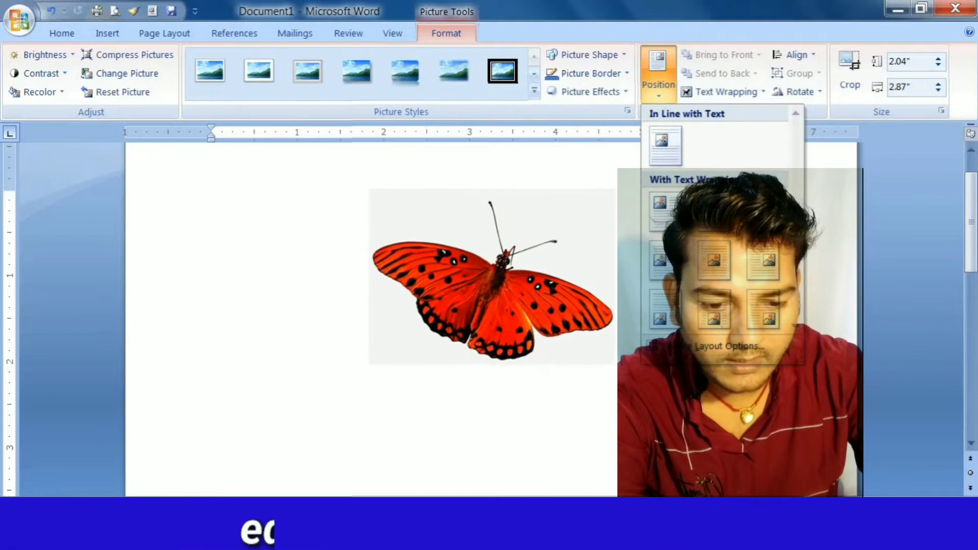
{"action": "left_click_drag", "start_coordinate": [487, 329], "coordinate": [690, 295]}
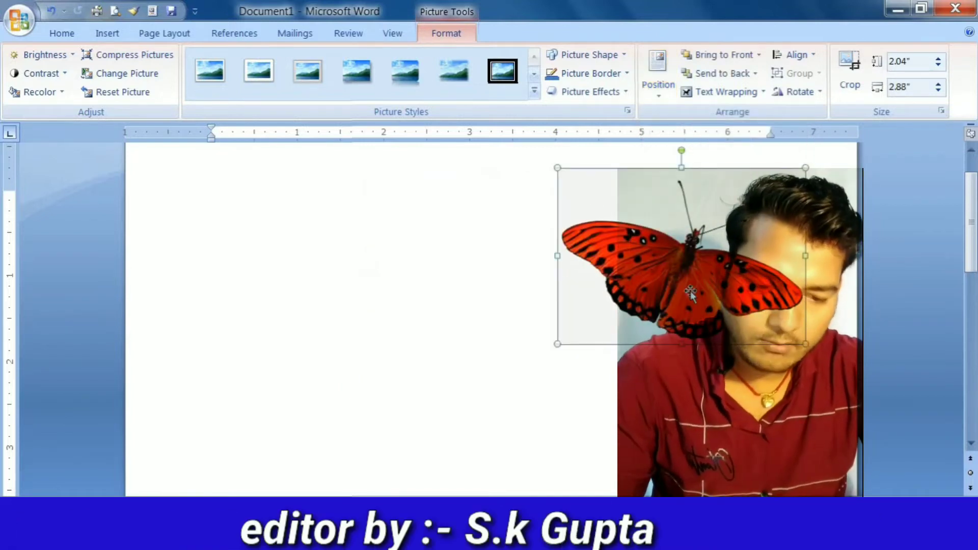
{"action": "left_click_drag", "start_coordinate": [616, 294], "coordinate": [539, 303]}
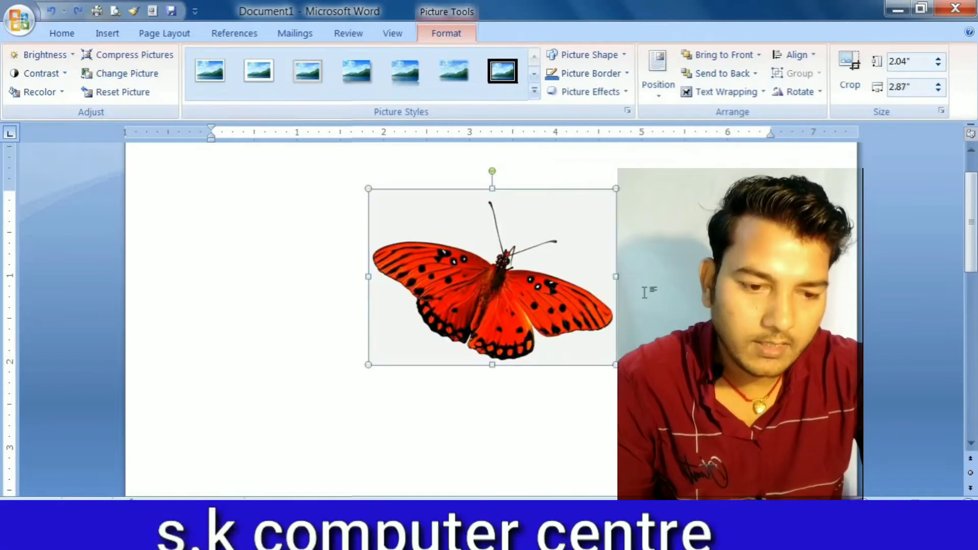
{"action": "key", "text": "ctrl+z"}
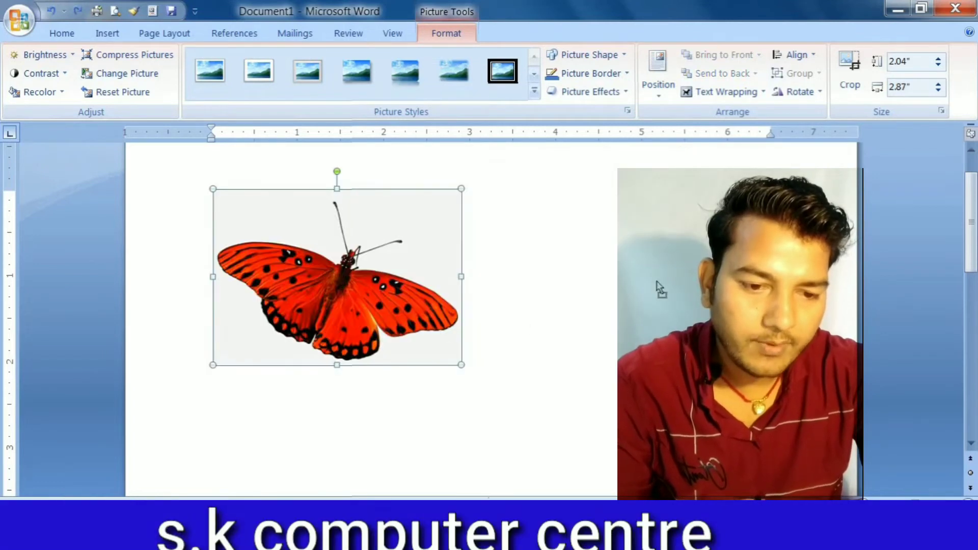
- Set the butterfly picture's text wrapping to Square and change it to In Front of Text
{"action": "left_click", "coordinate": [742, 97]}
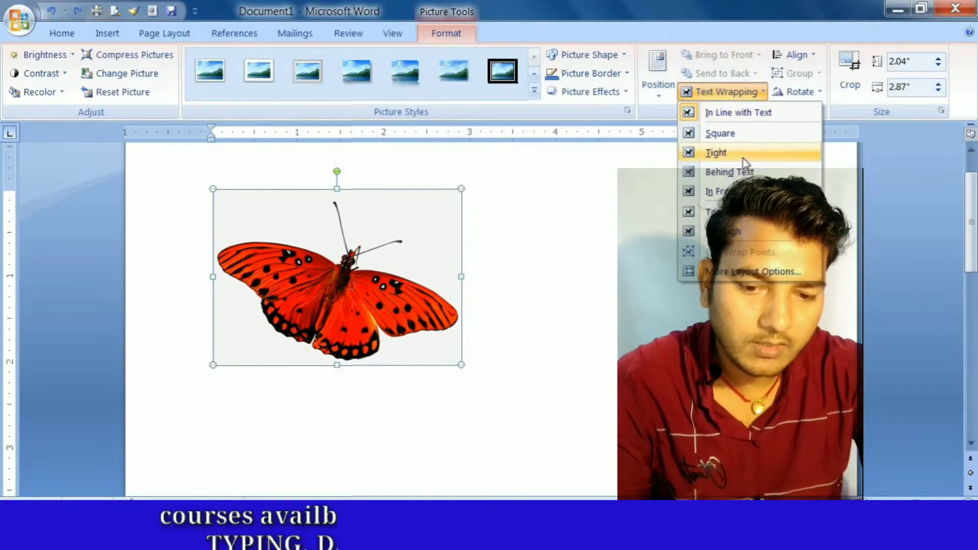
{"action": "left_click", "coordinate": [717, 146]}
{"action": "left_click", "coordinate": [731, 92]}
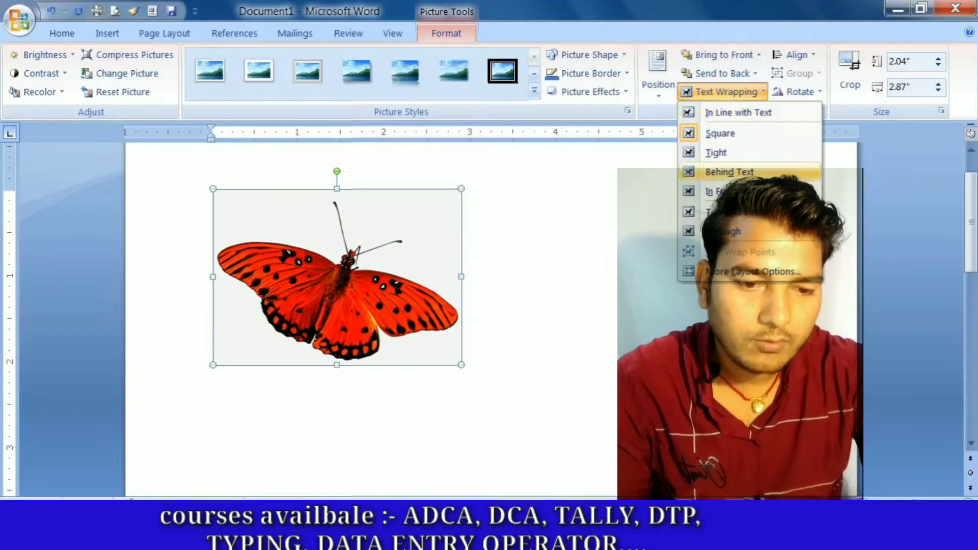
{"action": "left_click", "coordinate": [723, 191]}
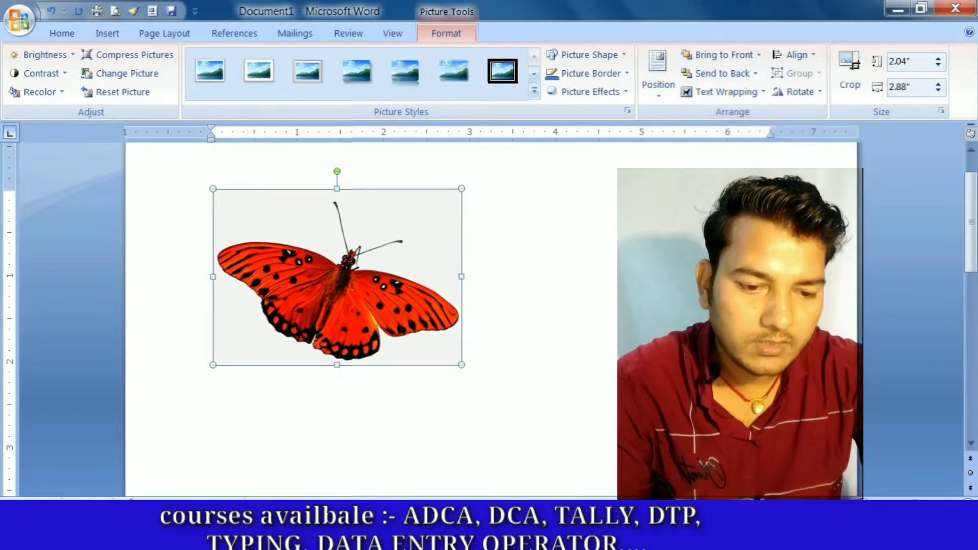
{"action": "left_click", "coordinate": [740, 94]}
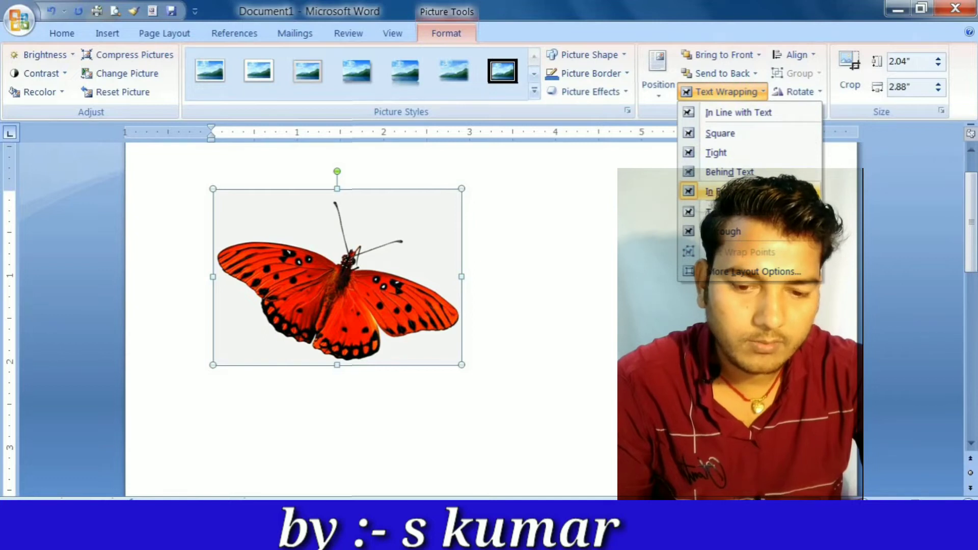
{"action": "left_click", "coordinate": [355, 253]}
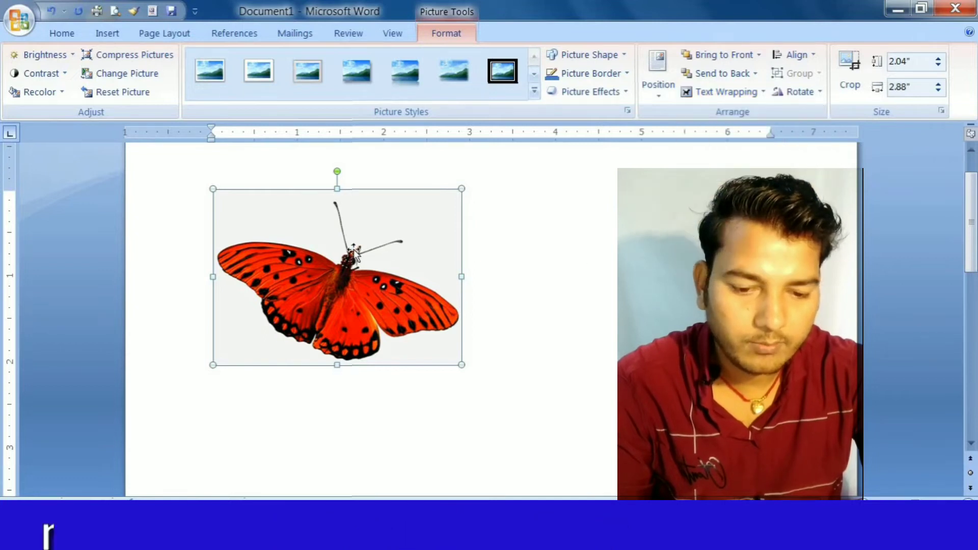
- Move the butterfly picture around the page and leave it between about 2" and 5" on the horizontal ruler
{"action": "left_click_drag", "start_coordinate": [355, 253], "coordinate": [565, 417]}
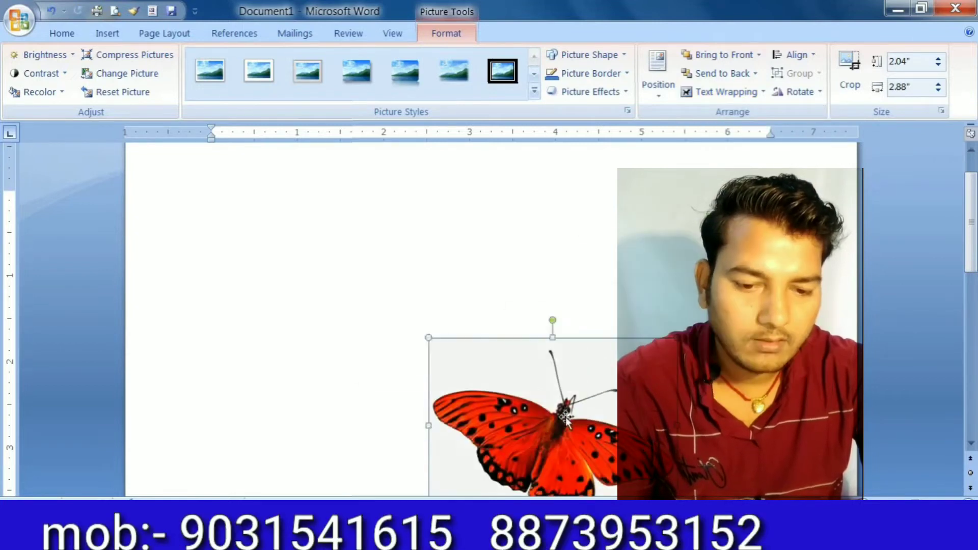
{"action": "left_click_drag", "start_coordinate": [550, 385], "coordinate": [302, 275]}
{"action": "left_click_drag", "start_coordinate": [304, 276], "coordinate": [513, 272]}
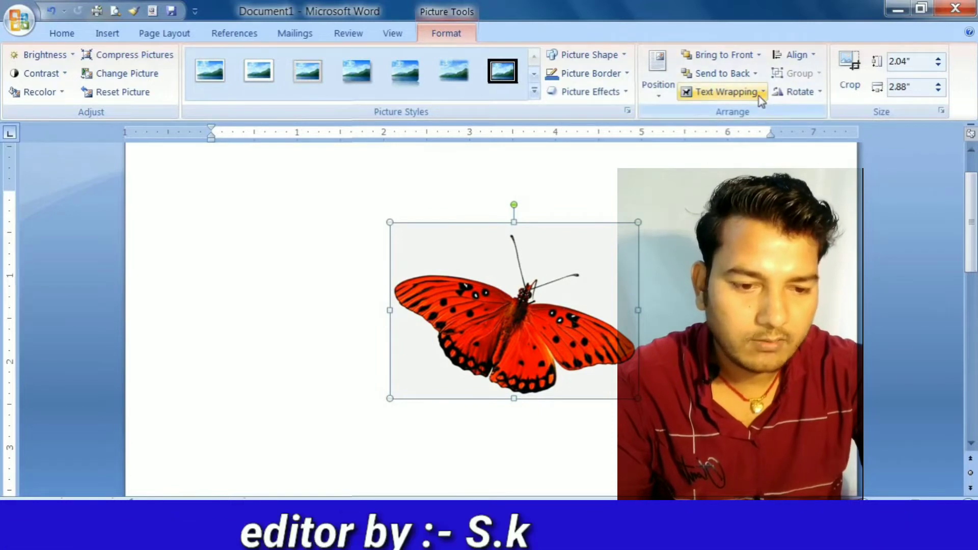
- Set the butterfly picture's text wrapping to Square and change it to Top and Bottom
{"action": "left_click", "coordinate": [164, 33]}
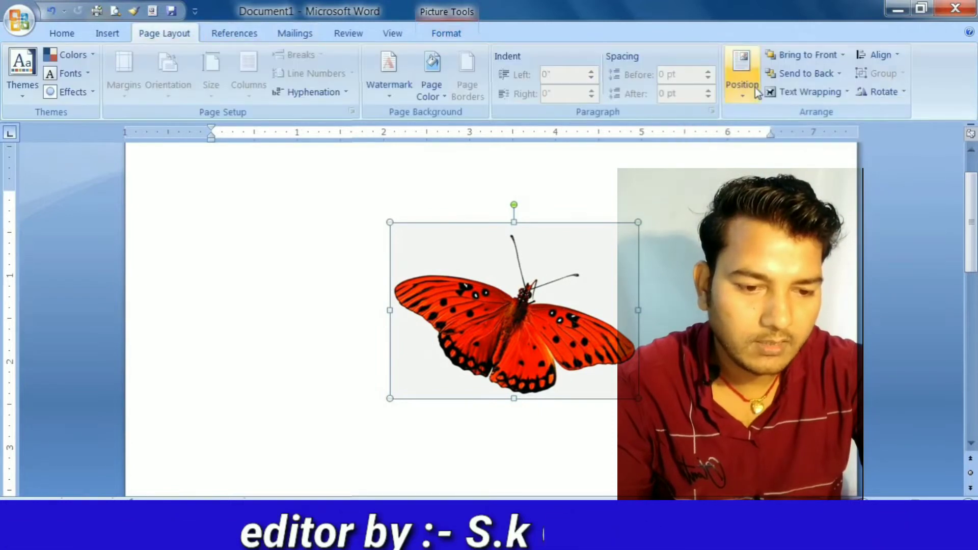
{"action": "left_click", "coordinate": [779, 91]}
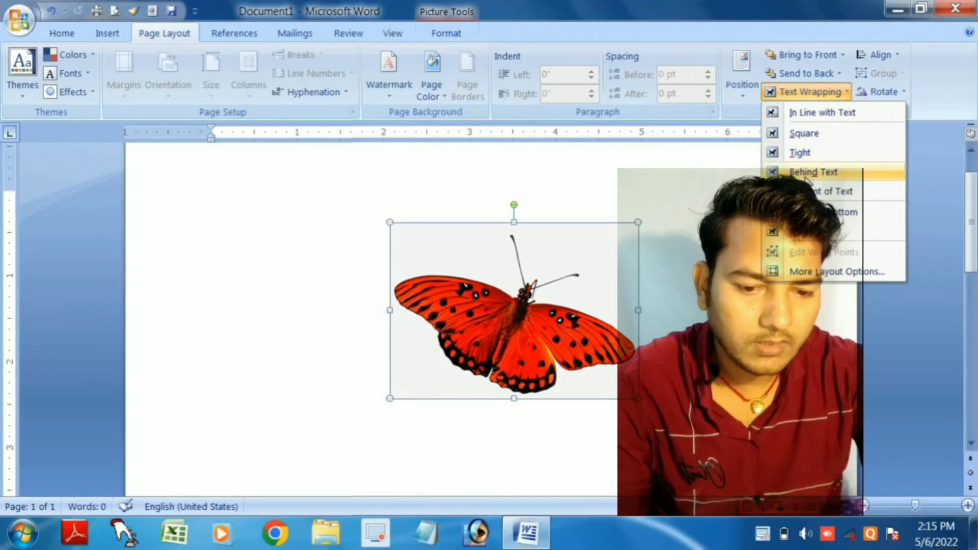
{"action": "left_click", "coordinate": [808, 136]}
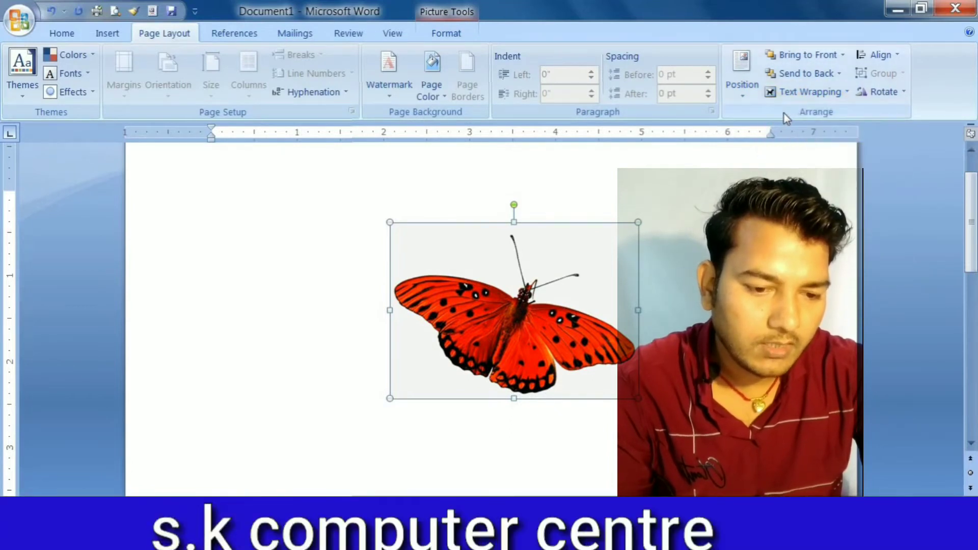
{"action": "left_click", "coordinate": [797, 95]}
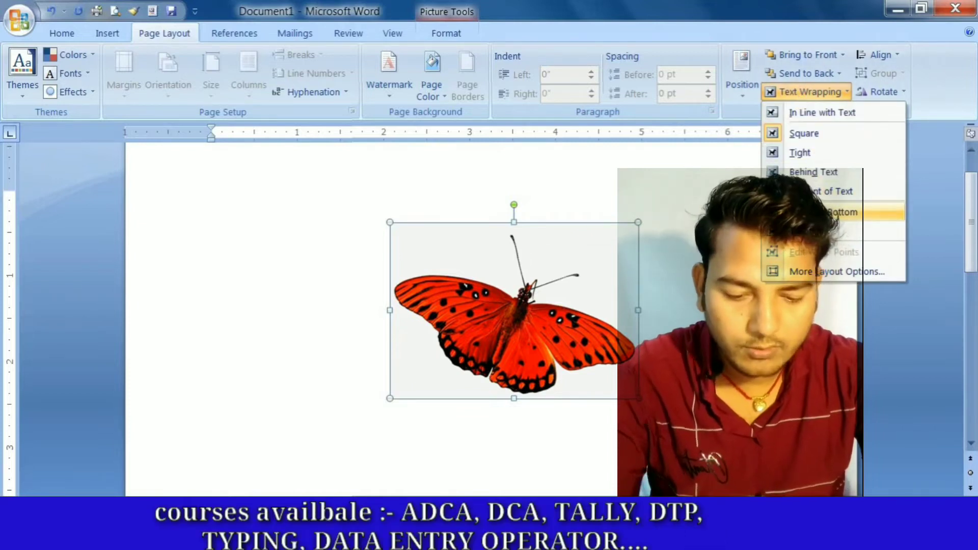
{"action": "left_click", "coordinate": [842, 211]}
- Generate sample paragraphs around the butterfly picture with the =rand() function
{"action": "left_click", "coordinate": [753, 259]}
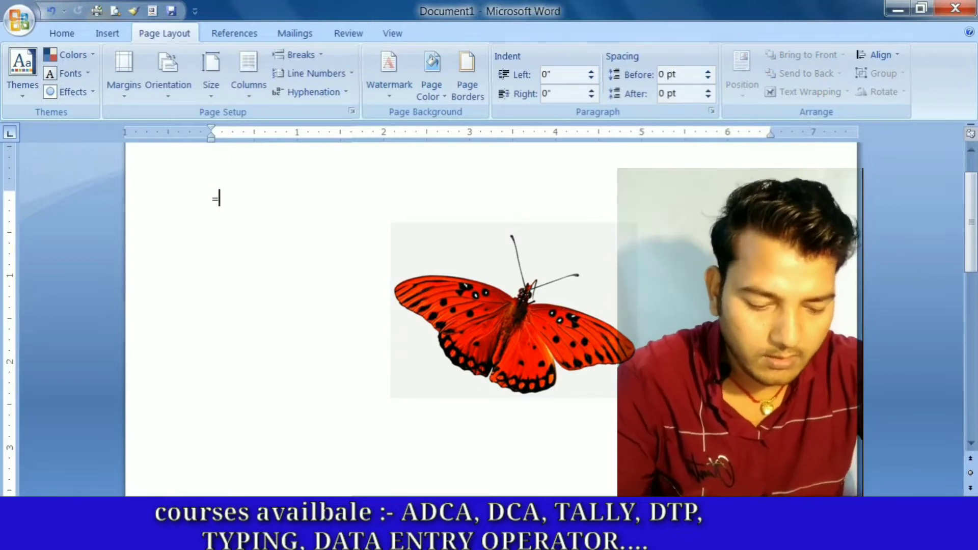
{"action": "type", "text": "=rand("}
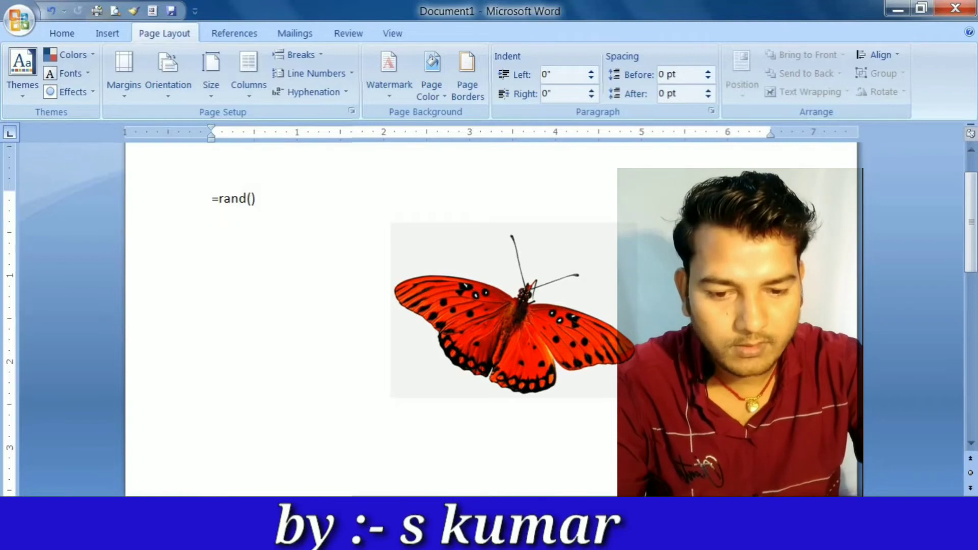
{"action": "type", "text": ")"}
{"action": "key", "text": "Return"}
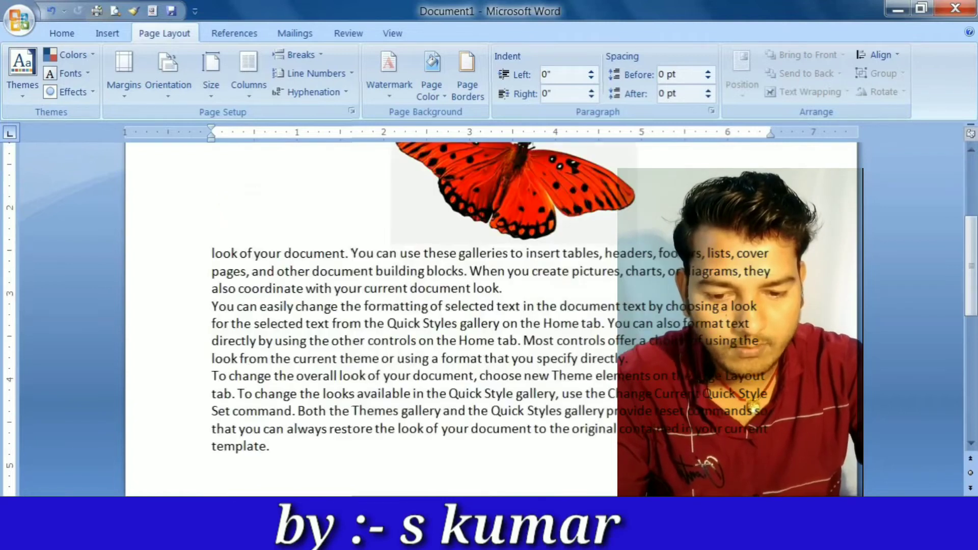
{"action": "left_click", "coordinate": [538, 191]}
{"action": "left_click", "coordinate": [430, 306]}
{"action": "key", "text": "ctrl+a"}
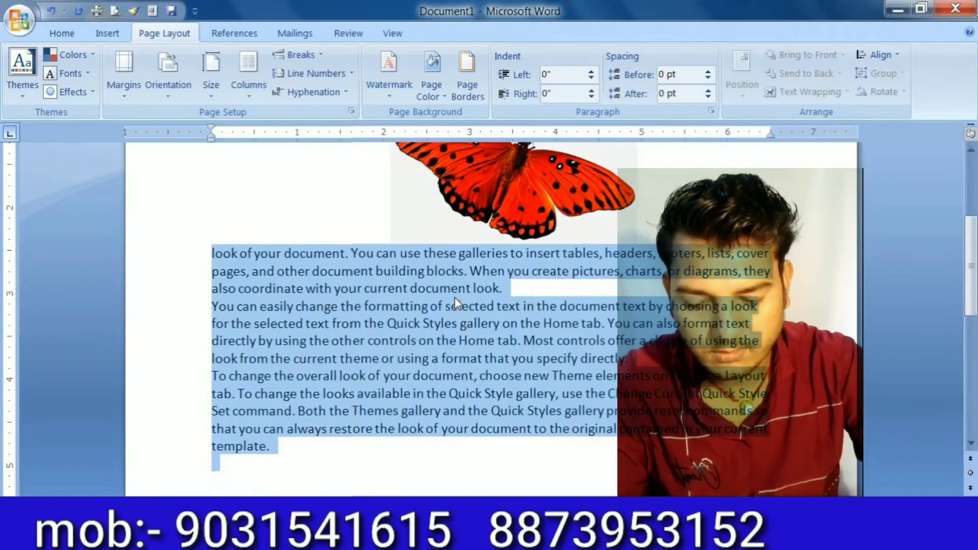
{"action": "type", "text": "vw"}
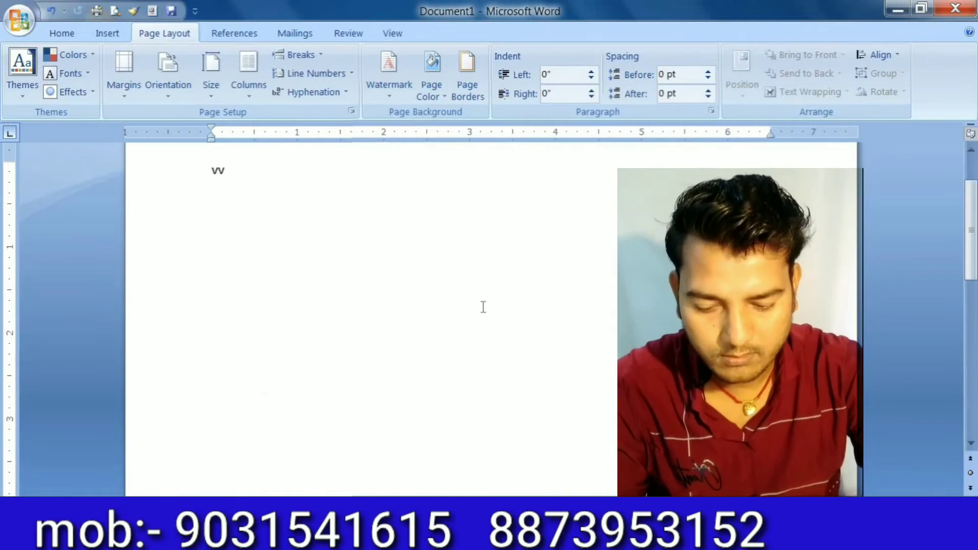
{"action": "key", "text": "ctrl+z"}
{"action": "key", "text": "ctrl+z"}
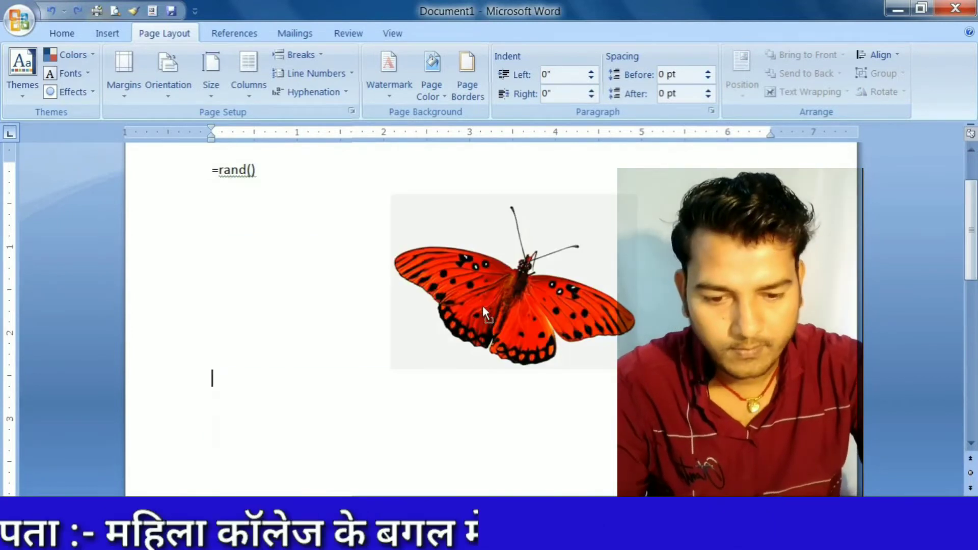
{"action": "key", "text": "ctrl+y"}
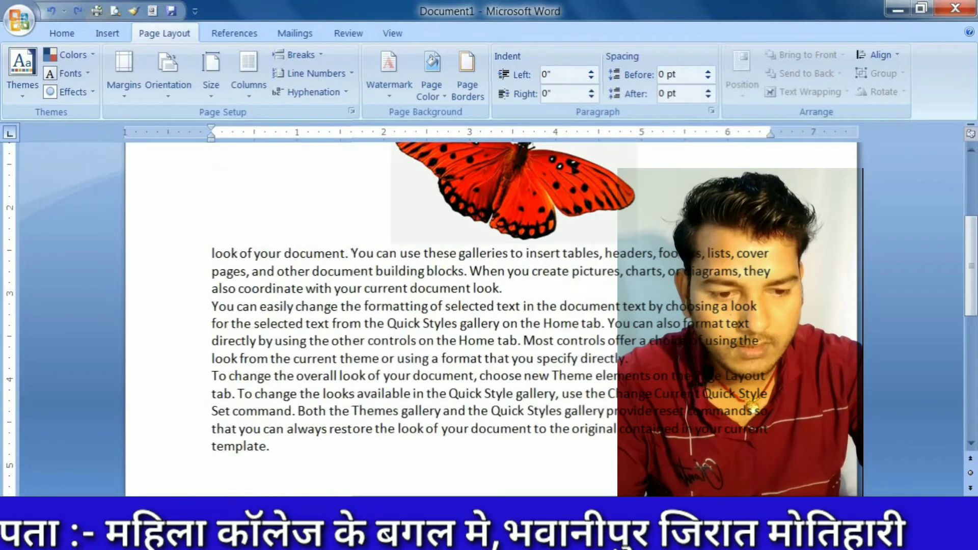
- Try Square text wrapping on the butterfly picture among the sample paragraphs, and return it to Top and Bottom
{"action": "left_click", "coordinate": [560, 203]}
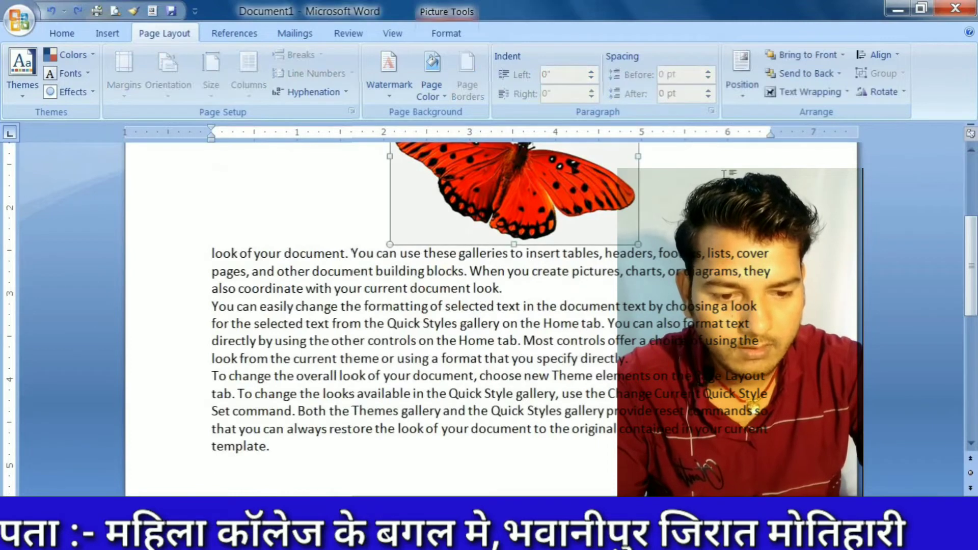
{"action": "left_click", "coordinate": [793, 95]}
{"action": "left_click", "coordinate": [804, 134]}
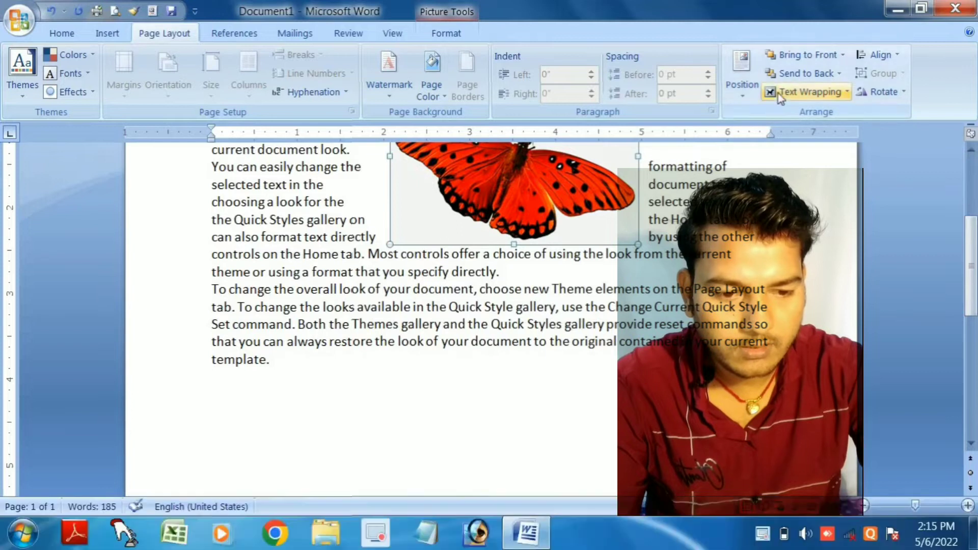
{"action": "left_click", "coordinate": [787, 94]}
{"action": "left_click", "coordinate": [796, 135]}
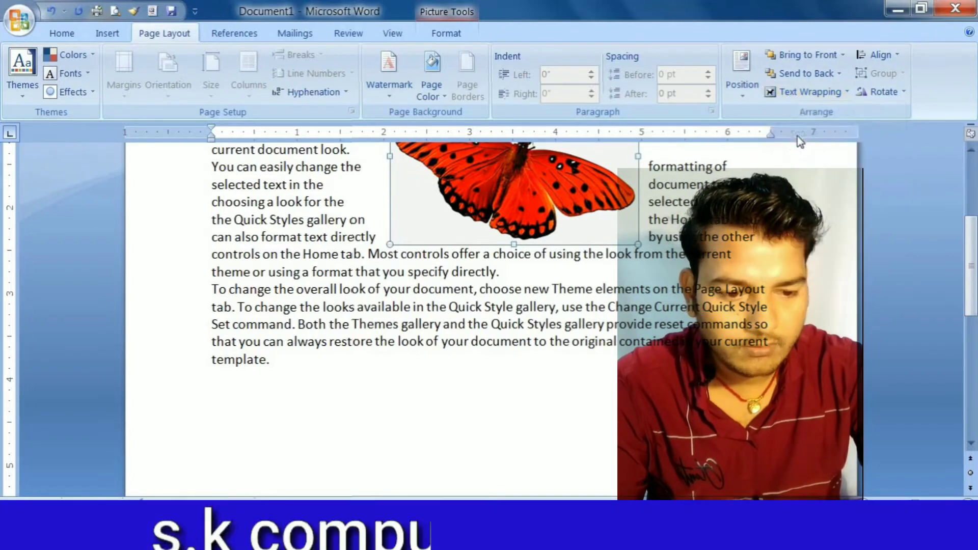
{"action": "left_click", "coordinate": [793, 91]}
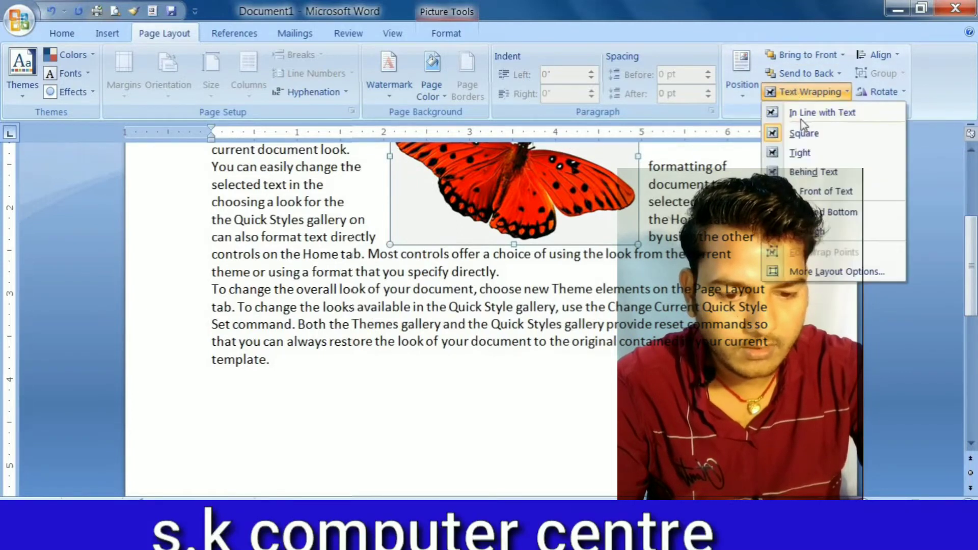
{"action": "left_click", "coordinate": [826, 213]}
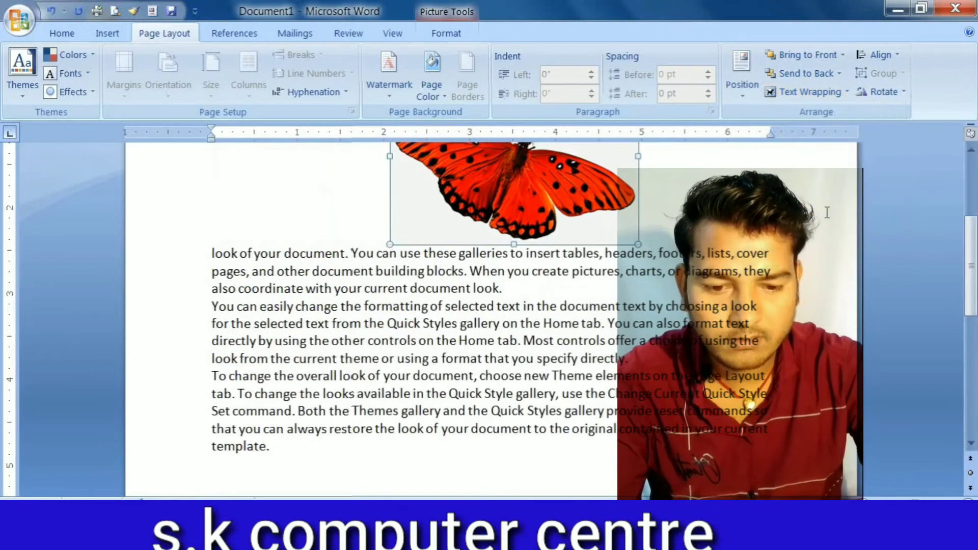
- Set the butterfly picture's wrapping to In Line with Text at the start of the paragraphs and change it to Square
{"action": "left_click", "coordinate": [569, 251]}
{"action": "scroll", "coordinate": [568, 315], "scroll_direction": "up", "scroll_amount": 4}
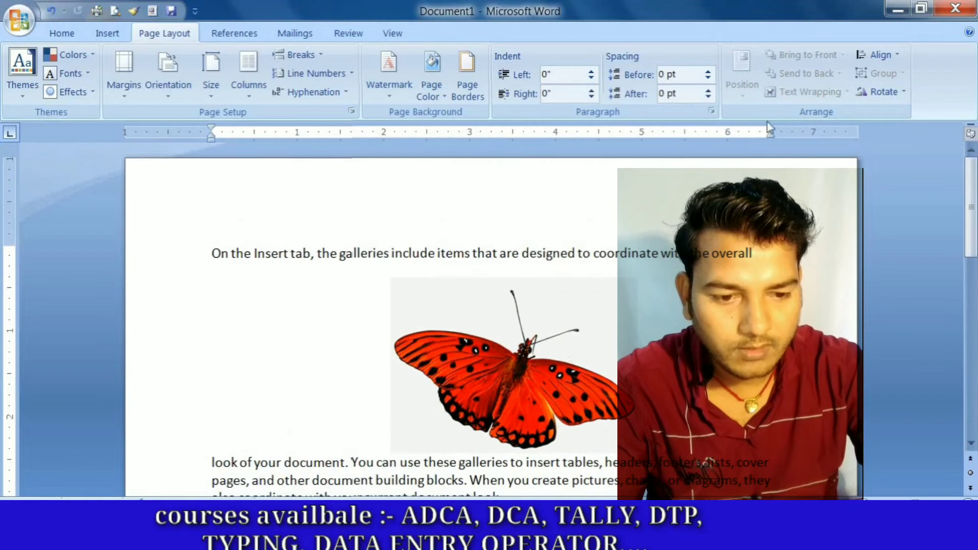
{"action": "left_click", "coordinate": [631, 345]}
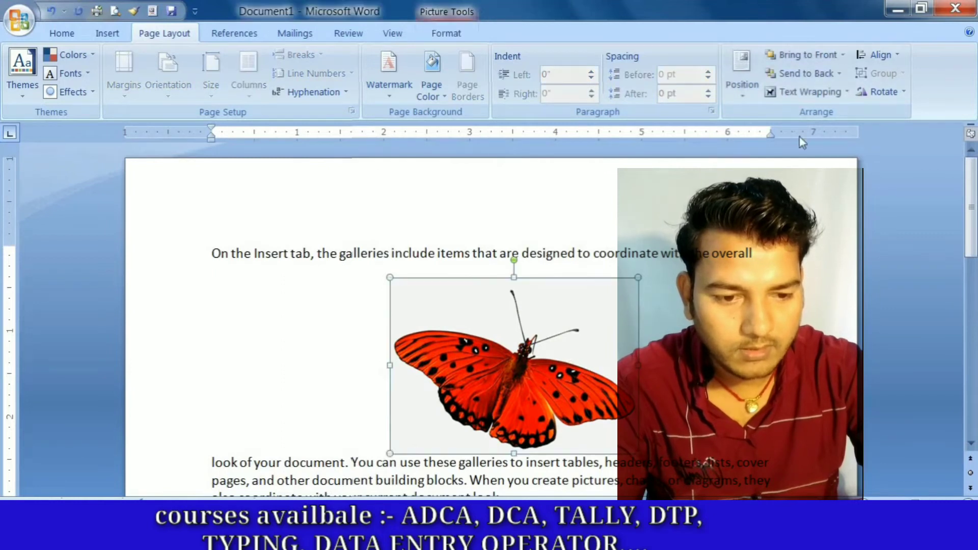
{"action": "left_click", "coordinate": [813, 91]}
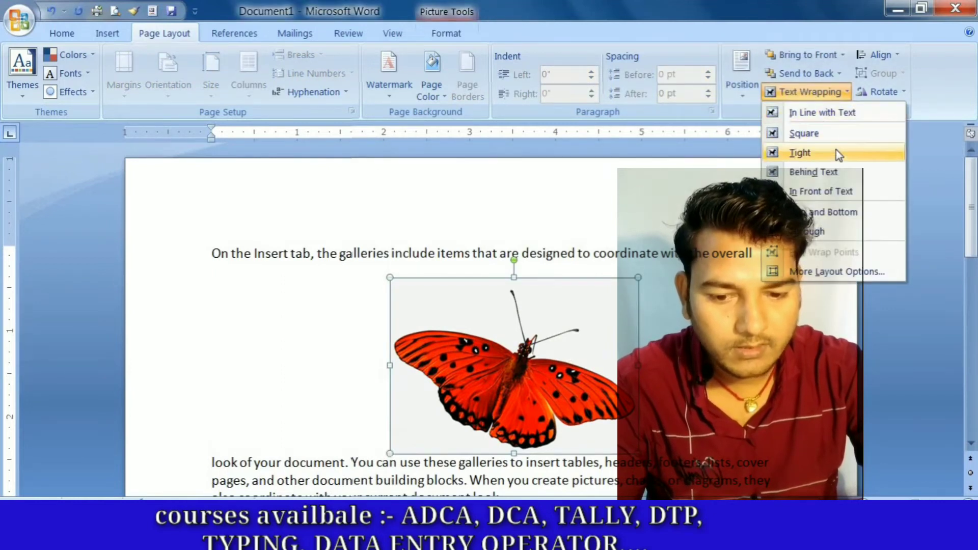
{"action": "left_click", "coordinate": [832, 113]}
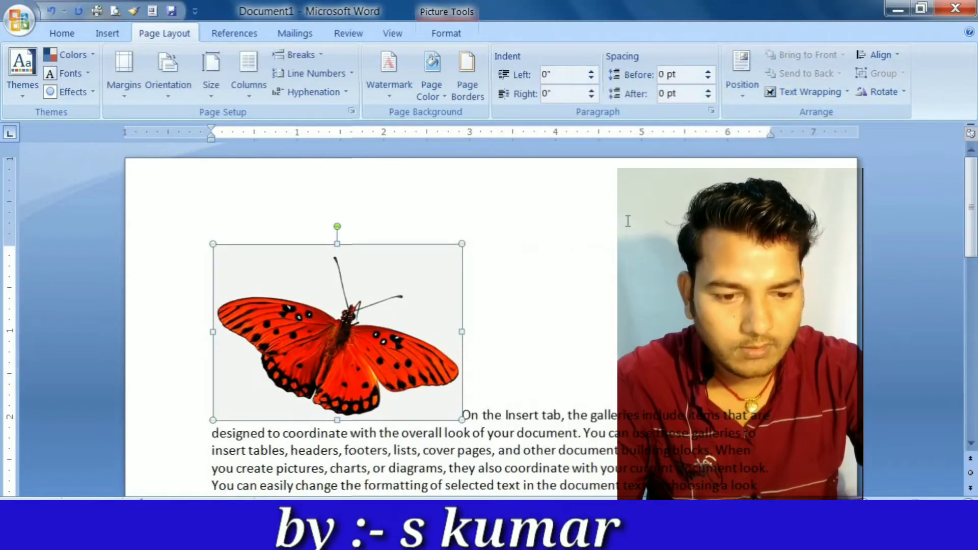
{"action": "left_click", "coordinate": [799, 90]}
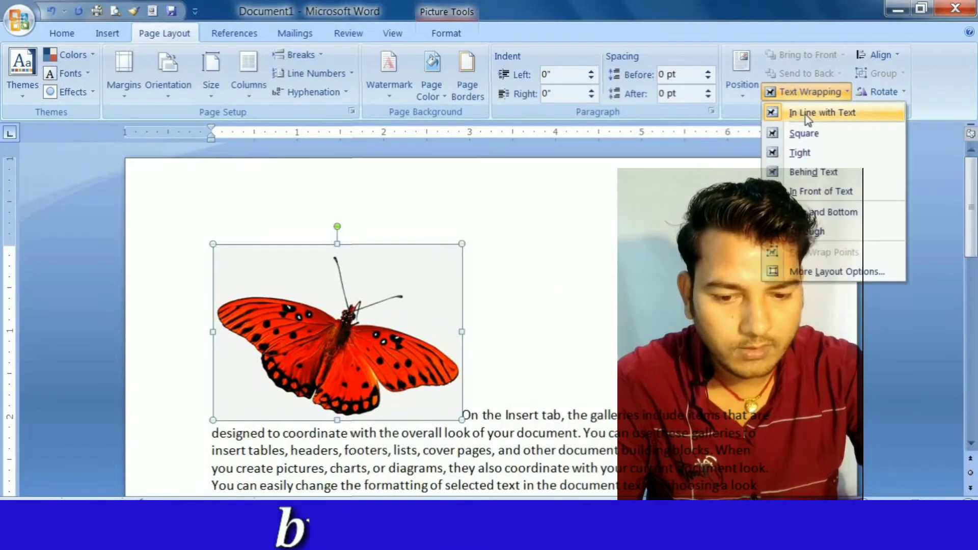
{"action": "left_click", "coordinate": [809, 134]}
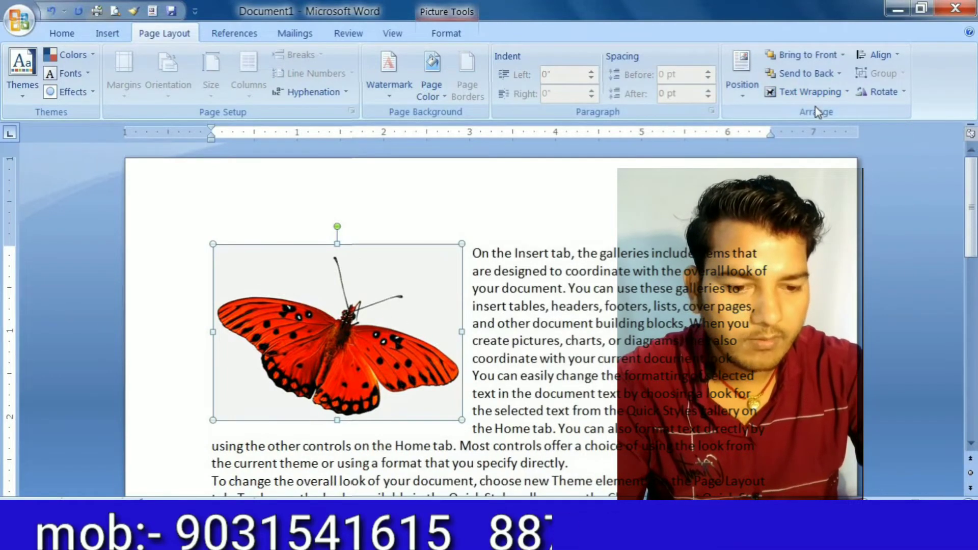
- Switch the butterfly picture's text wrapping to Top and Bottom, and replace it with Through
{"action": "left_click", "coordinate": [814, 89]}
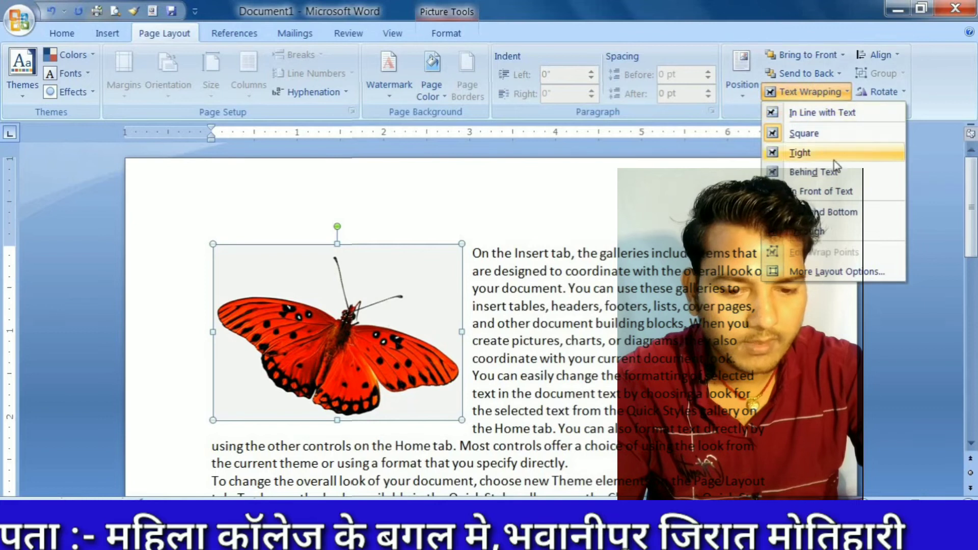
{"action": "left_click", "coordinate": [825, 218]}
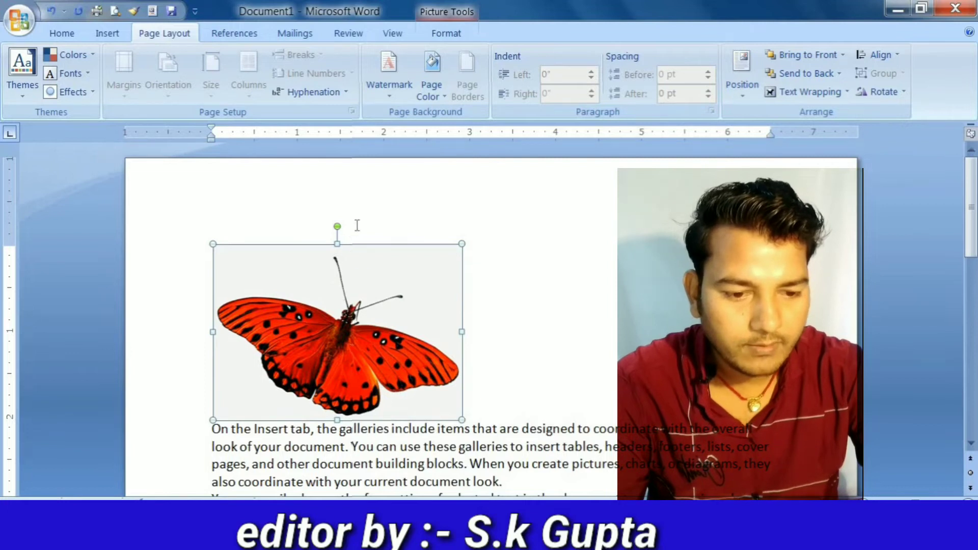
{"action": "left_click", "coordinate": [835, 96]}
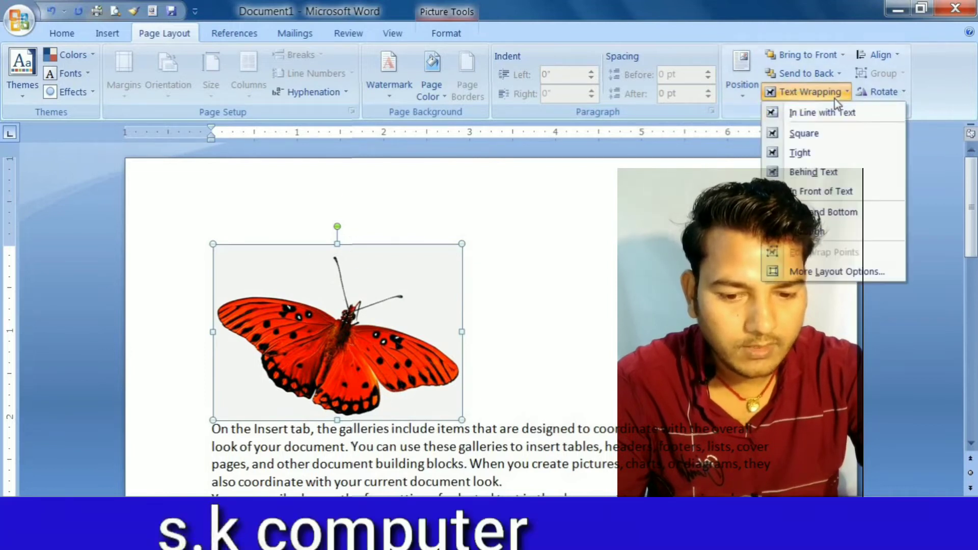
{"action": "left_click", "coordinate": [851, 233]}
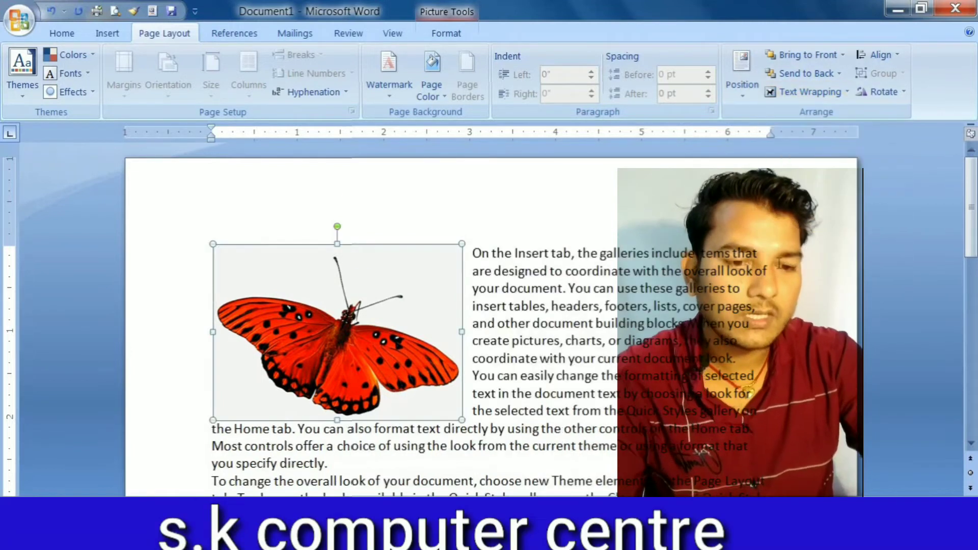
{"action": "left_click", "coordinate": [799, 96]}
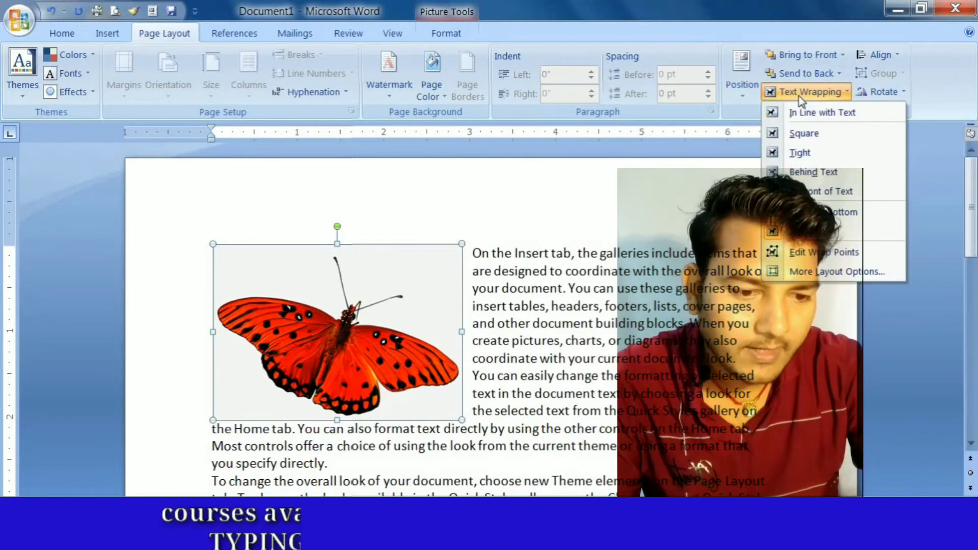
{"action": "left_click", "coordinate": [911, 53]}
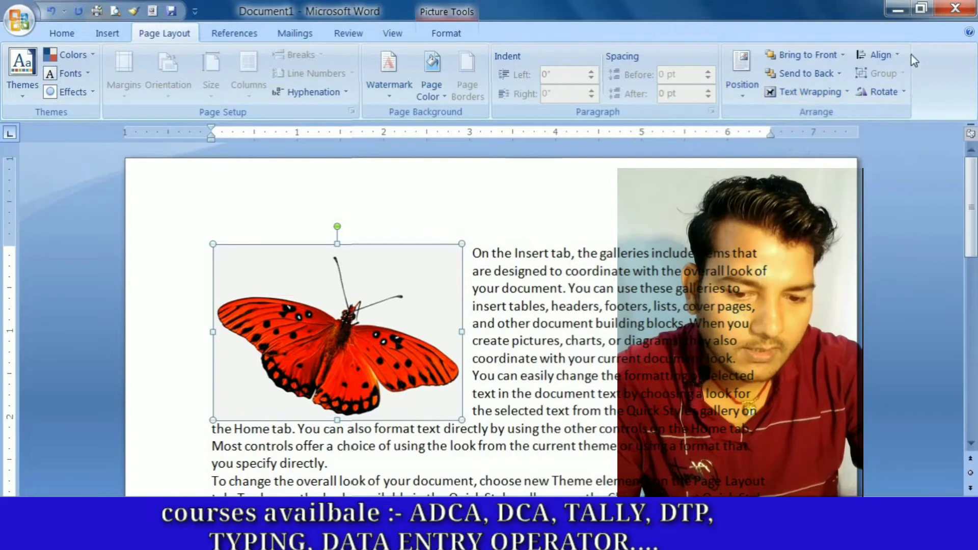
- Try Align Center and Align Left on the butterfly picture, and leave it aligned right to the margin
{"action": "left_click", "coordinate": [896, 48]}
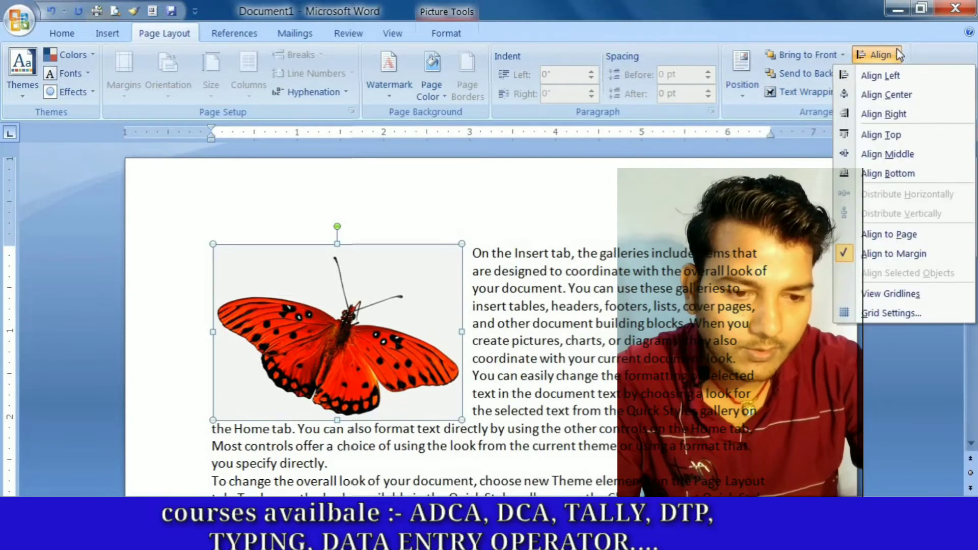
{"action": "left_click", "coordinate": [888, 95]}
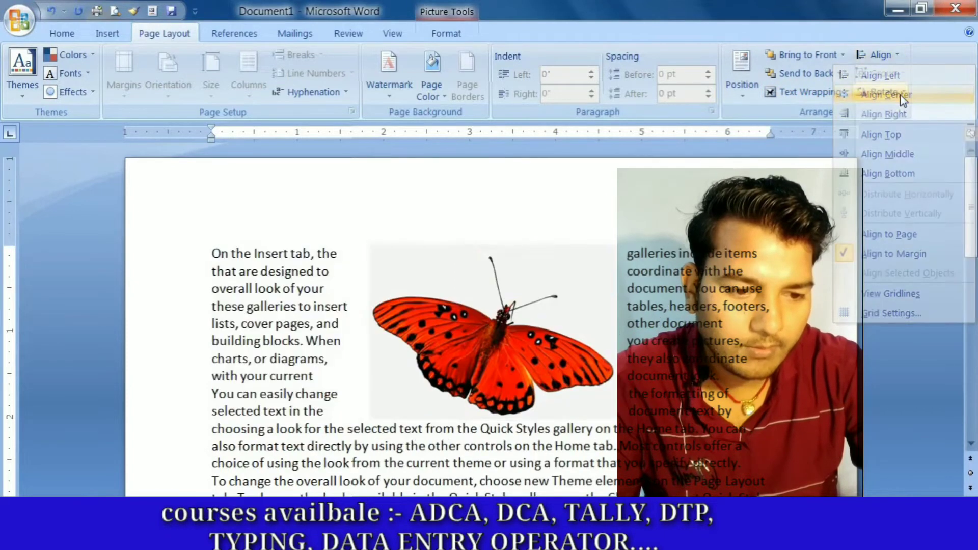
{"action": "left_click", "coordinate": [875, 56]}
{"action": "left_click", "coordinate": [882, 71]}
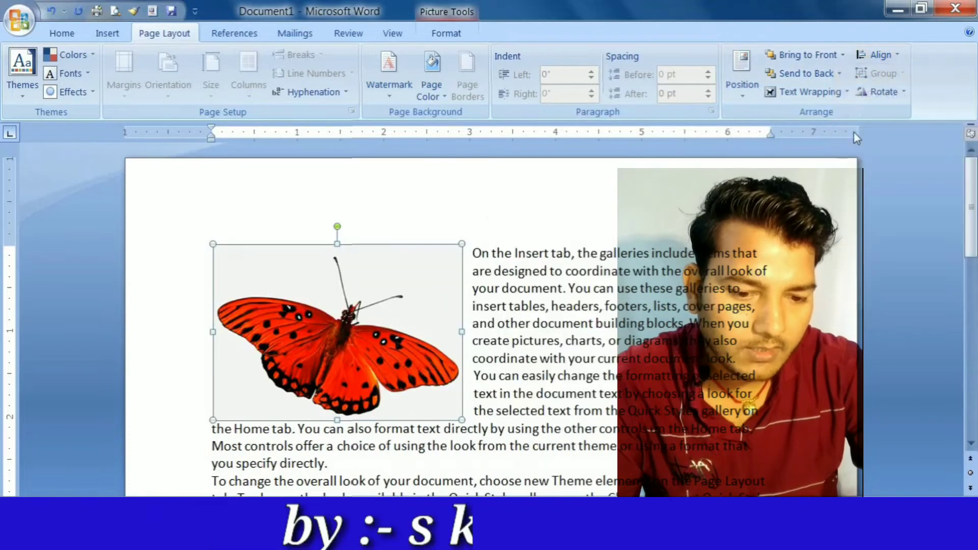
{"action": "left_click", "coordinate": [891, 56]}
{"action": "left_click", "coordinate": [896, 114]}
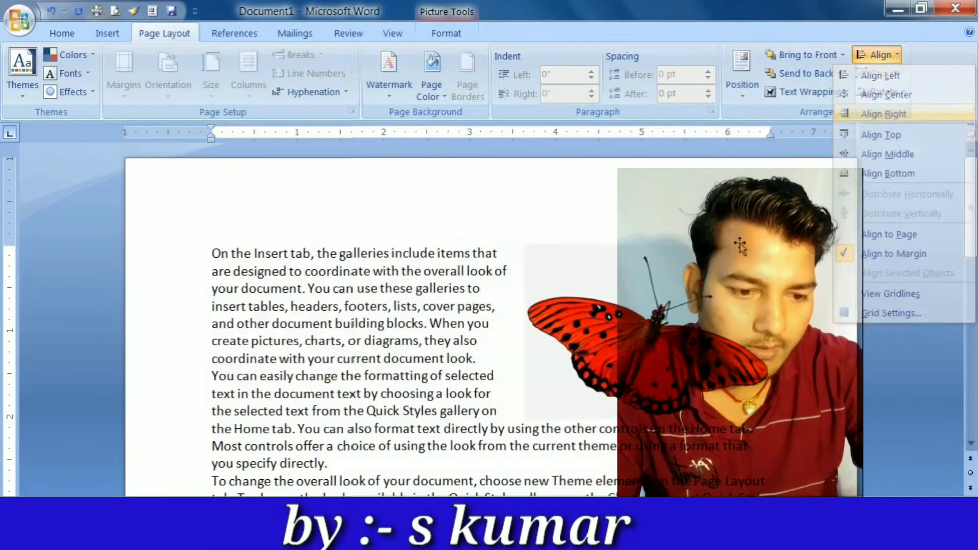
- Align the butterfly picture vertically to the top margin, and change it to Align Middle
{"action": "left_click", "coordinate": [874, 61]}
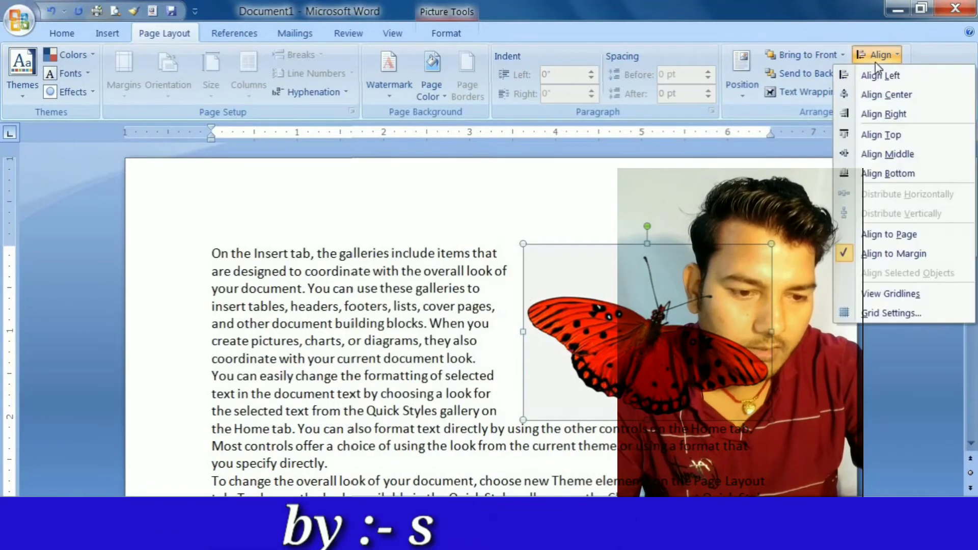
{"action": "left_click", "coordinate": [877, 137]}
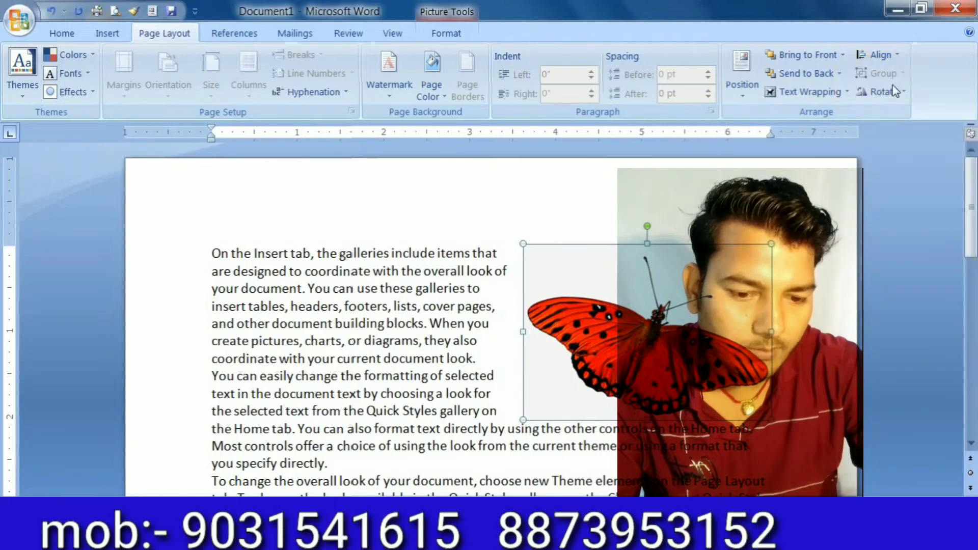
{"action": "left_click", "coordinate": [888, 52]}
{"action": "left_click", "coordinate": [896, 154]}
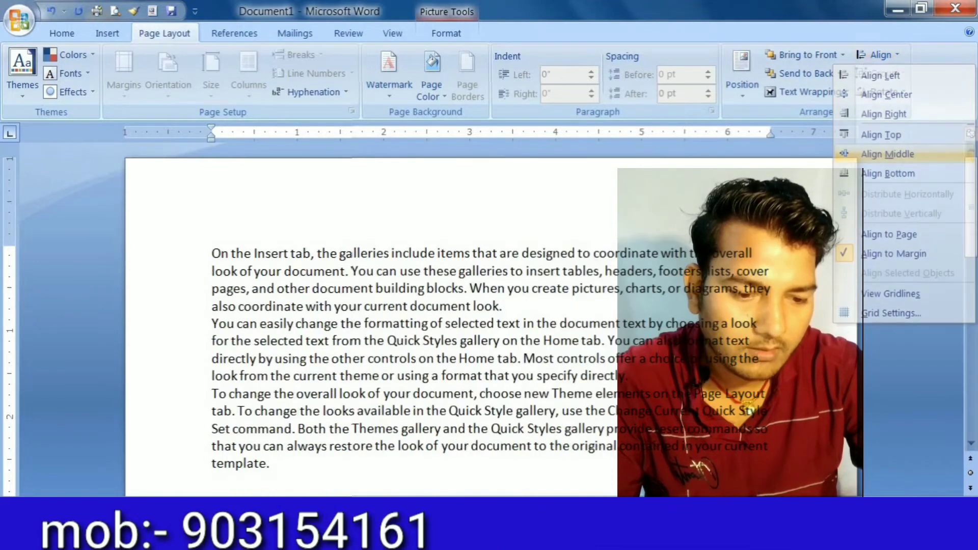
- Align the butterfly picture vertically to the bottom margin with Align Bottom
{"action": "scroll", "coordinate": [489, 316], "scroll_direction": "down", "scroll_amount": 9}
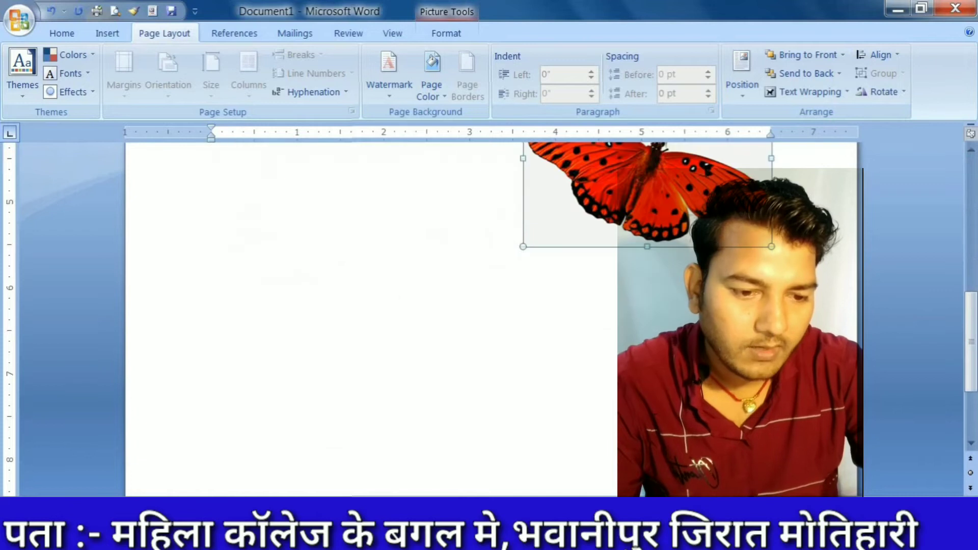
{"action": "scroll", "coordinate": [489, 316], "scroll_direction": "down", "scroll_amount": 2}
{"action": "scroll", "coordinate": [489, 316], "scroll_direction": "up", "scroll_amount": 5}
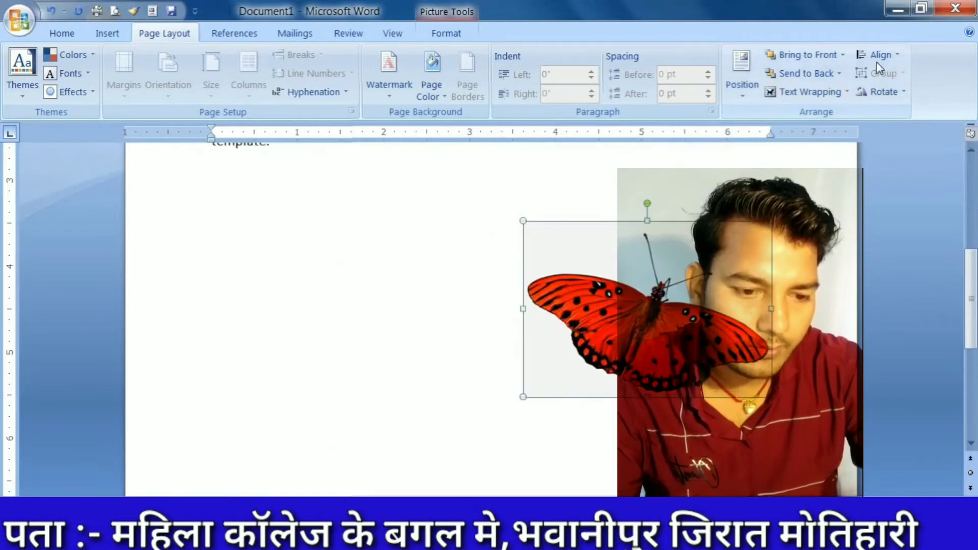
{"action": "left_click", "coordinate": [878, 55]}
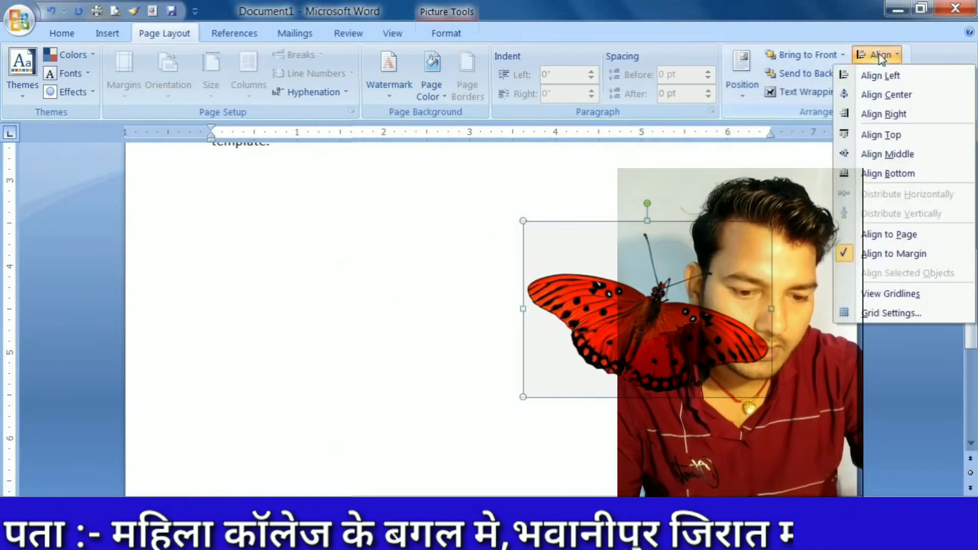
{"action": "left_click", "coordinate": [892, 180]}
{"action": "scroll", "coordinate": [649, 328], "scroll_direction": "down", "scroll_amount": 6}
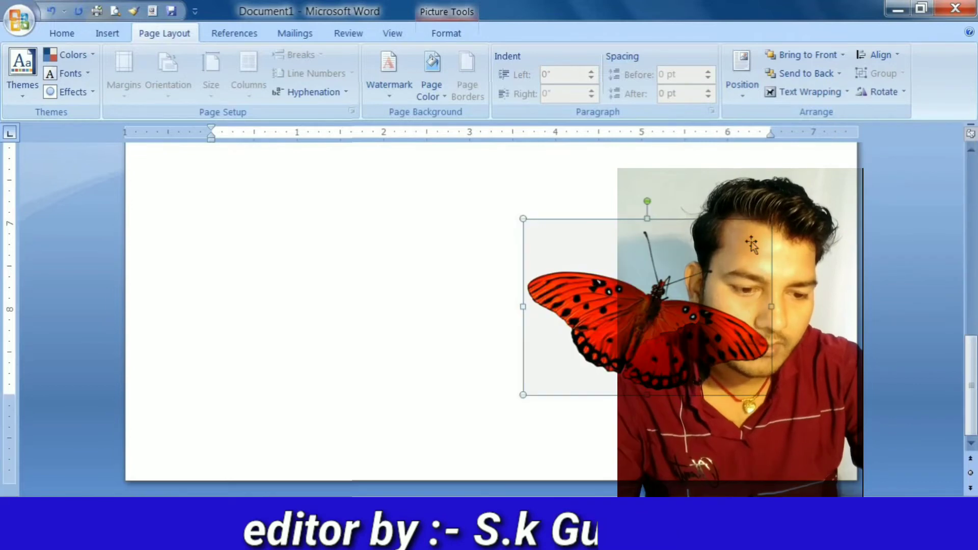
- Display the gridlines on the page, and open the Drawing Grid settings and close them without changes
{"action": "left_click", "coordinate": [877, 55]}
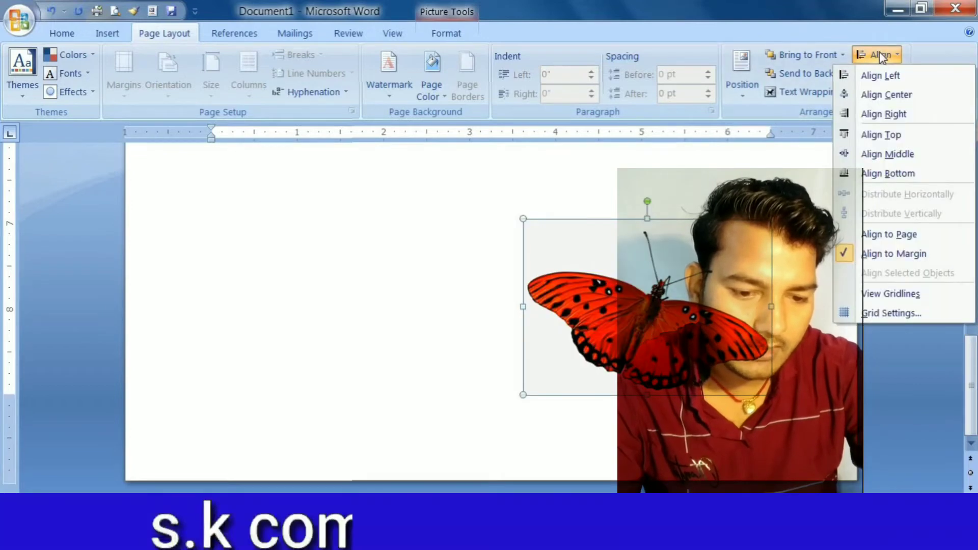
{"action": "left_click", "coordinate": [899, 294]}
{"action": "scroll", "coordinate": [549, 255], "scroll_direction": "up", "scroll_amount": 20}
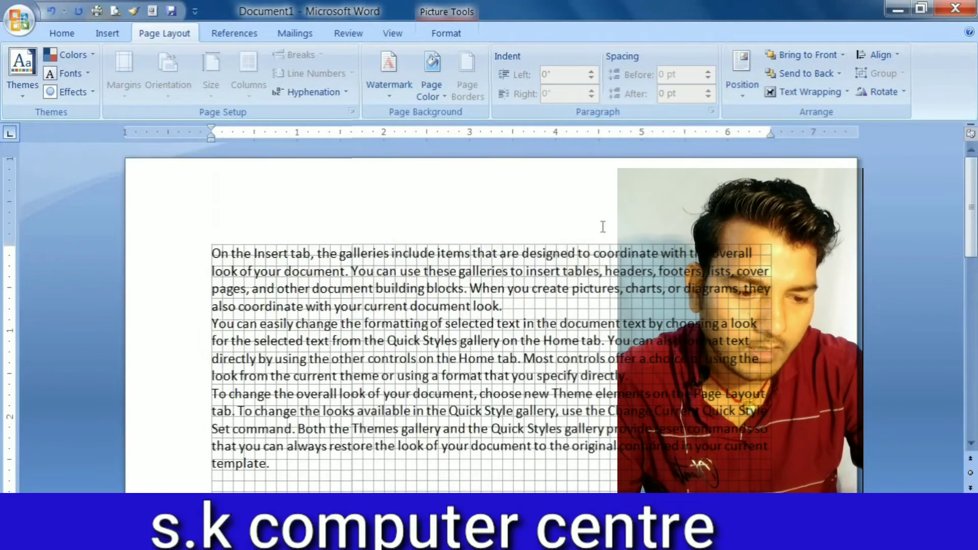
{"action": "left_click", "coordinate": [882, 54]}
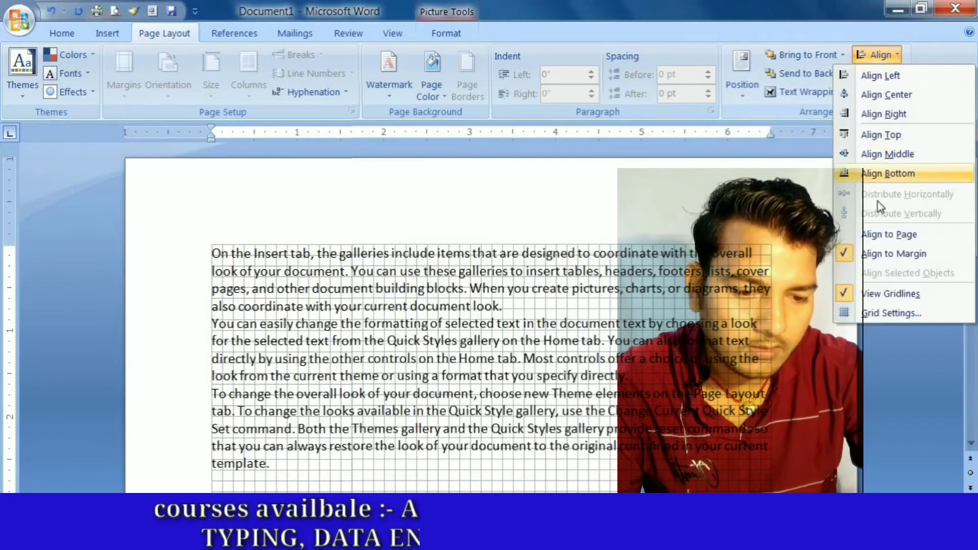
{"action": "left_click", "coordinate": [865, 313]}
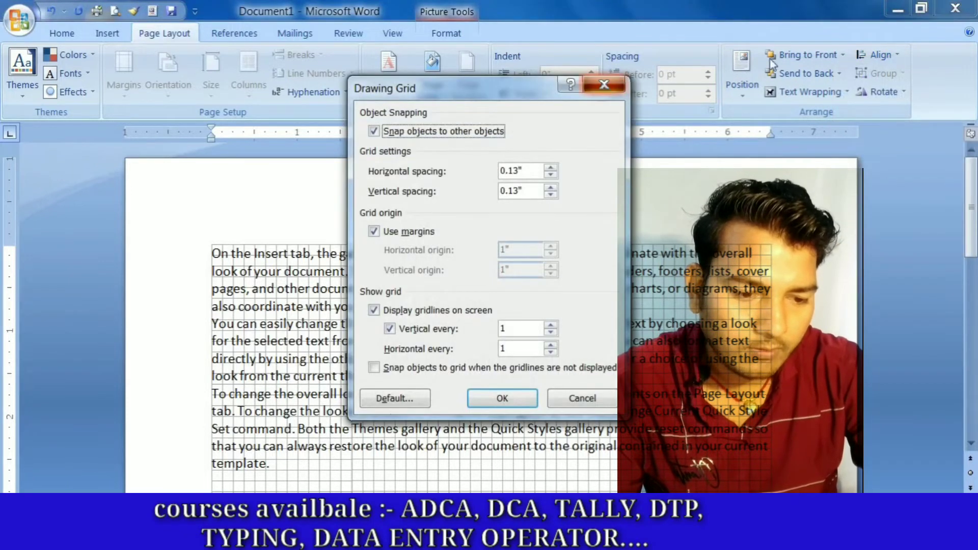
{"action": "left_click", "coordinate": [615, 86]}
- Hide the gridlines and place the cursor in the first paragraph, deselecting the picture
{"action": "left_click", "coordinate": [874, 55]}
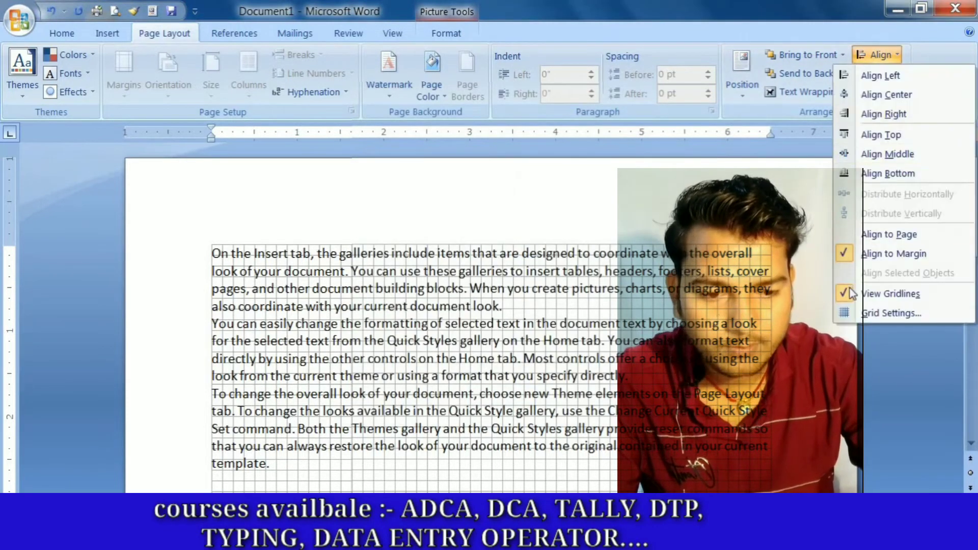
{"action": "left_click", "coordinate": [886, 294]}
{"action": "left_click", "coordinate": [495, 307]}
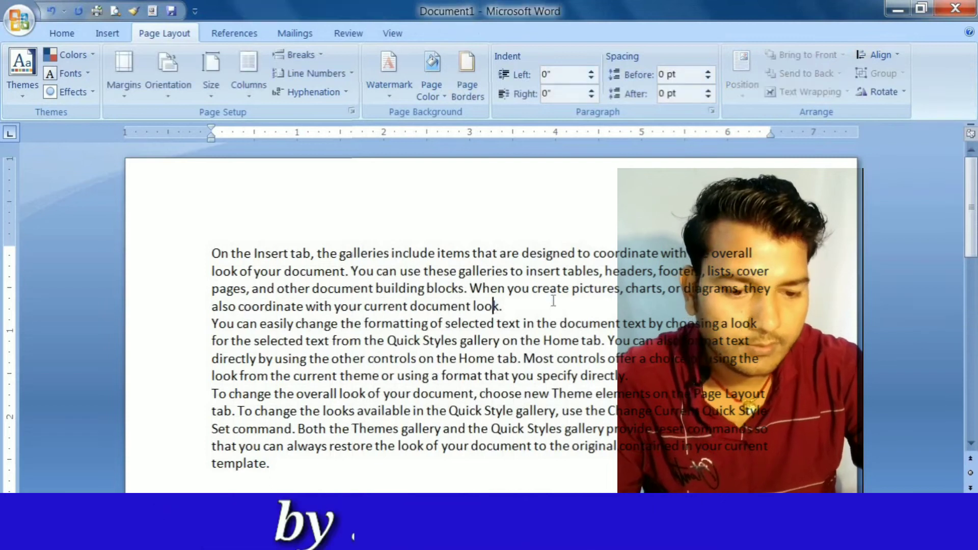
{"action": "left_click", "coordinate": [872, 54]}
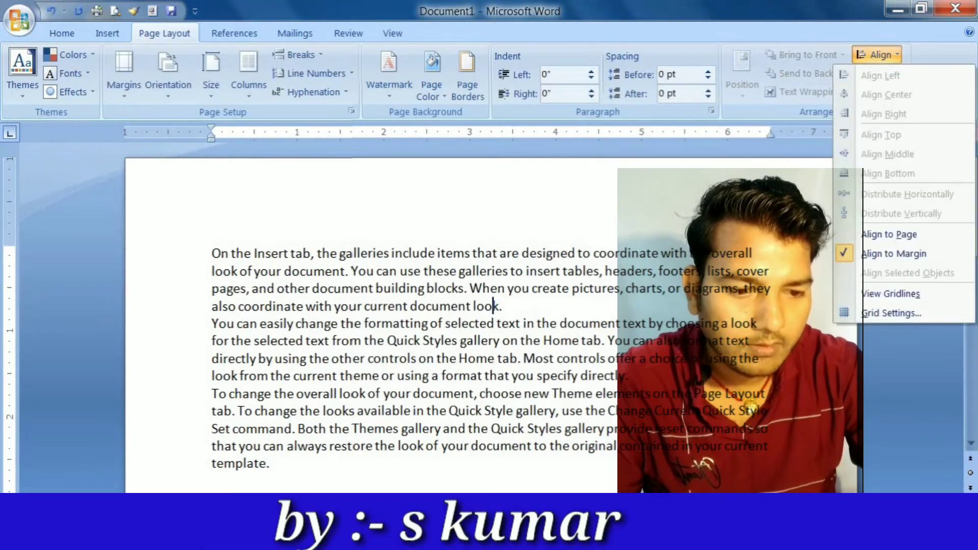
{"action": "left_click", "coordinate": [753, 305]}
- Select the butterfly picture at the page bottom and align it to the left and top margins
{"action": "scroll", "coordinate": [753, 306], "scroll_direction": "down", "scroll_amount": 3}
{"action": "scroll", "coordinate": [489, 306], "scroll_direction": "down", "scroll_amount": 8}
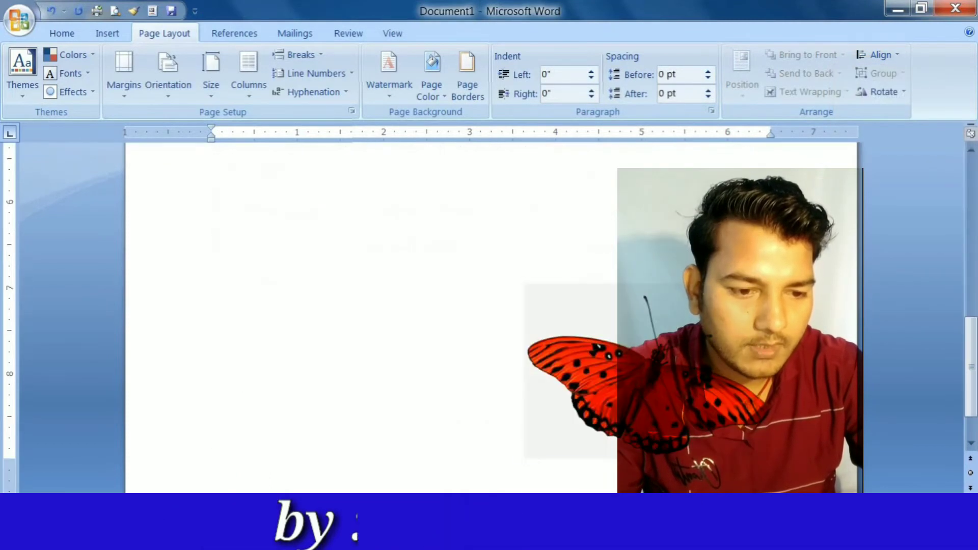
{"action": "left_click", "coordinate": [576, 377]}
{"action": "left_click", "coordinate": [876, 55]}
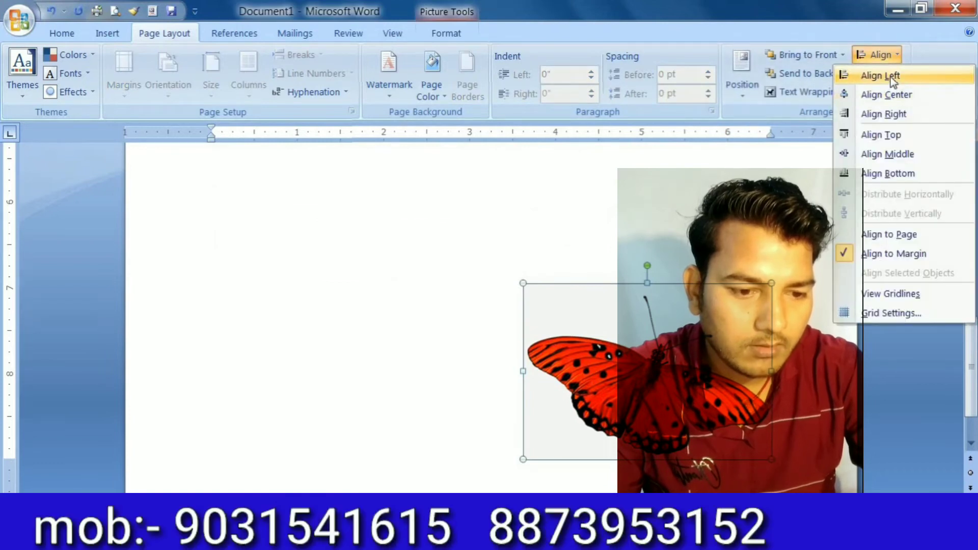
{"action": "left_click", "coordinate": [890, 77]}
{"action": "left_click", "coordinate": [886, 55]}
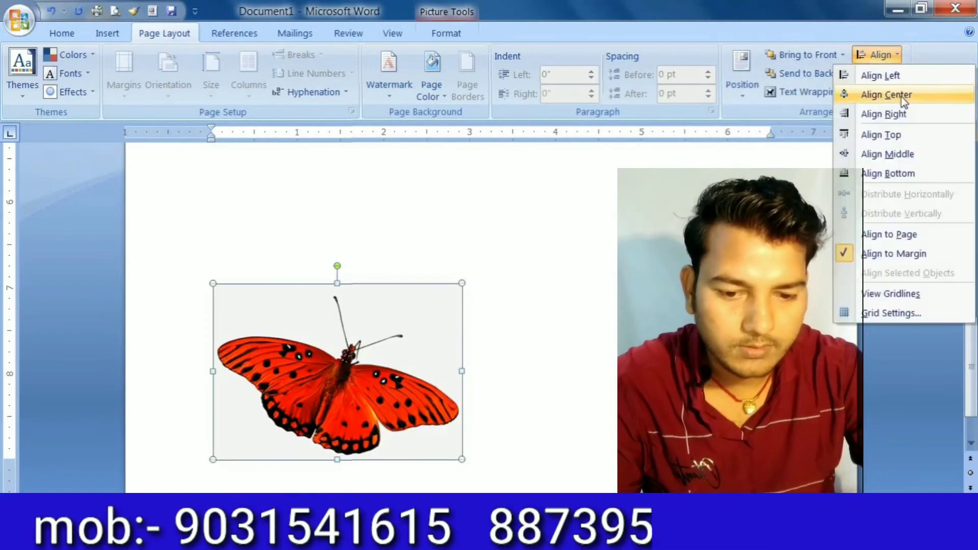
{"action": "left_click", "coordinate": [900, 136]}
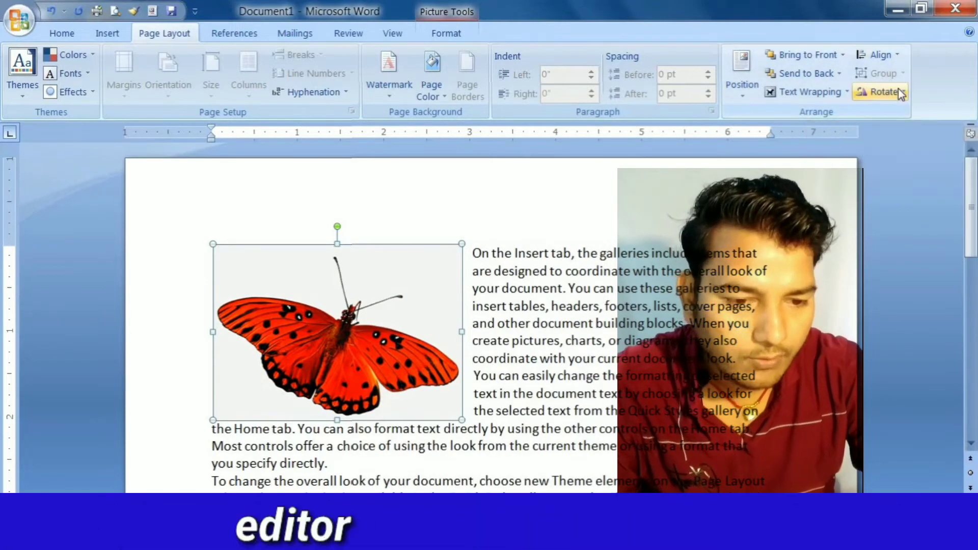
- Try Flip Vertical and Flip Horizontal on the butterfly picture, returning it to its original orientation each time
{"action": "left_click", "coordinate": [900, 93]}
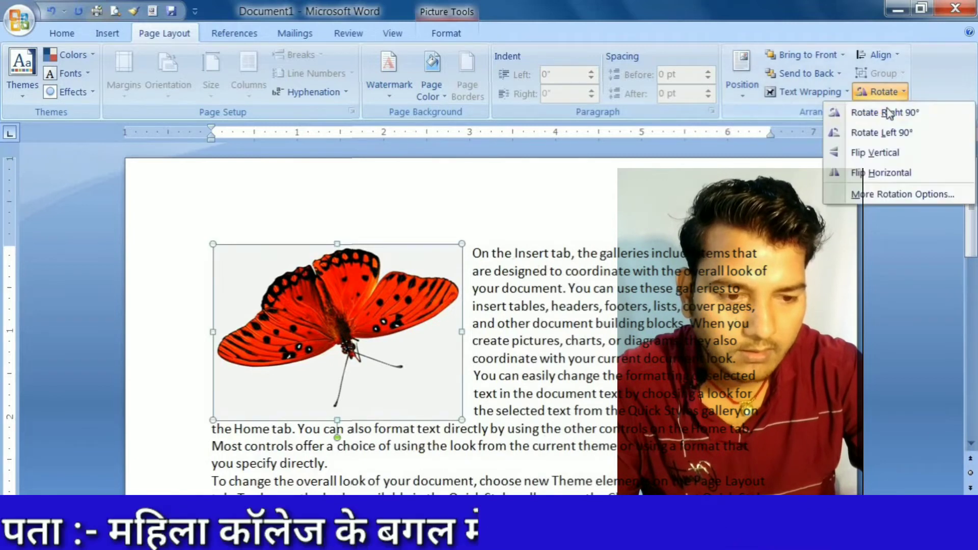
{"action": "left_click", "coordinate": [883, 151]}
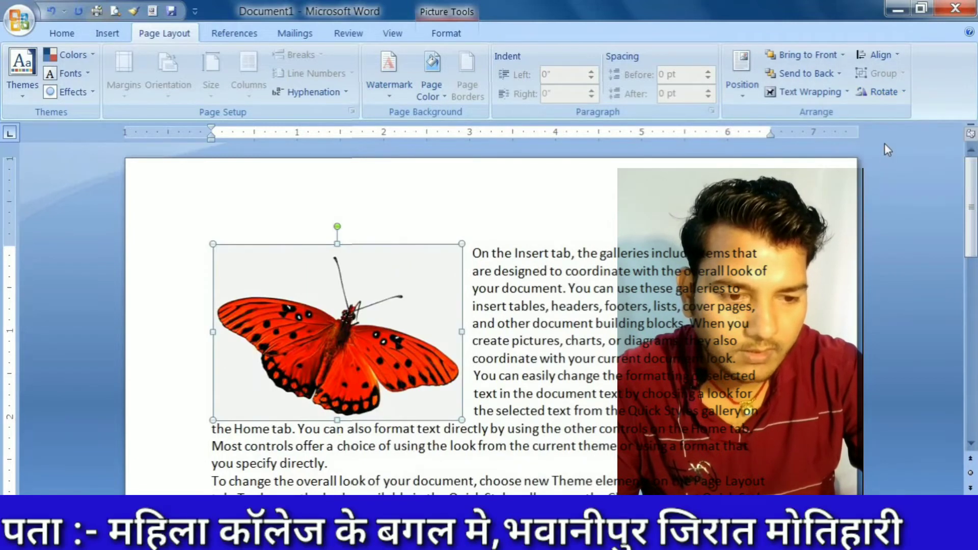
{"action": "left_click", "coordinate": [884, 91]}
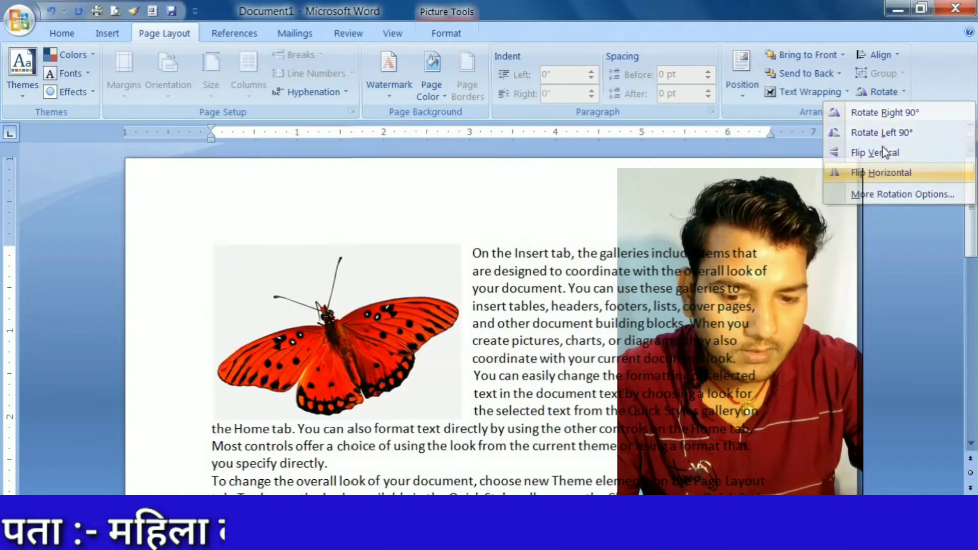
{"action": "left_click", "coordinate": [880, 94]}
{"action": "left_click", "coordinate": [880, 94]}
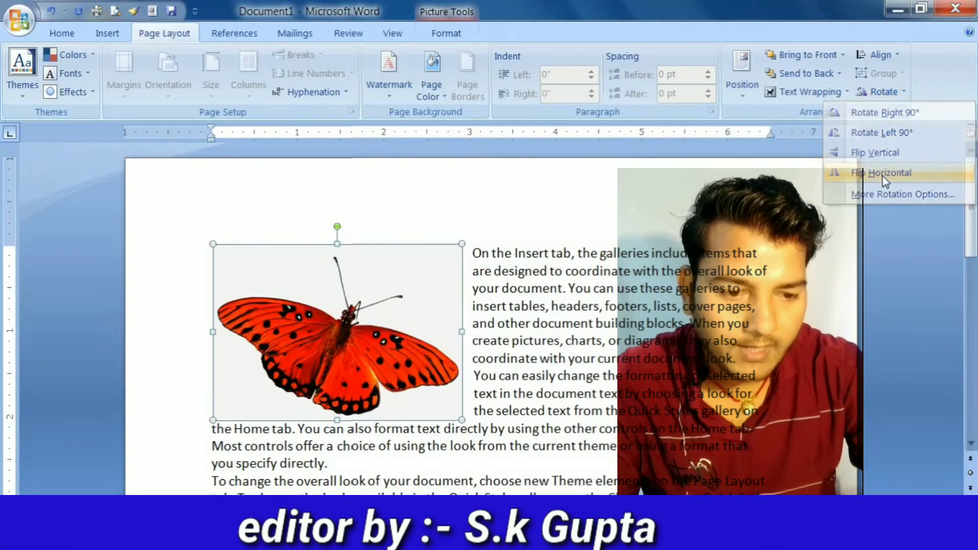
{"action": "left_click", "coordinate": [885, 174]}
- Delete the butterfly picture and the sample paragraphs to leave a blank page
{"action": "left_click", "coordinate": [871, 90]}
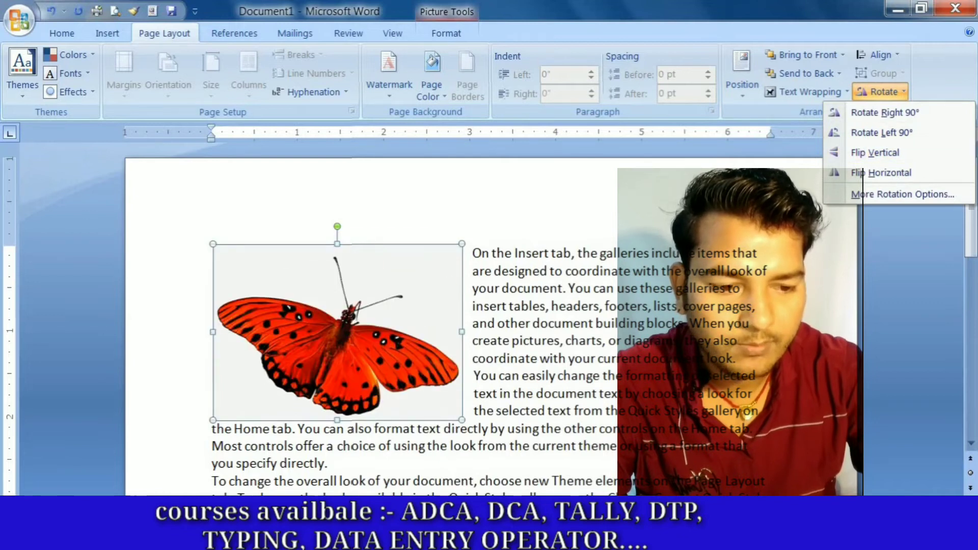
{"action": "left_click", "coordinate": [783, 133]}
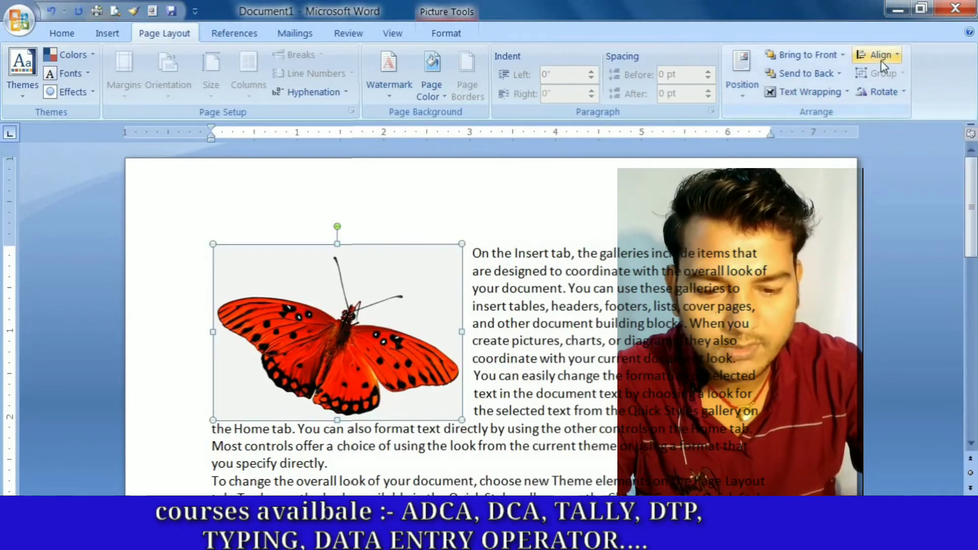
{"action": "left_click", "coordinate": [889, 90]}
{"action": "left_click", "coordinate": [393, 301]}
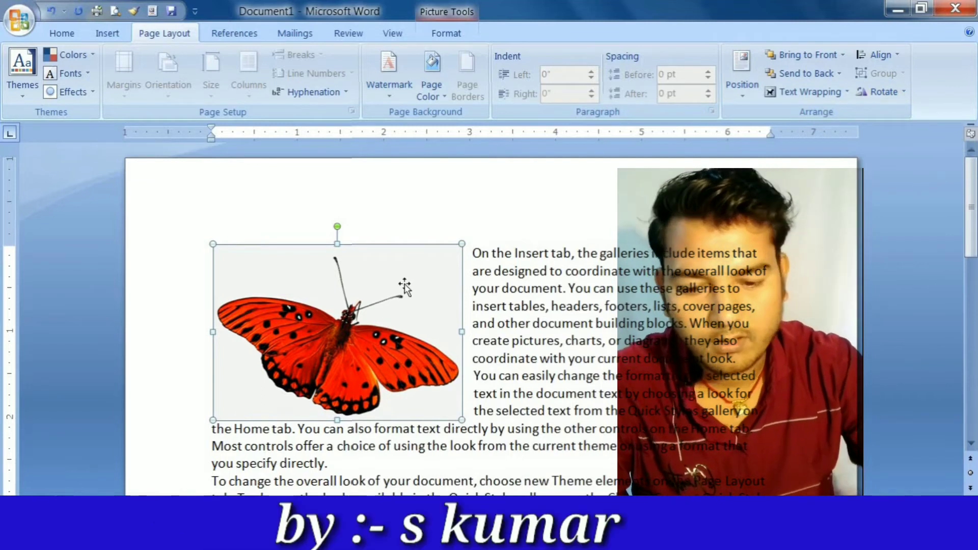
{"action": "key", "text": "Delete"}
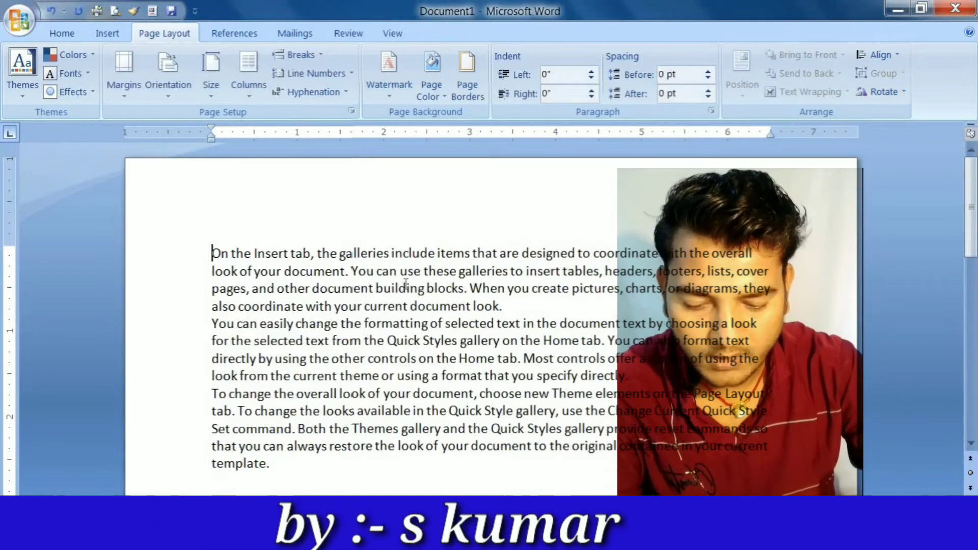
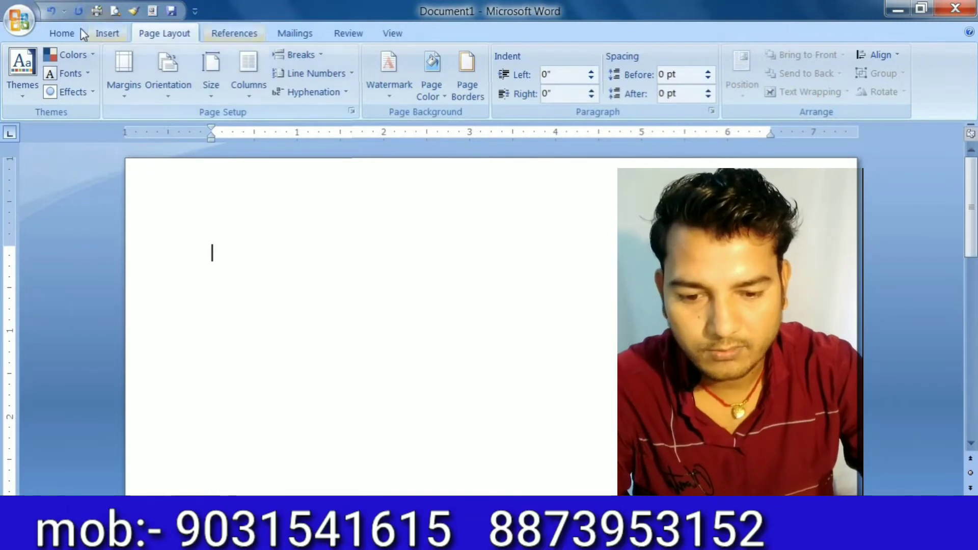
- Start inserting a picture from file and browse to the mangal pailax folder inside old pik
{"action": "left_click", "coordinate": [105, 33]}
{"action": "left_click", "coordinate": [181, 76]}
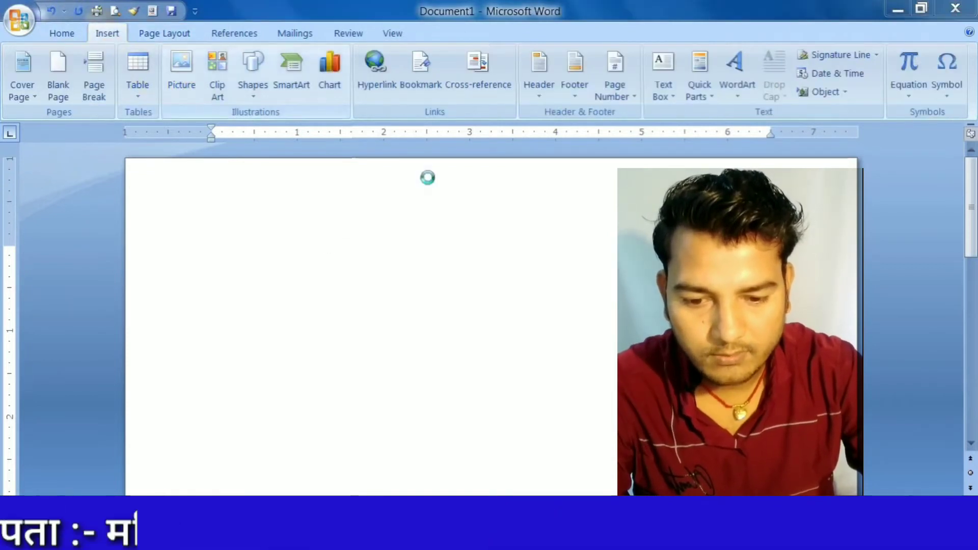
{"action": "left_click", "coordinate": [441, 291]}
{"action": "scroll", "coordinate": [453, 295], "scroll_direction": "down", "scroll_amount": 10}
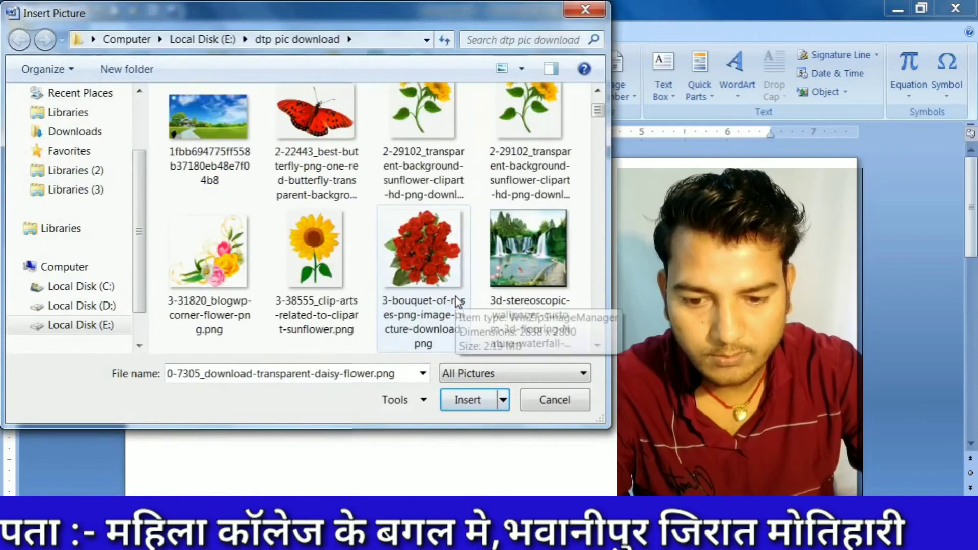
{"action": "scroll", "coordinate": [455, 296], "scroll_direction": "down", "scroll_amount": 2}
{"action": "scroll", "coordinate": [455, 296], "scroll_direction": "up", "scroll_amount": 10}
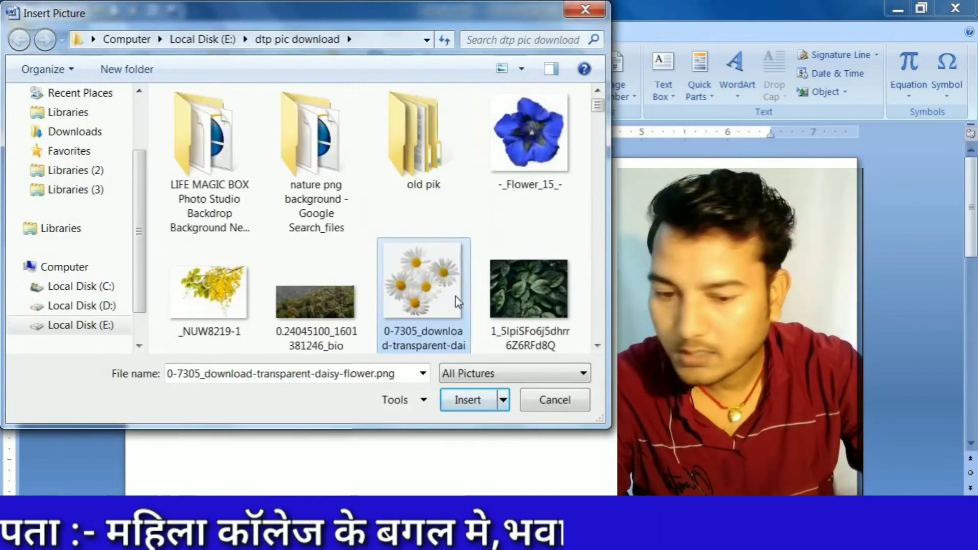
{"action": "double_click", "coordinate": [414, 166]}
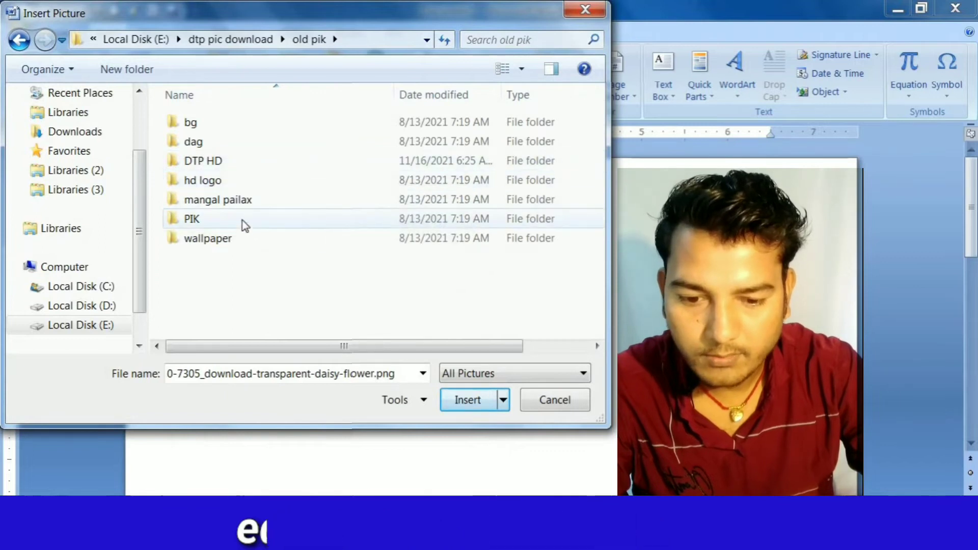
{"action": "double_click", "coordinate": [270, 205]}
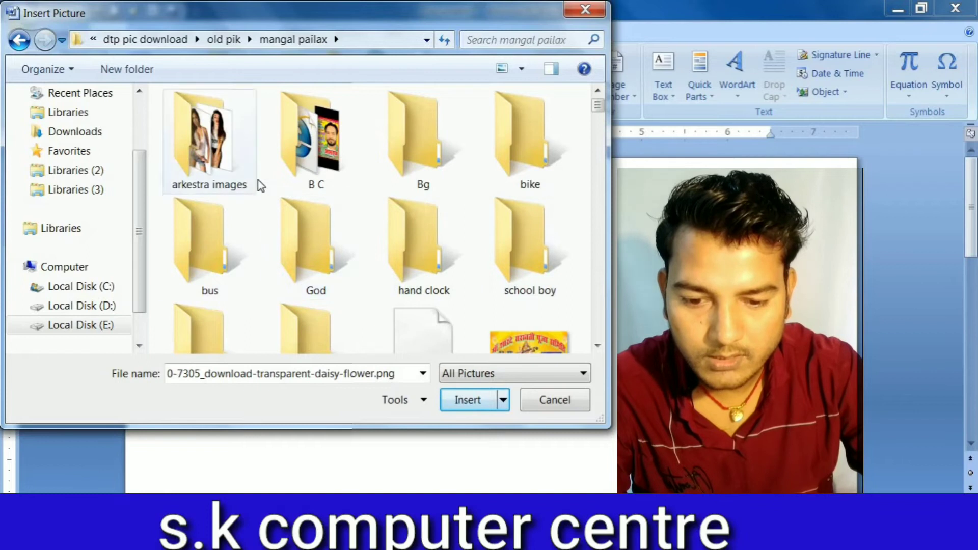
- Insert the DFF picture from the students folder onto the blank page
{"action": "scroll", "coordinate": [524, 216], "scroll_direction": "down", "scroll_amount": 3}
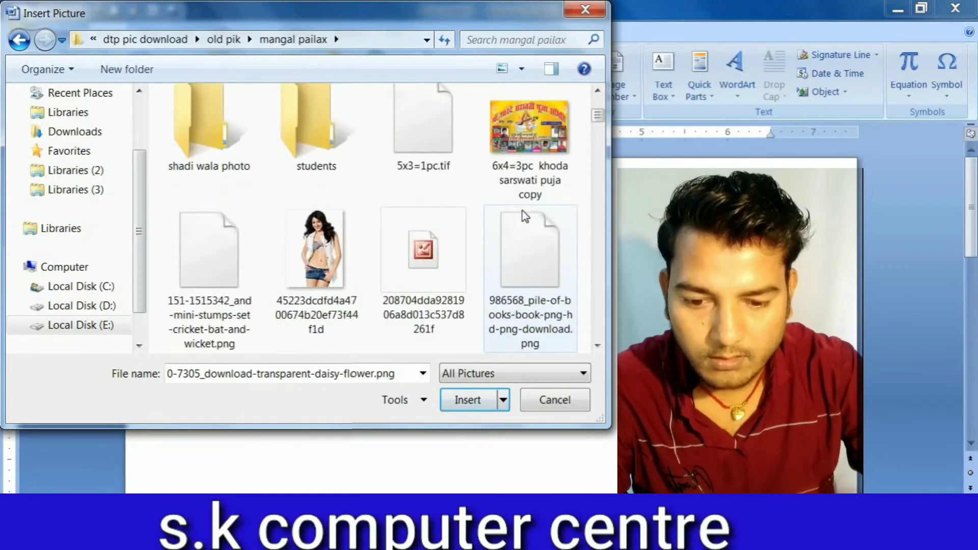
{"action": "scroll", "coordinate": [524, 215], "scroll_direction": "down", "scroll_amount": 2}
{"action": "scroll", "coordinate": [524, 216], "scroll_direction": "down", "scroll_amount": 2}
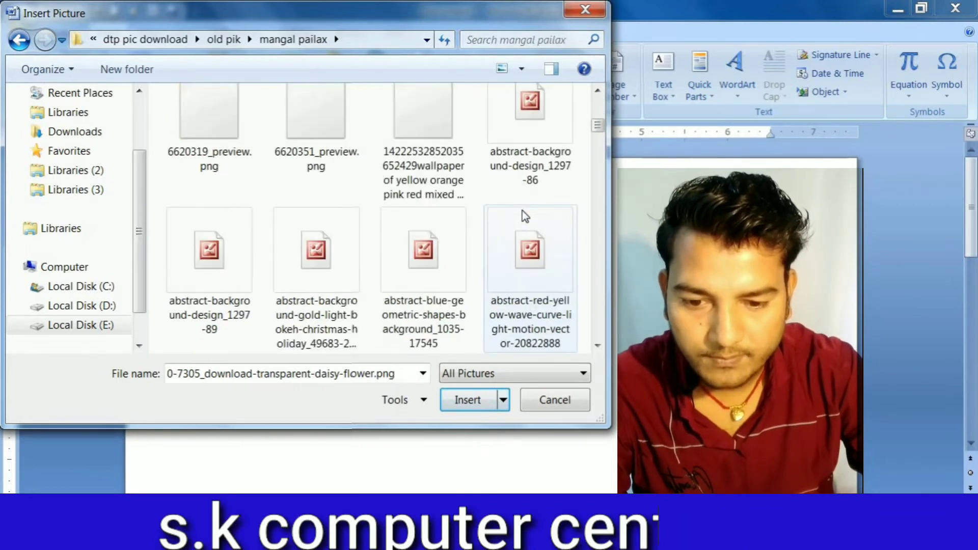
{"action": "left_click", "coordinate": [208, 139]}
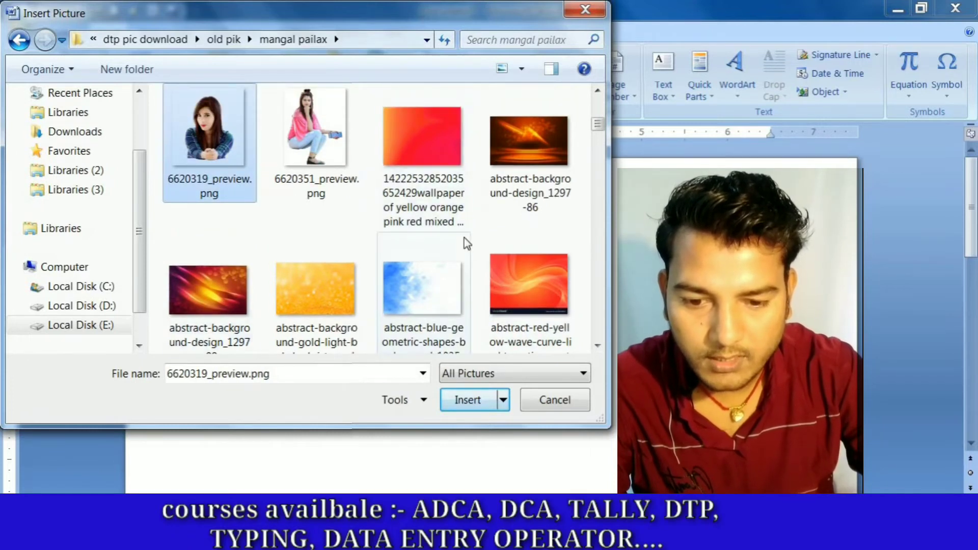
{"action": "scroll", "coordinate": [455, 251], "scroll_direction": "up", "scroll_amount": 2}
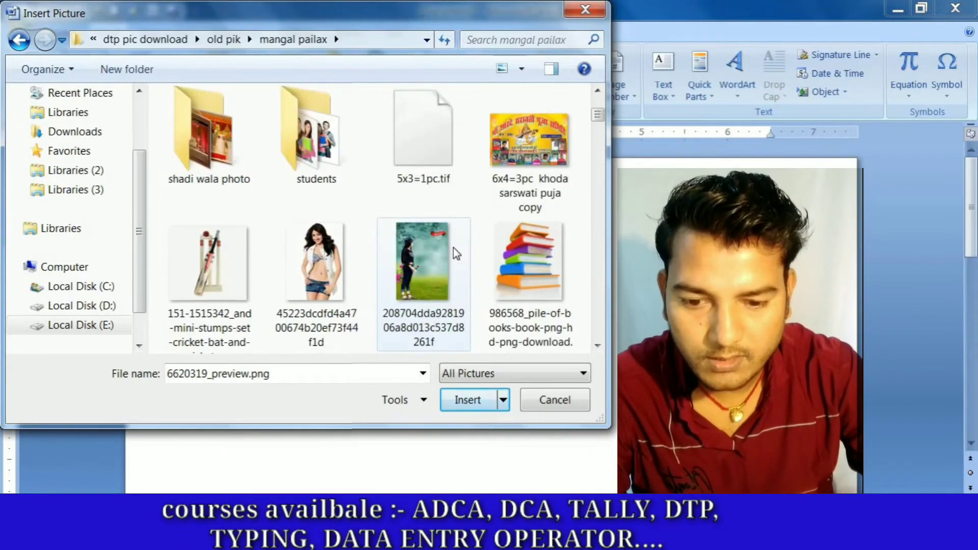
{"action": "double_click", "coordinate": [336, 156]}
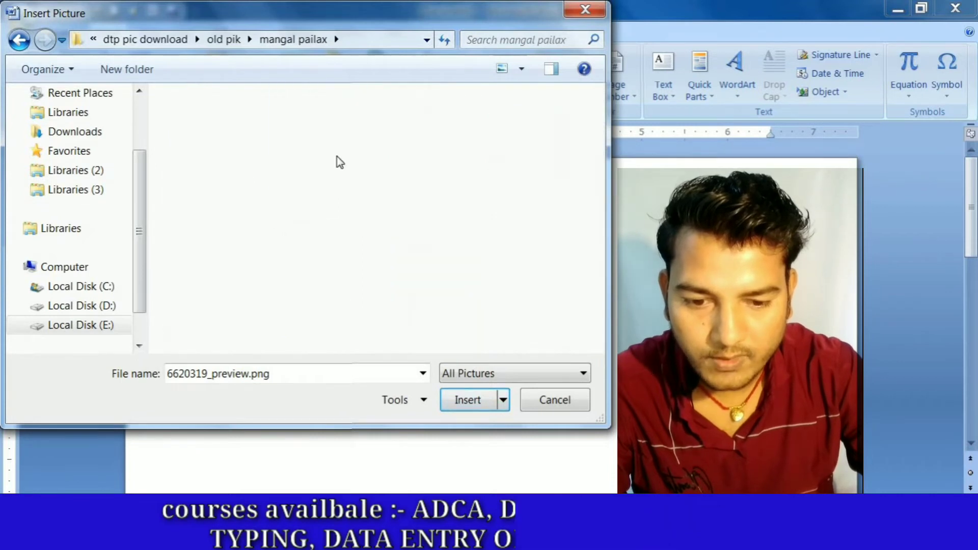
{"action": "left_click", "coordinate": [325, 162]}
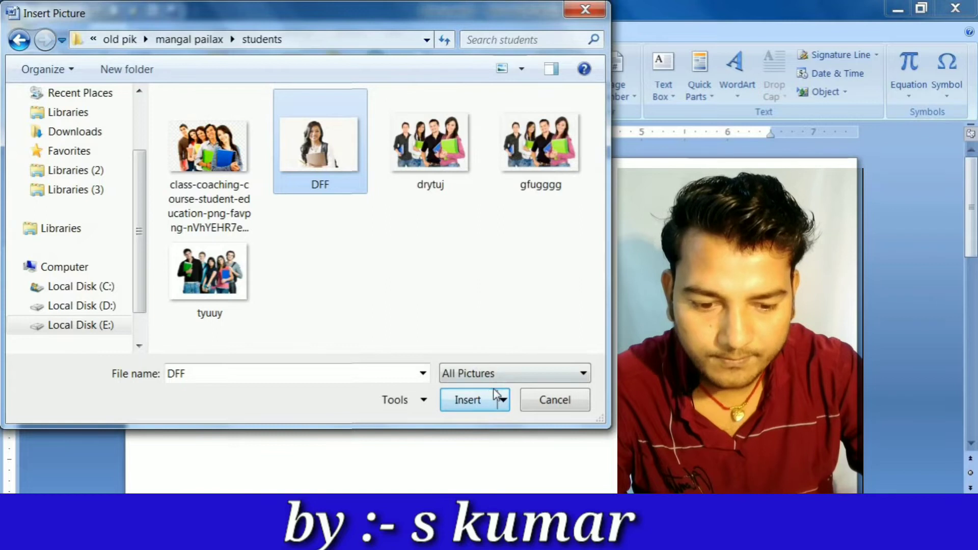
{"action": "left_click", "coordinate": [483, 400]}
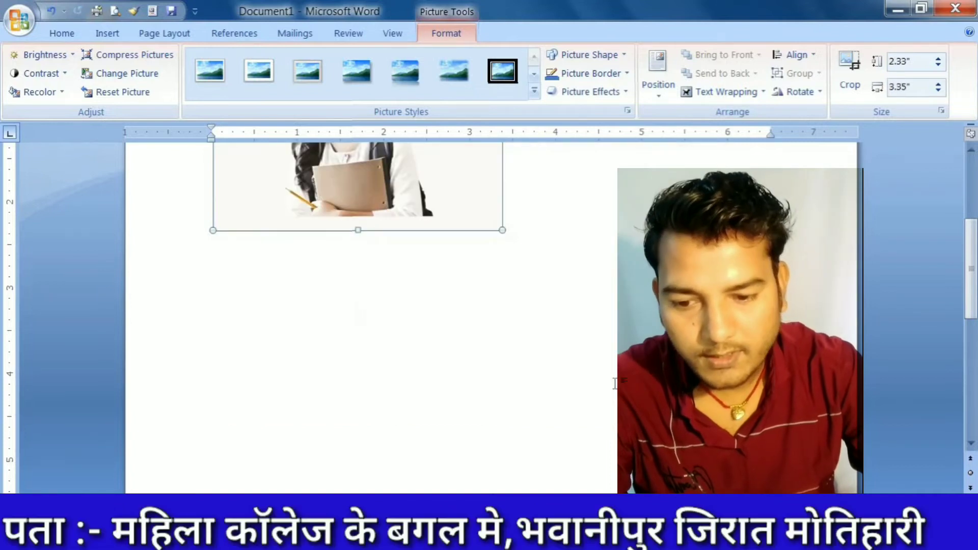
{"action": "scroll", "coordinate": [605, 382], "scroll_direction": "up", "scroll_amount": 5}
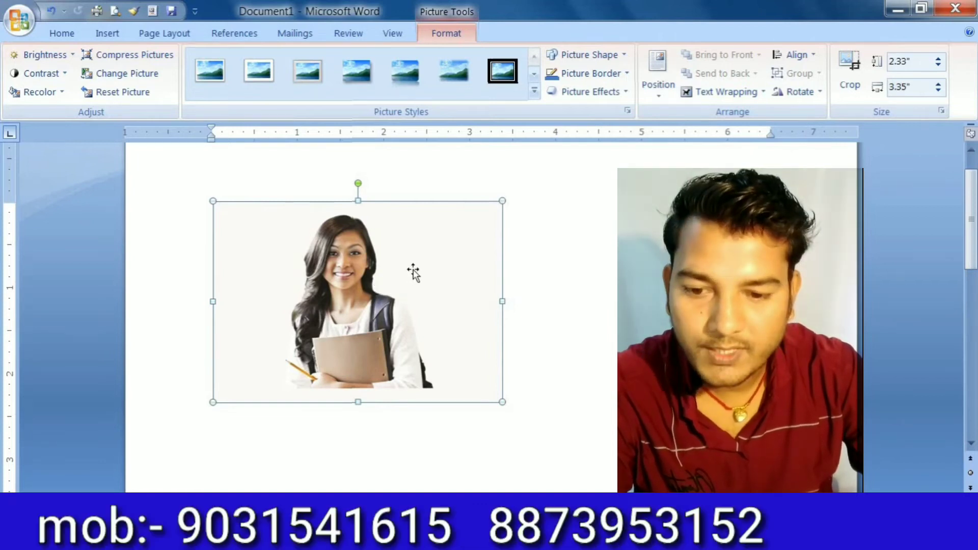
- Flip the student picture horizontally, flip it back, mirror it horizontally once more, and deselect it
{"action": "left_click", "coordinate": [184, 35]}
{"action": "left_click", "coordinate": [881, 92]}
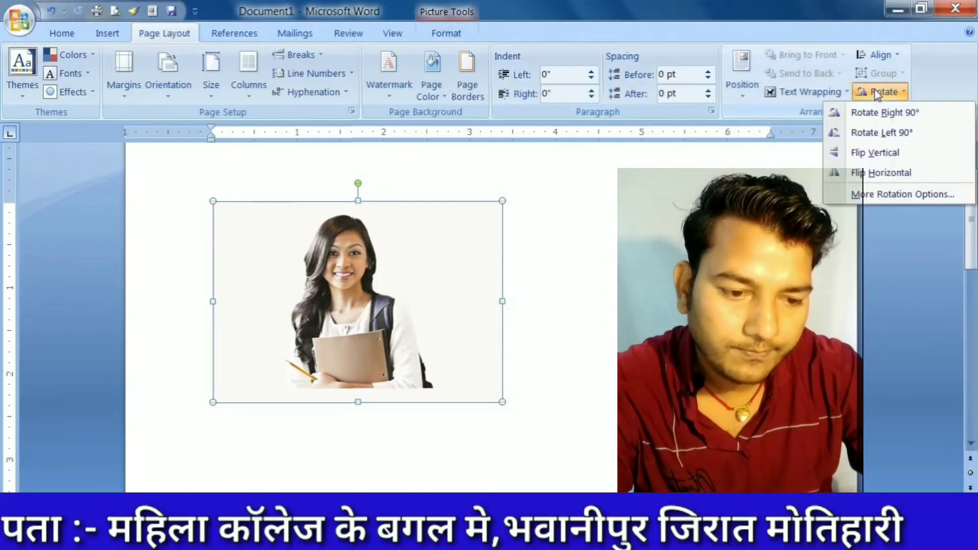
{"action": "left_click", "coordinate": [875, 116]}
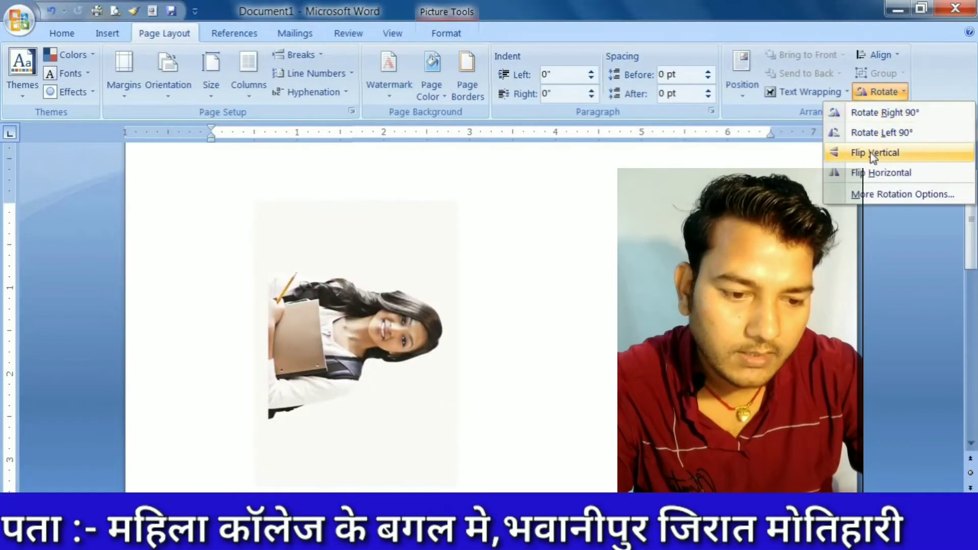
{"action": "left_click", "coordinate": [920, 169]}
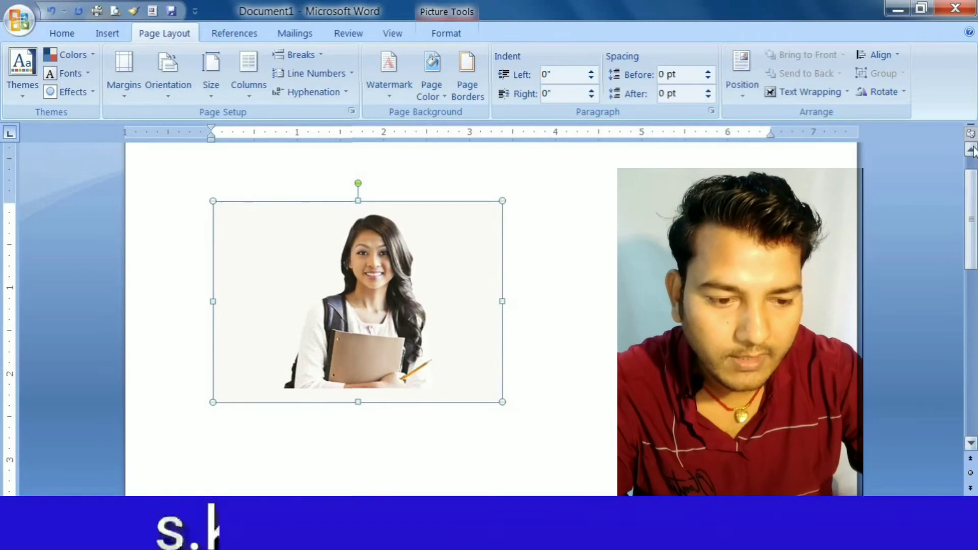
{"action": "left_click", "coordinate": [883, 93]}
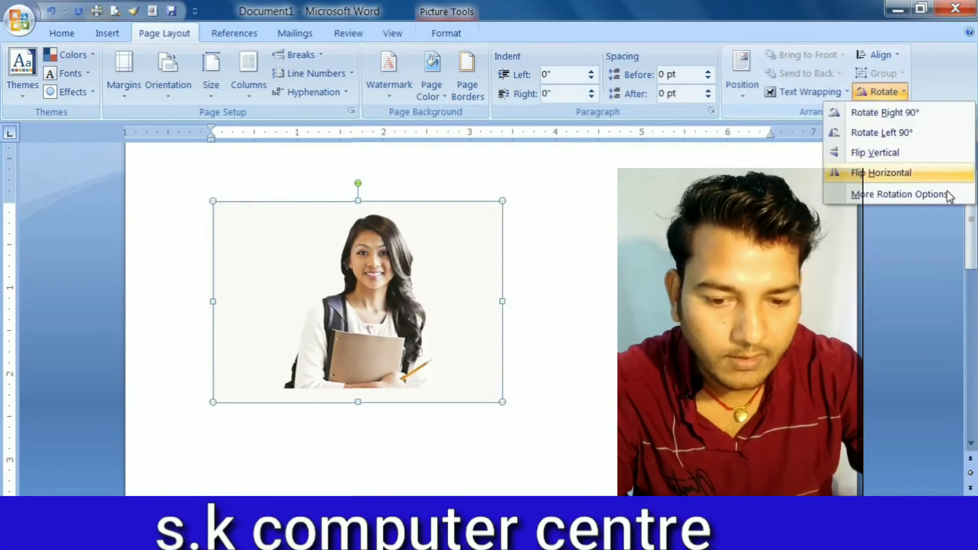
{"action": "left_click", "coordinate": [915, 179]}
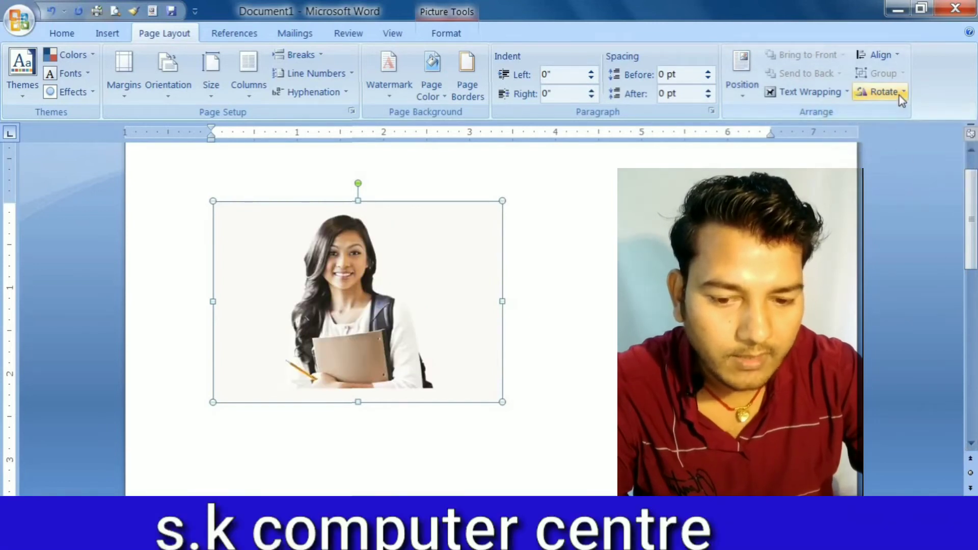
{"action": "left_click", "coordinate": [899, 96]}
{"action": "left_click", "coordinate": [924, 178]}
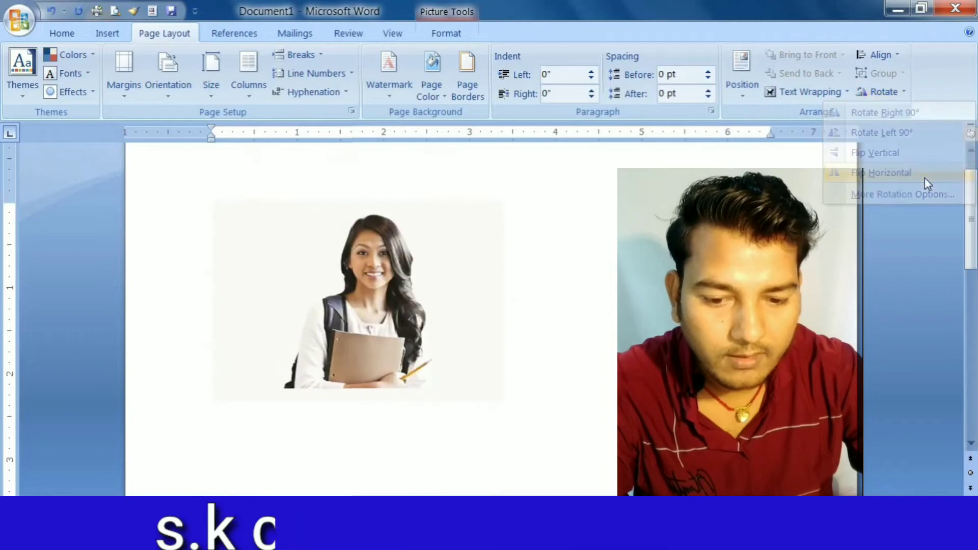
{"action": "left_click", "coordinate": [600, 260]}
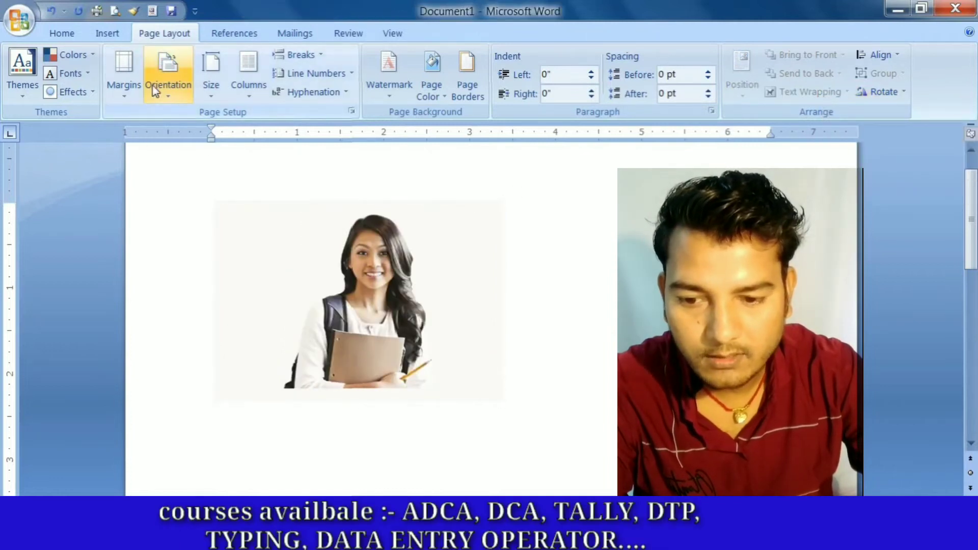
- Start inserting another picture from file and browse to the hand clock folder inside mangal pailax
{"action": "left_click", "coordinate": [107, 34]}
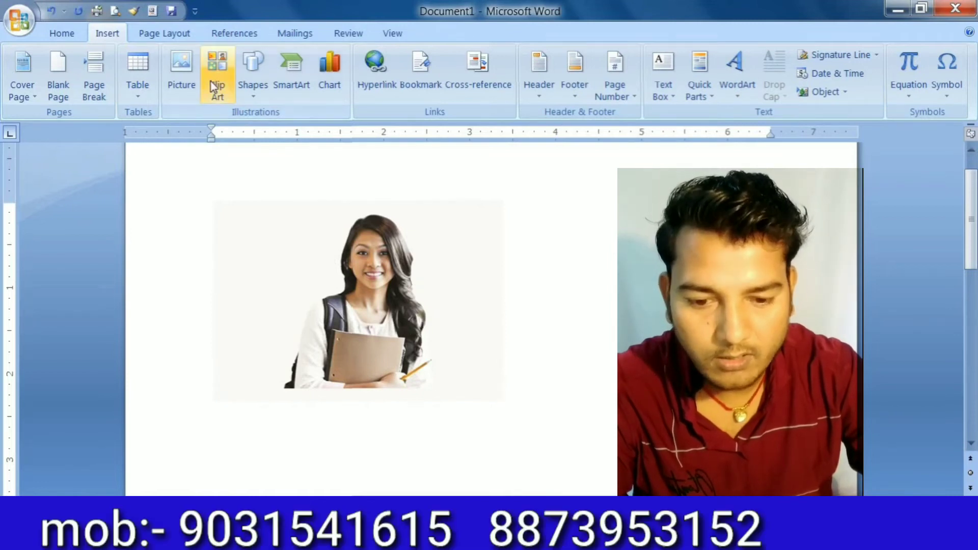
{"action": "left_click", "coordinate": [185, 82]}
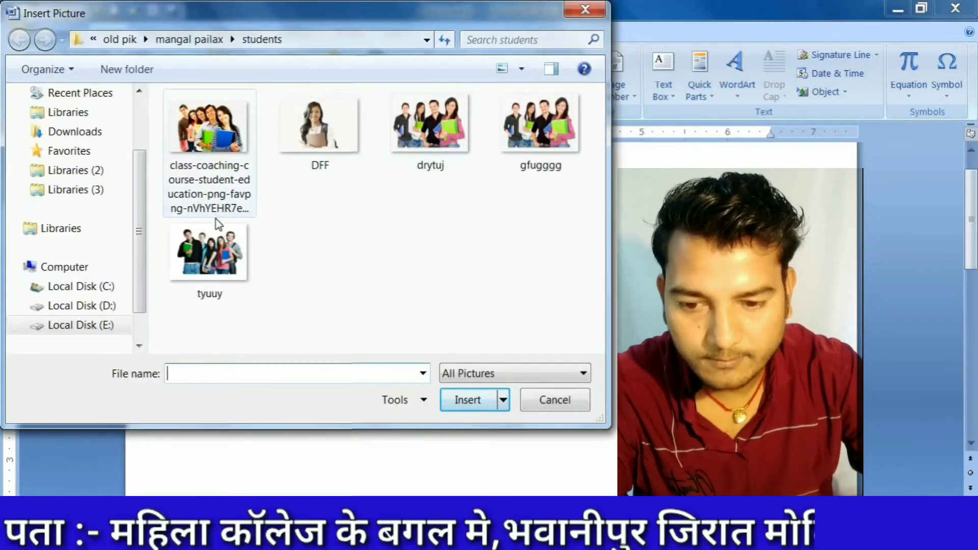
{"action": "left_click", "coordinate": [203, 40]}
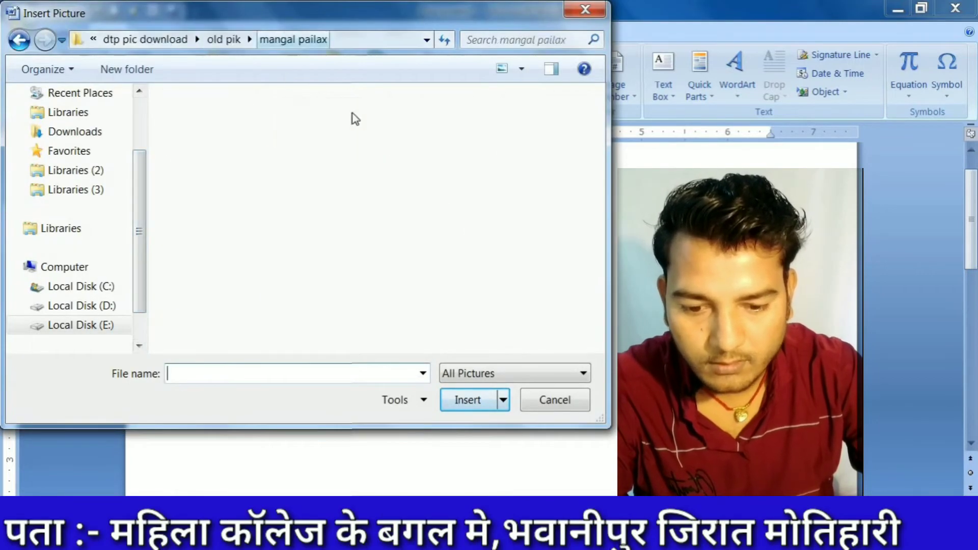
{"action": "left_click", "coordinate": [422, 278]}
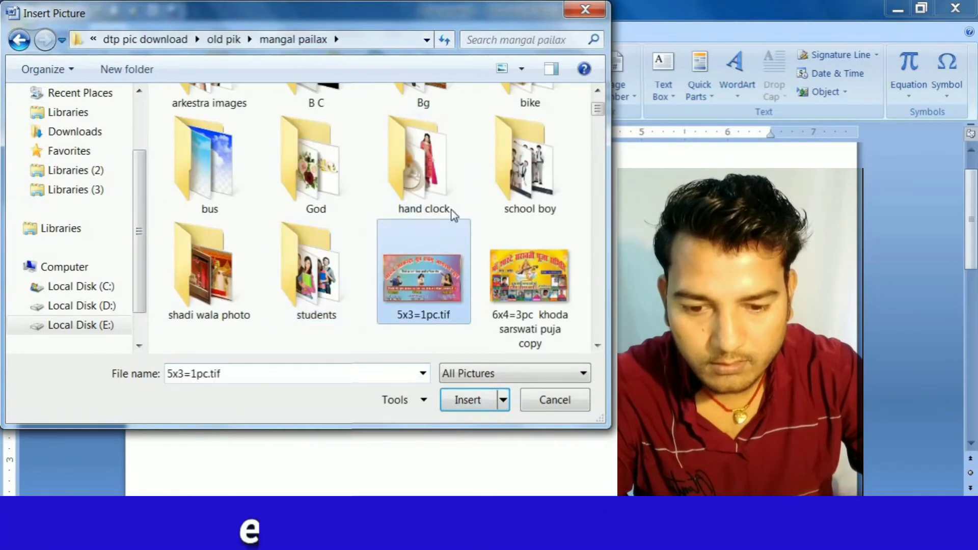
{"action": "left_click", "coordinate": [431, 189]}
{"action": "double_click", "coordinate": [431, 188]}
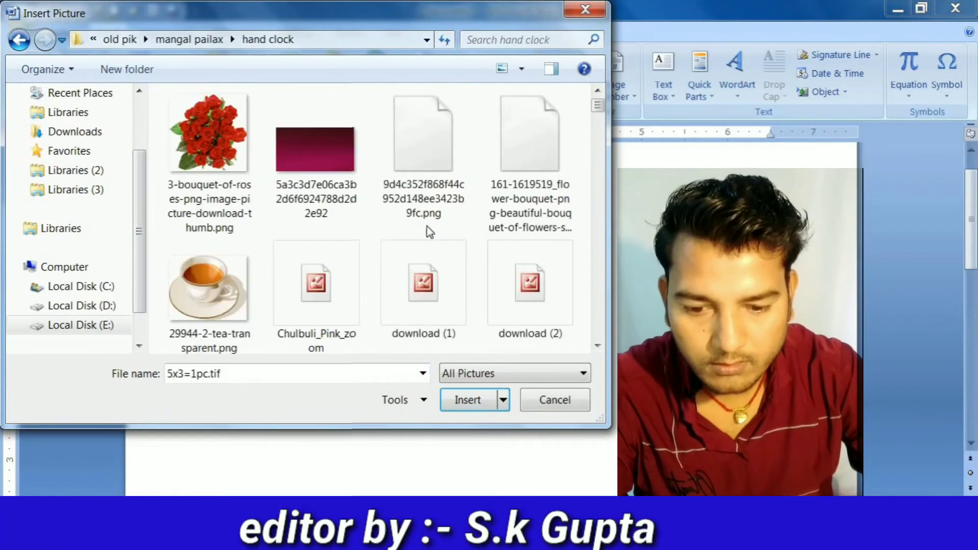
- Look through the hand clock folder and insert the Chulbuli_Pink_zoom picture beside the student picture
{"action": "left_click", "coordinate": [313, 285]}
{"action": "scroll", "coordinate": [391, 240], "scroll_direction": "down", "scroll_amount": 2}
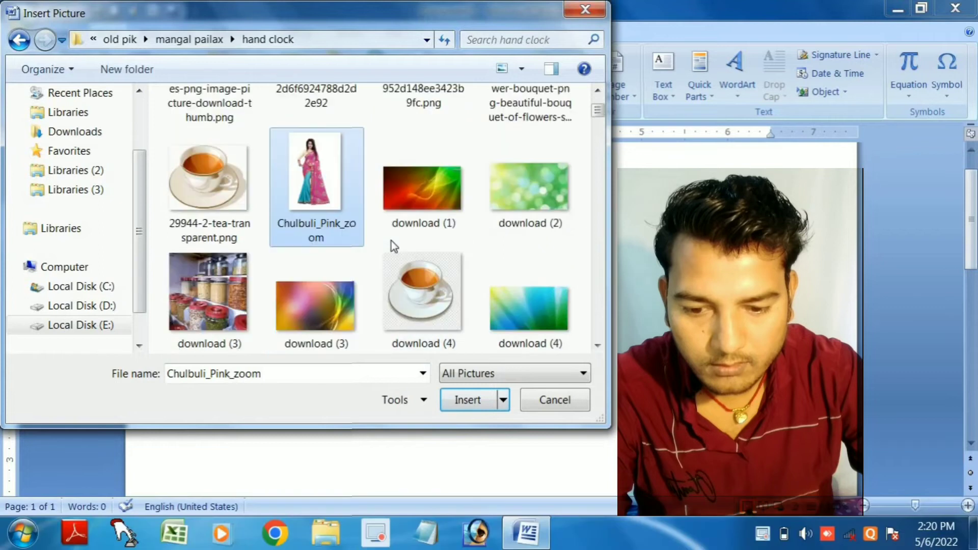
{"action": "scroll", "coordinate": [391, 240], "scroll_direction": "down", "scroll_amount": 2}
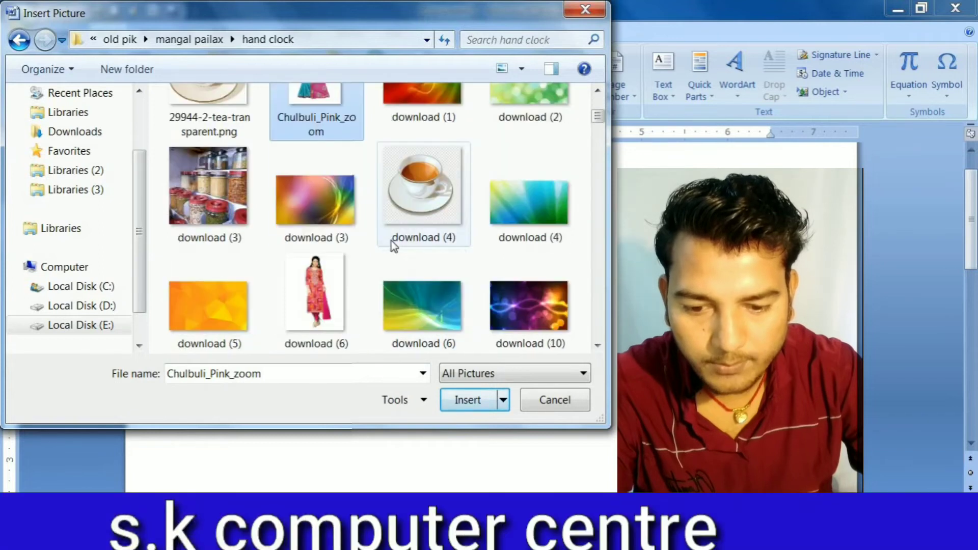
{"action": "scroll", "coordinate": [391, 241], "scroll_direction": "down", "scroll_amount": 8}
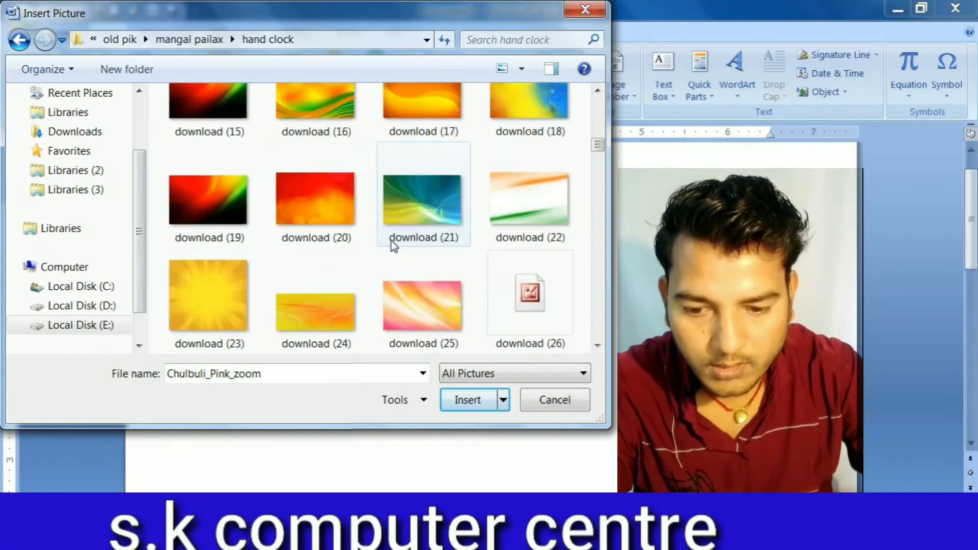
{"action": "scroll", "coordinate": [392, 246], "scroll_direction": "down", "scroll_amount": 8}
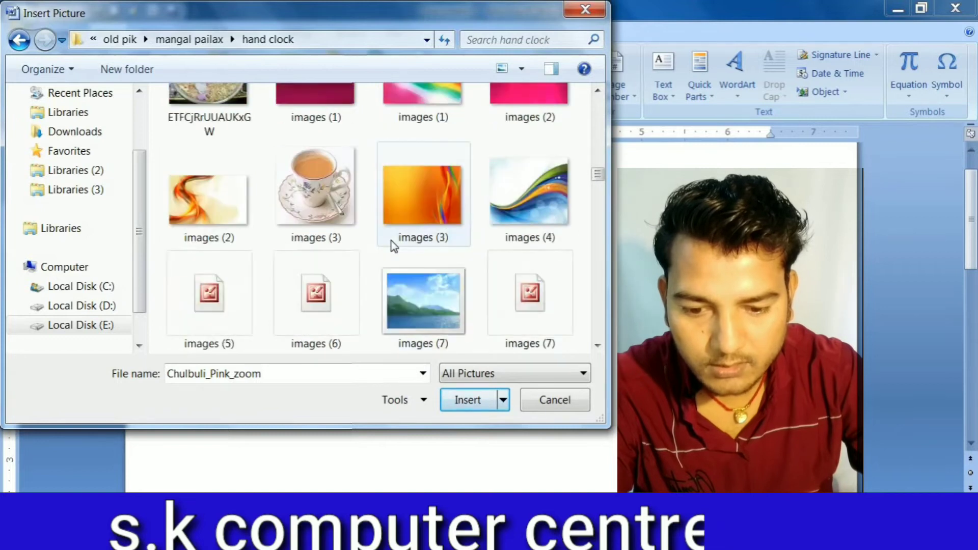
{"action": "scroll", "coordinate": [392, 246], "scroll_direction": "down", "scroll_amount": 8}
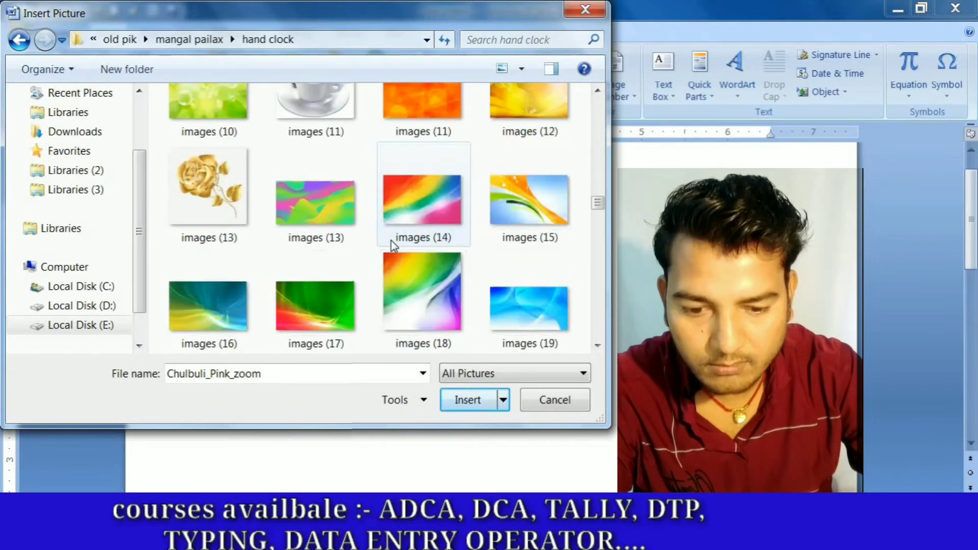
{"action": "scroll", "coordinate": [392, 246], "scroll_direction": "down", "scroll_amount": 12}
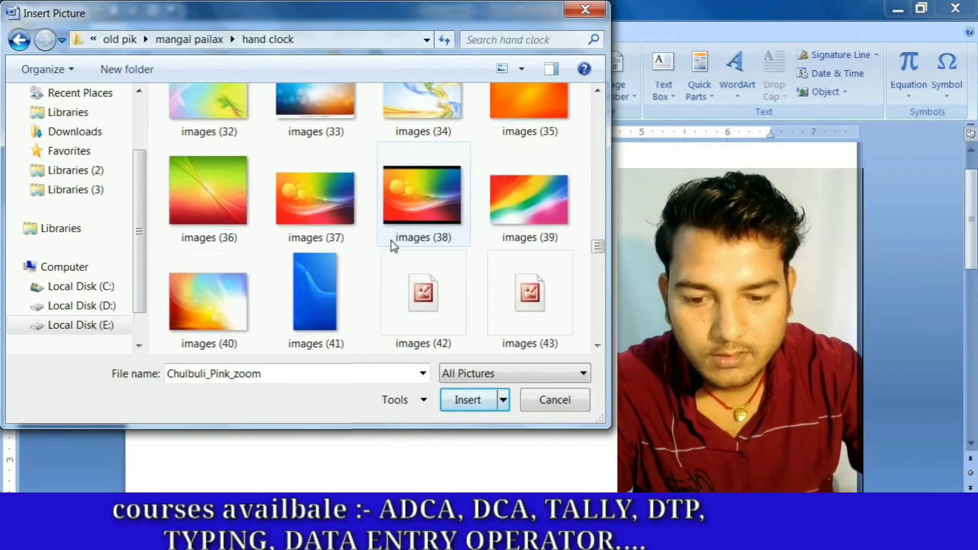
{"action": "scroll", "coordinate": [392, 246], "scroll_direction": "down", "scroll_amount": 14}
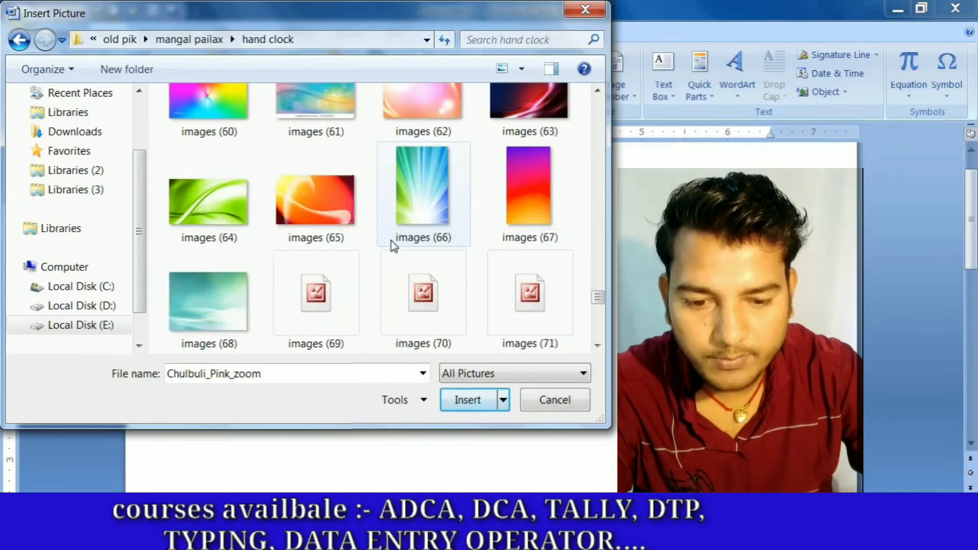
{"action": "scroll", "coordinate": [393, 246], "scroll_direction": "down", "scroll_amount": 10}
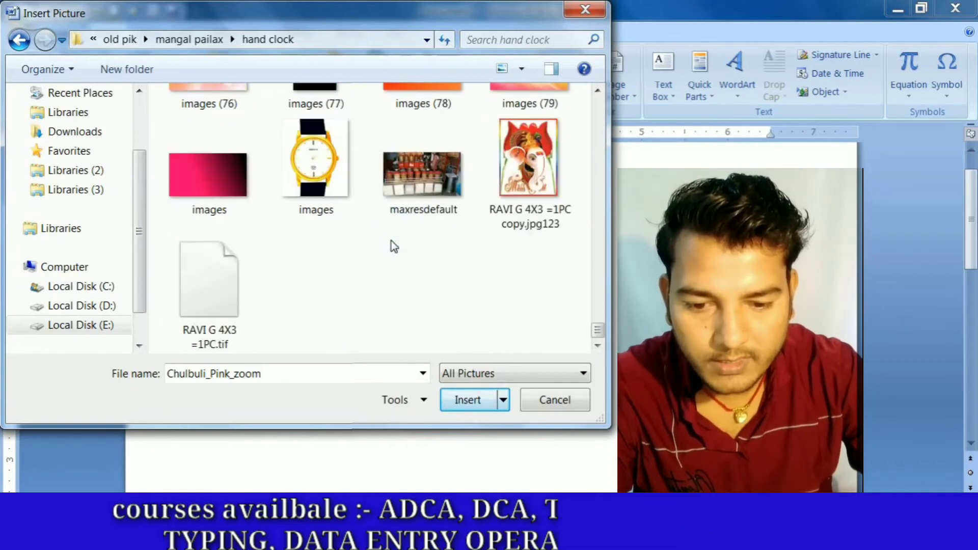
{"action": "scroll", "coordinate": [394, 246], "scroll_direction": "up", "scroll_amount": 20}
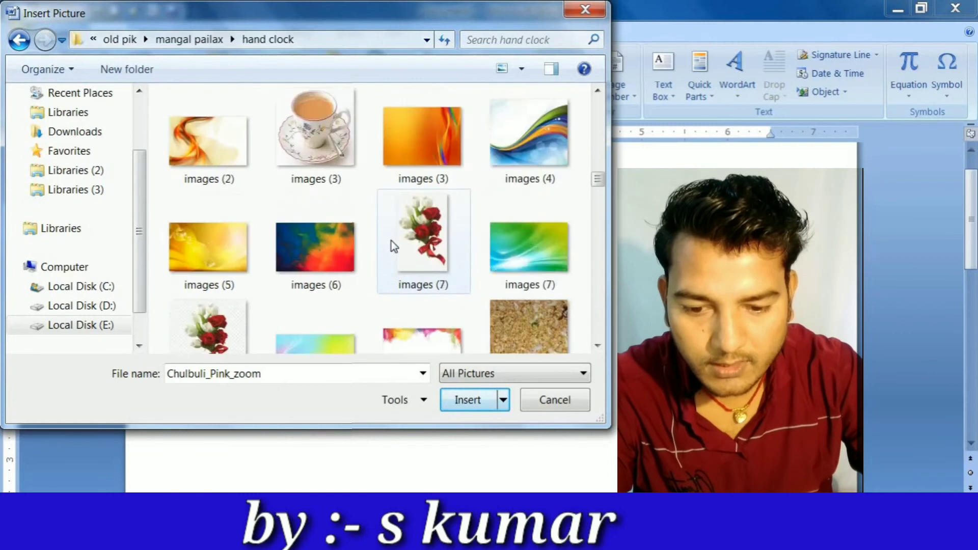
{"action": "scroll", "coordinate": [394, 246], "scroll_direction": "up", "scroll_amount": 15}
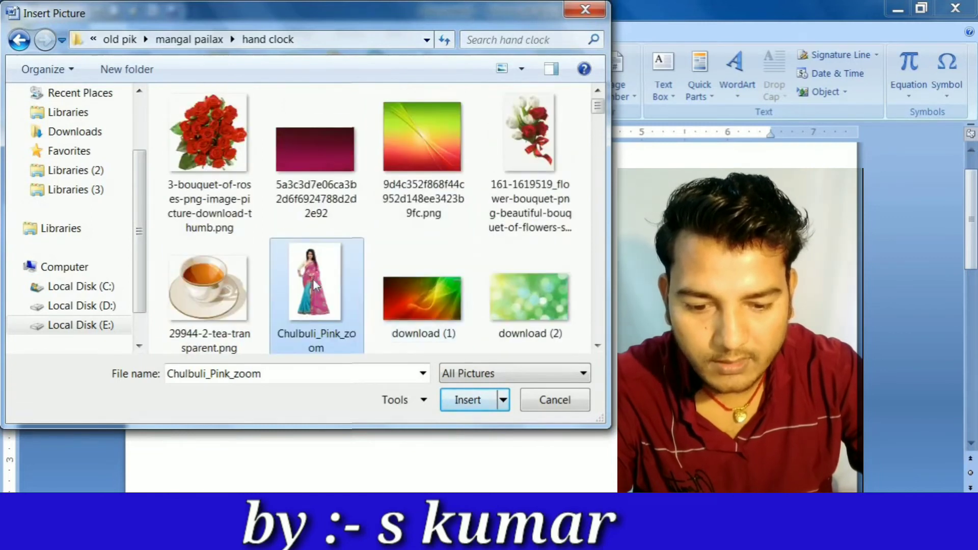
{"action": "left_click", "coordinate": [315, 285]}
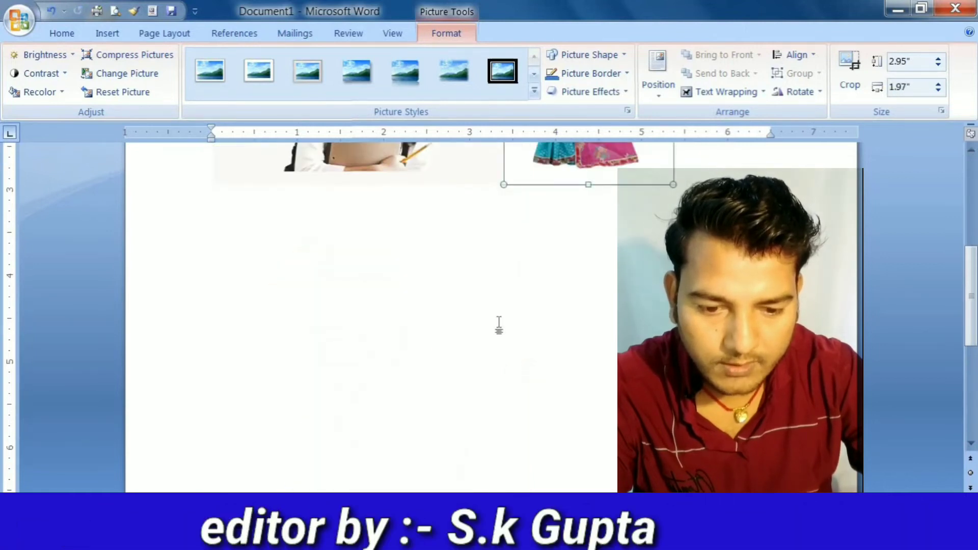
{"action": "scroll", "coordinate": [499, 325], "scroll_direction": "up", "scroll_amount": 5}
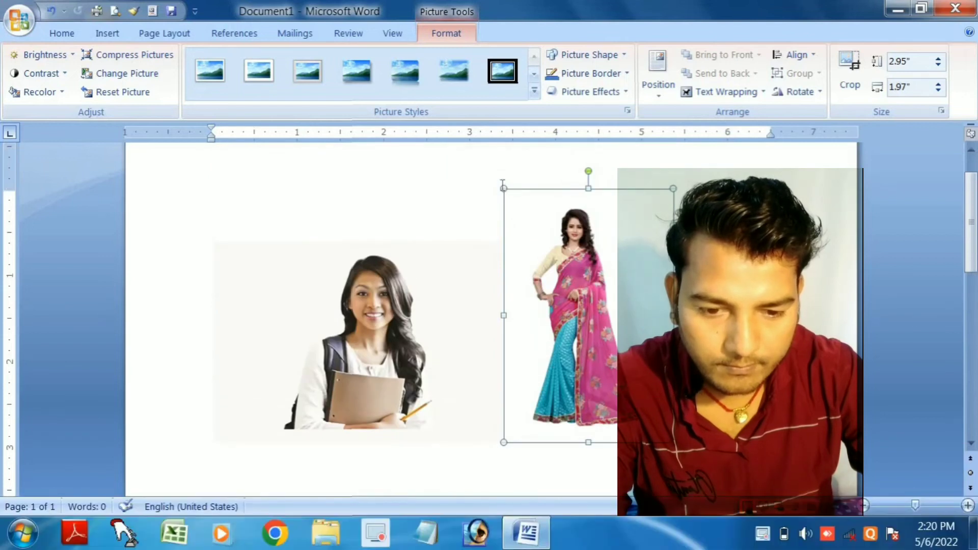
- Shrink the saree picture to about 2.76" high and 1.84" wide
{"action": "left_click", "coordinate": [498, 296]}
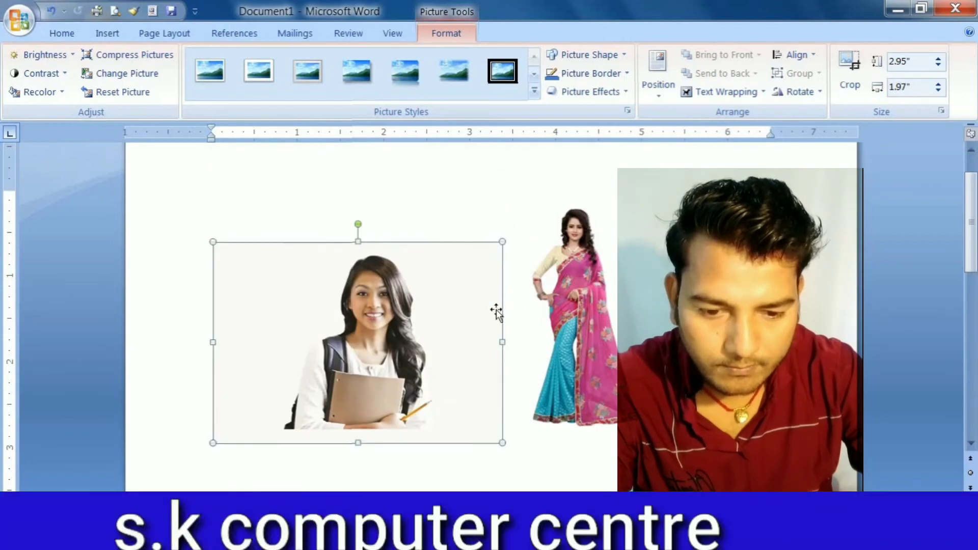
{"action": "left_click", "coordinate": [560, 280]}
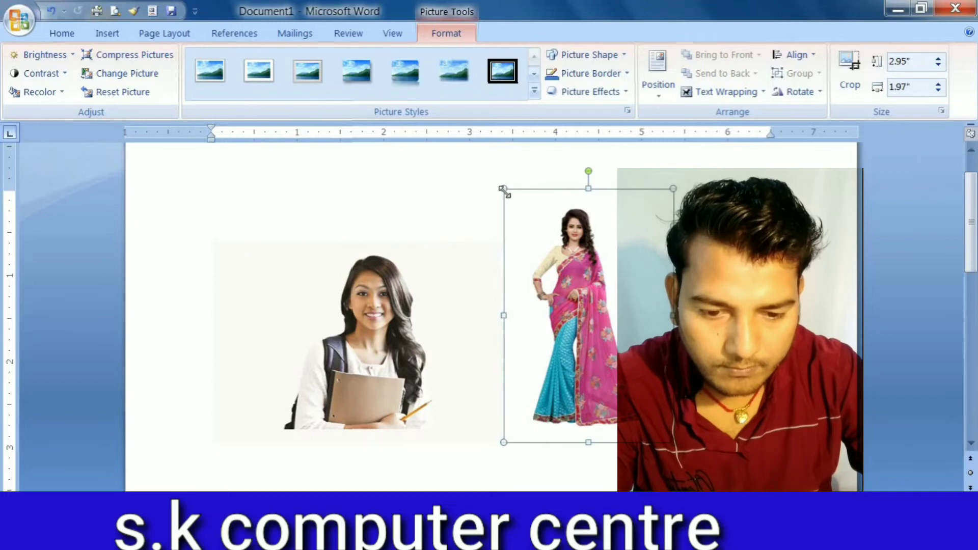
{"action": "left_click_drag", "start_coordinate": [505, 250], "coordinate": [576, 319]}
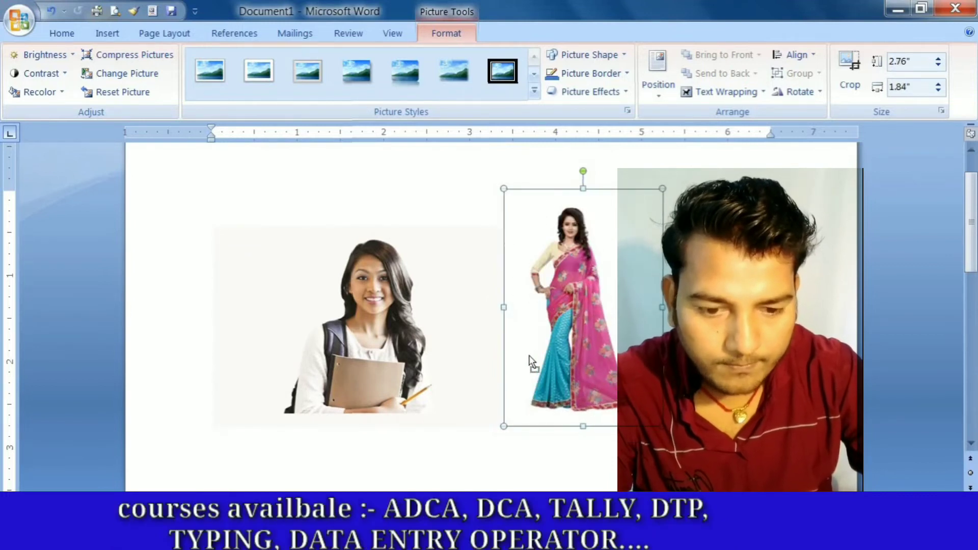
- Set the saree picture's text wrapping to In Front of Text and move it over the edge of the student picture
{"action": "left_click_drag", "start_coordinate": [530, 345], "coordinate": [622, 281]}
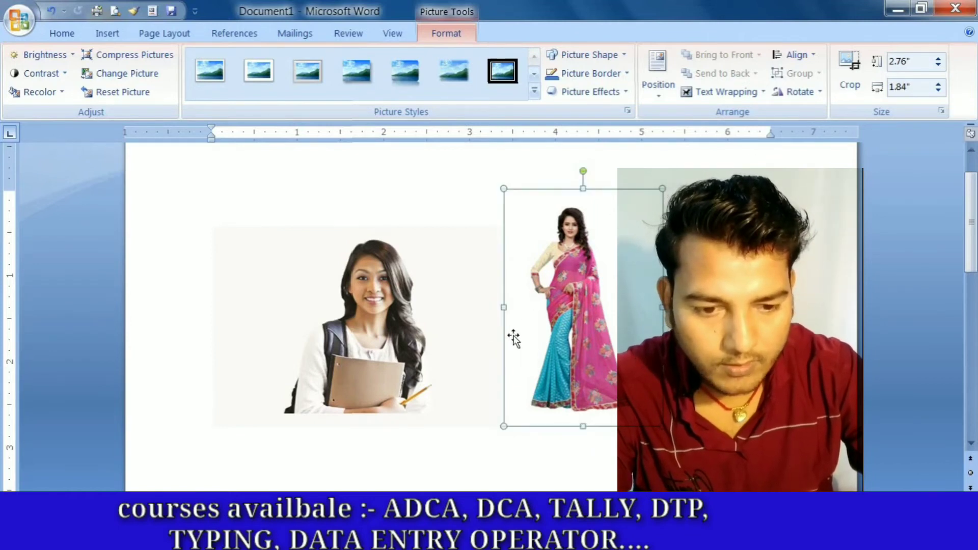
{"action": "left_click", "coordinate": [723, 92]}
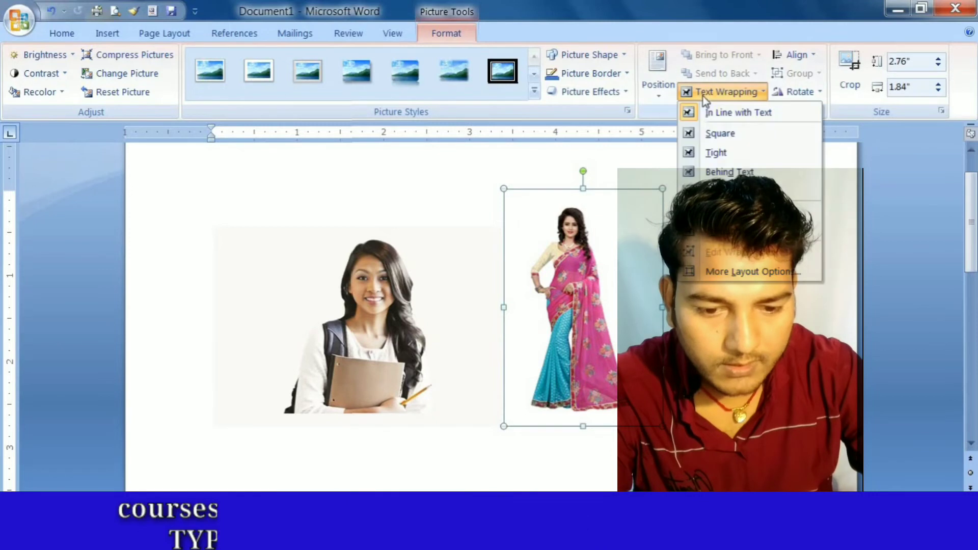
{"action": "left_click", "coordinate": [749, 192]}
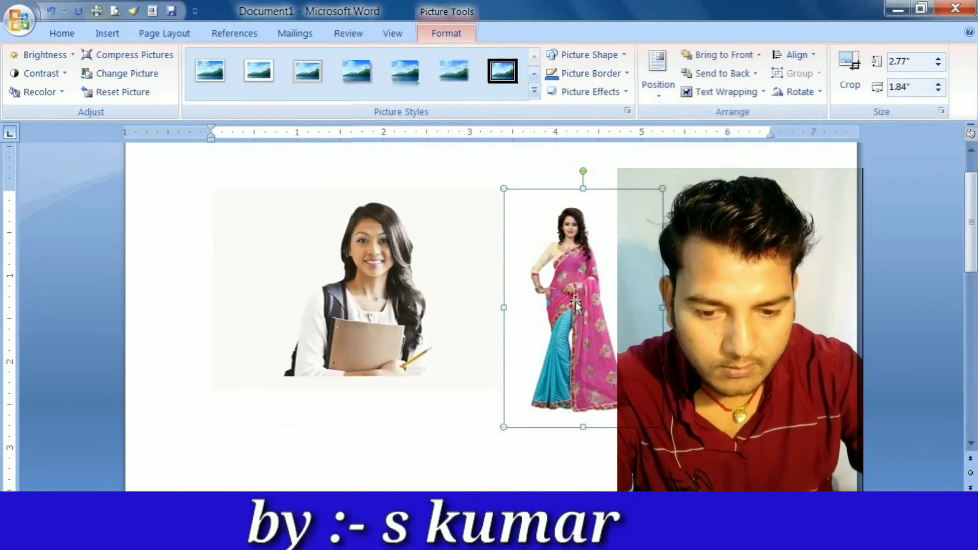
{"action": "left_click_drag", "start_coordinate": [575, 302], "coordinate": [513, 300]}
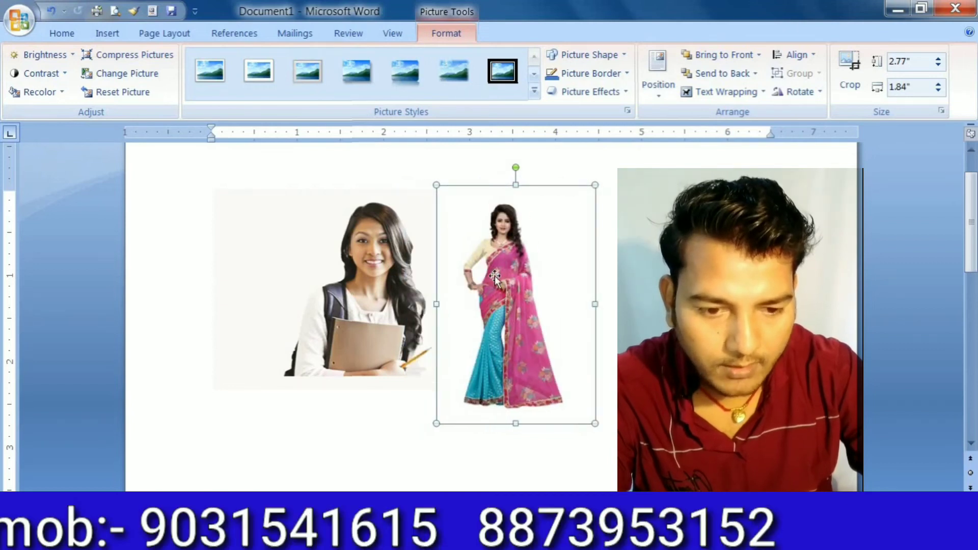
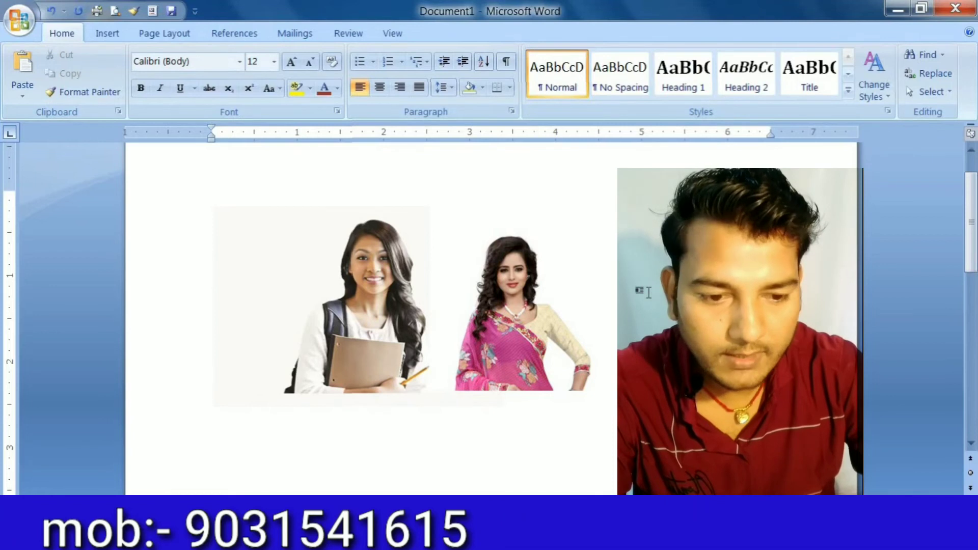
- Crop the empty margins around the student picture to about 2.11" high and 1.65" wide, then finish cropping
{"action": "left_click", "coordinate": [422, 291]}
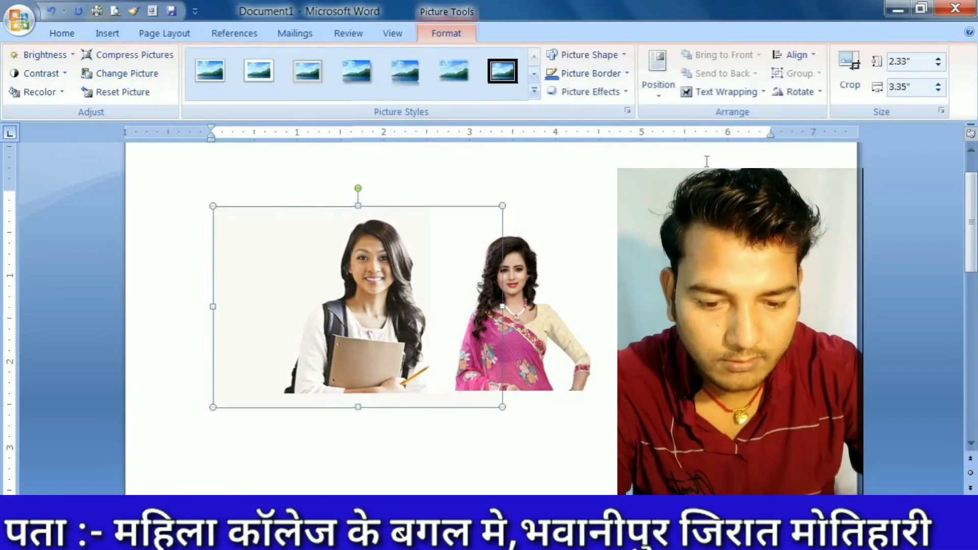
{"action": "left_click", "coordinate": [850, 87]}
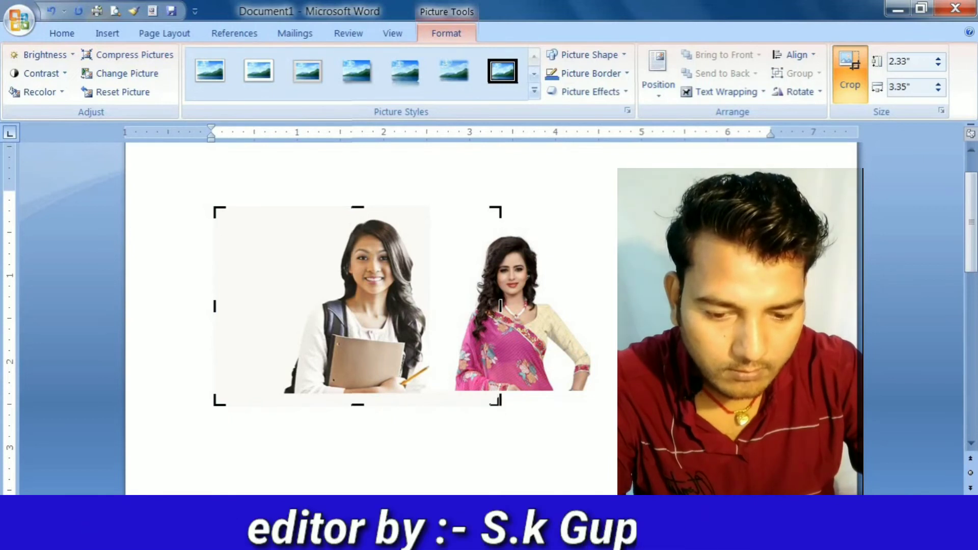
{"action": "left_click_drag", "start_coordinate": [497, 401], "coordinate": [433, 389]}
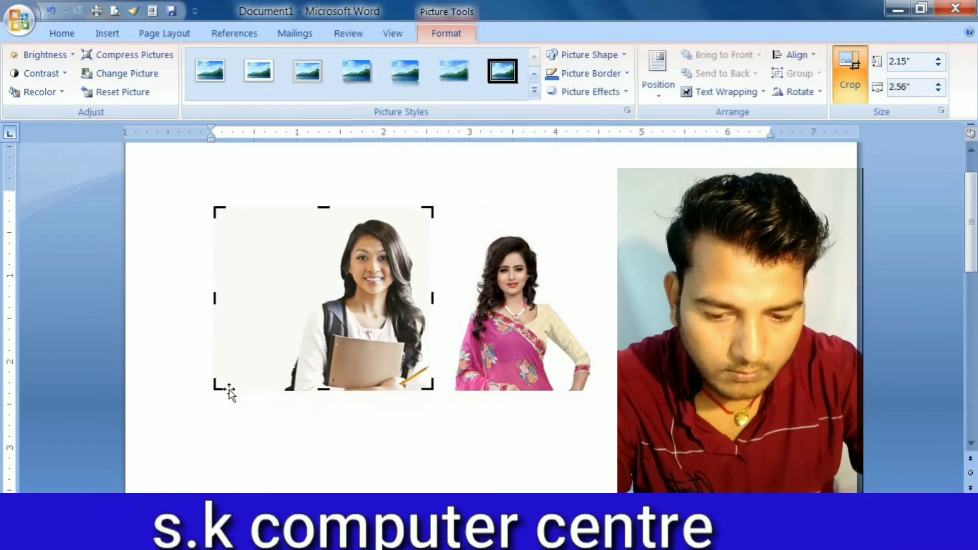
{"action": "left_click_drag", "start_coordinate": [216, 387], "coordinate": [253, 388]}
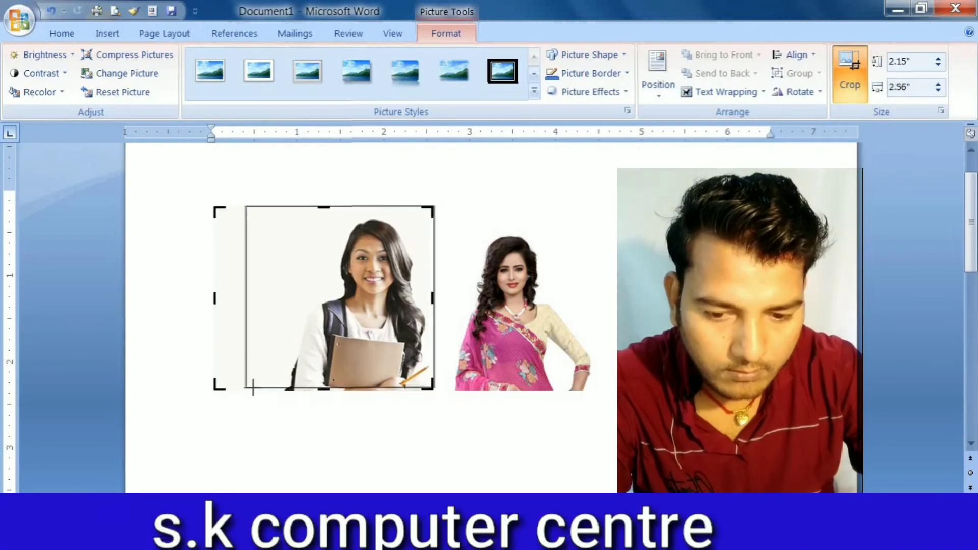
{"action": "left_click_drag", "start_coordinate": [305, 365], "coordinate": [306, 364]}
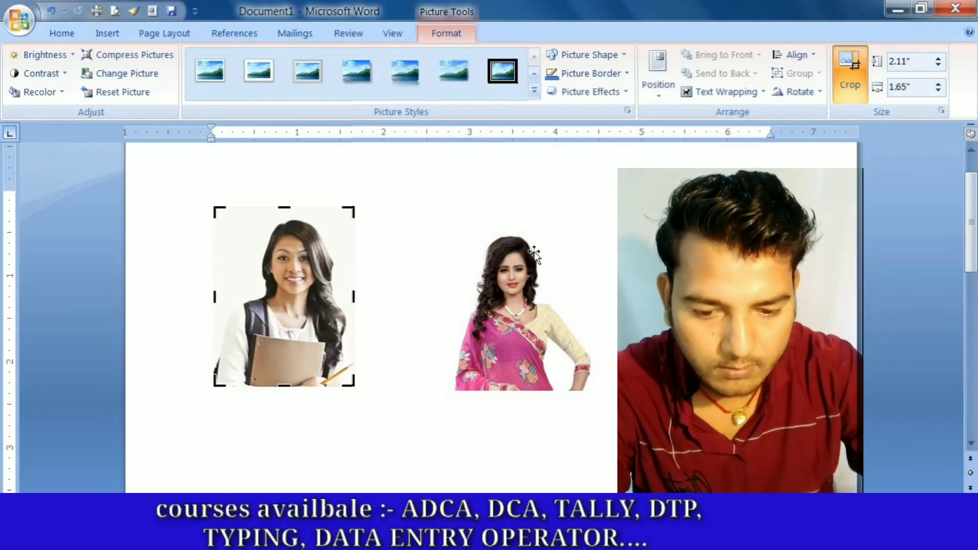
{"action": "key", "text": "Return"}
- Change the student picture's text wrapping so it floats in front of text, and place it directly beside the saree picture
{"action": "left_click", "coordinate": [301, 326]}
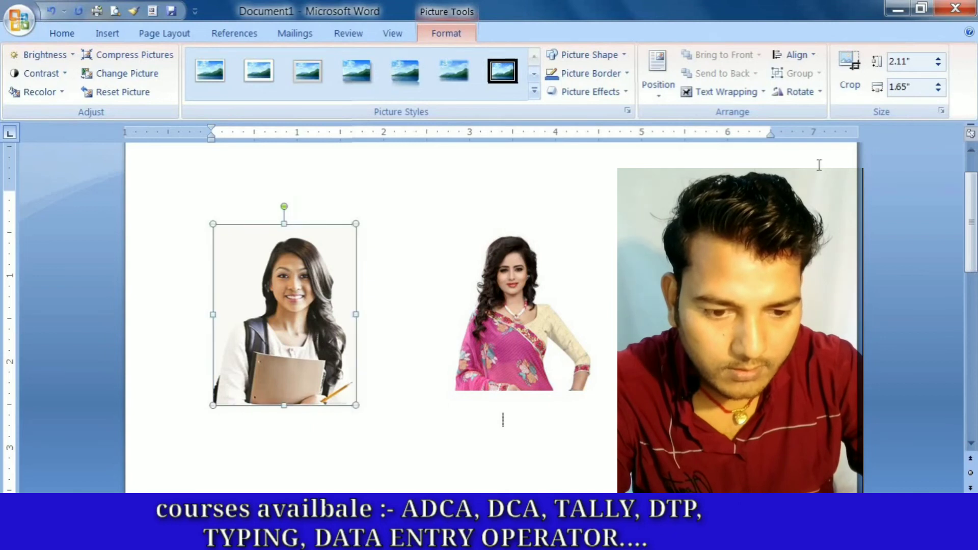
{"action": "left_click", "coordinate": [712, 92]}
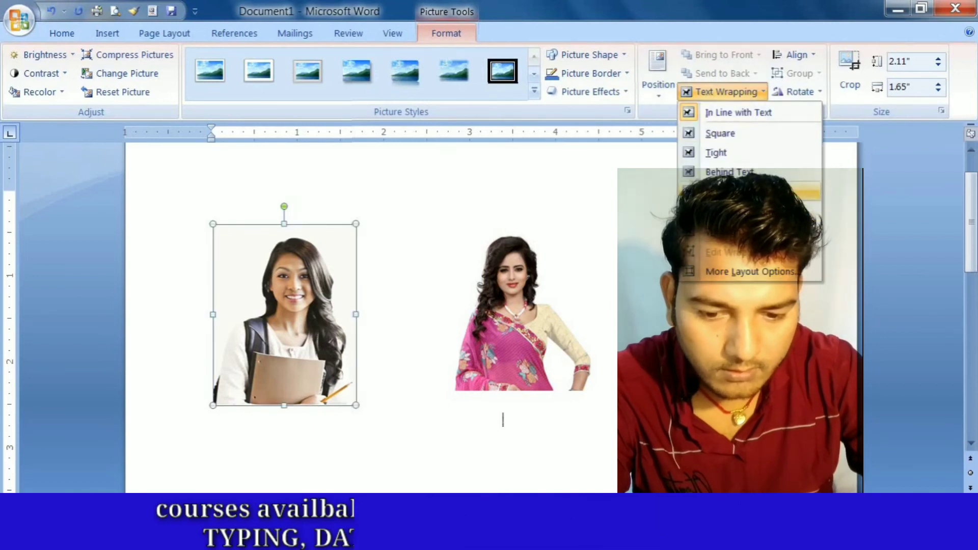
{"action": "left_click", "coordinate": [753, 210]}
{"action": "left_click_drag", "start_coordinate": [290, 300], "coordinate": [392, 306]}
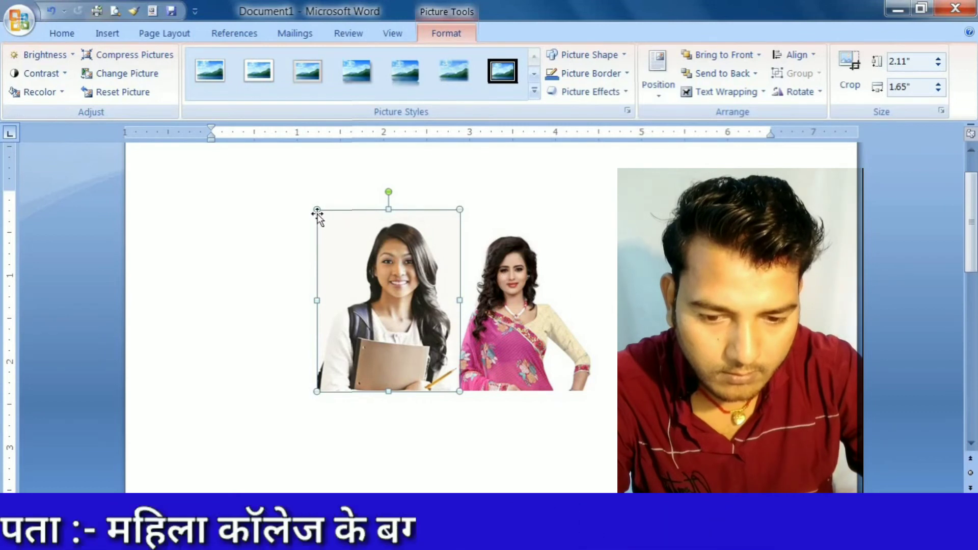
- Shrink the student picture to about 1.78" high and 1.39" wide, keeping it next to the saree picture, and deselect it
{"action": "left_click_drag", "start_coordinate": [310, 224], "coordinate": [328, 265]}
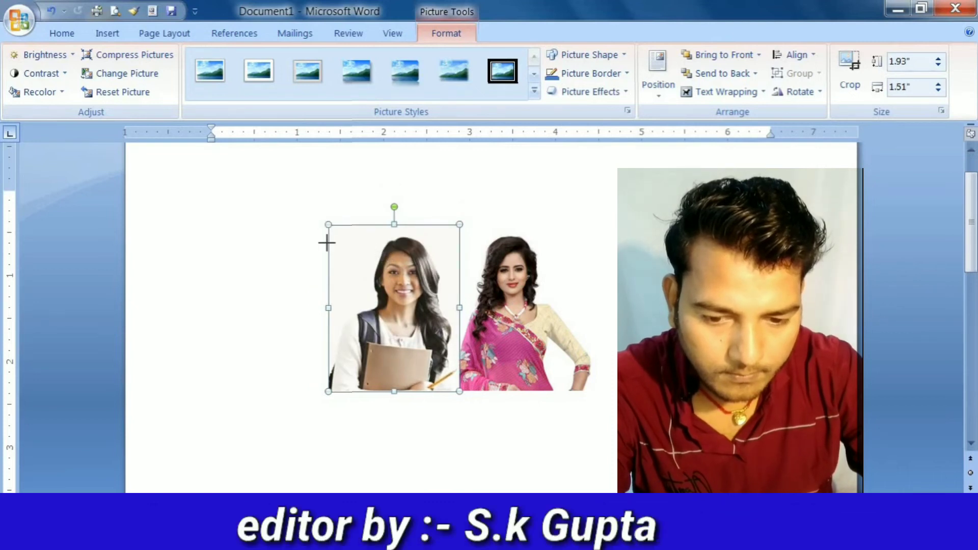
{"action": "left_click_drag", "start_coordinate": [328, 255], "coordinate": [338, 275]}
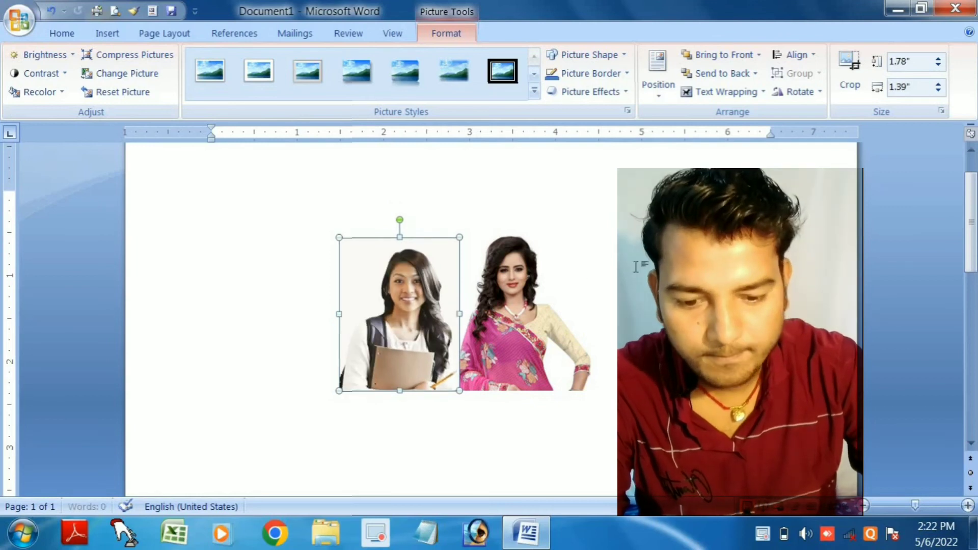
{"action": "left_click", "coordinate": [741, 310]}
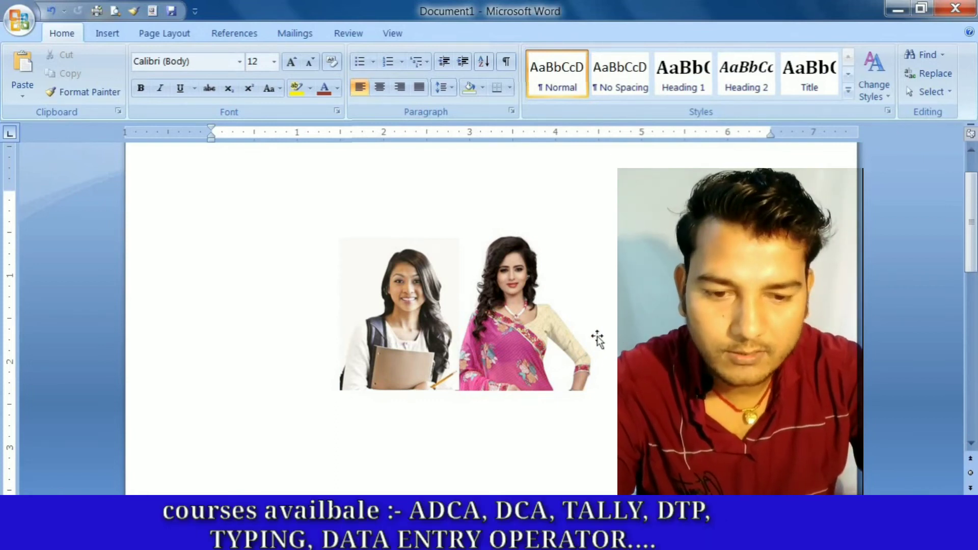
- Select both the saree and student pictures and delete everything on the page
{"action": "left_click", "coordinate": [183, 34]}
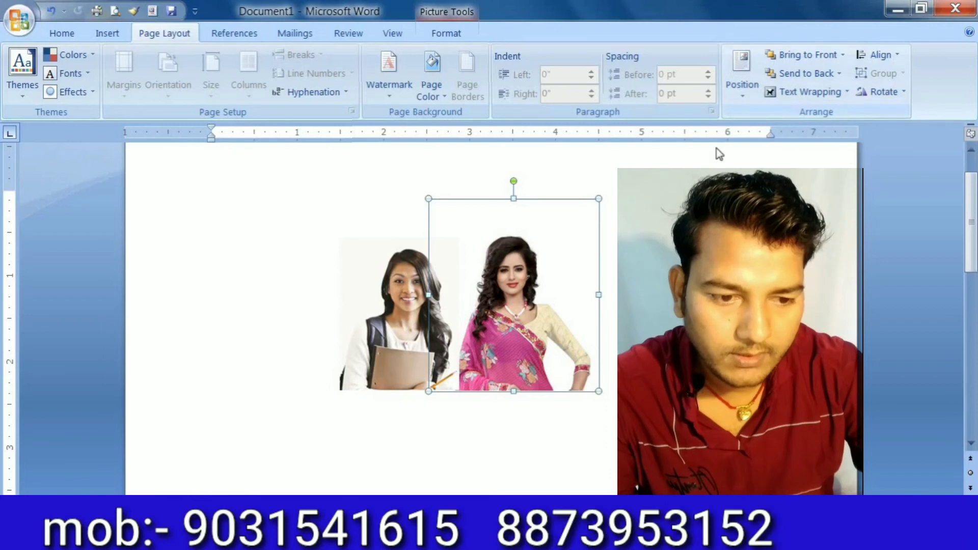
{"action": "left_click", "coordinate": [387, 317], "text": "ctrl"}
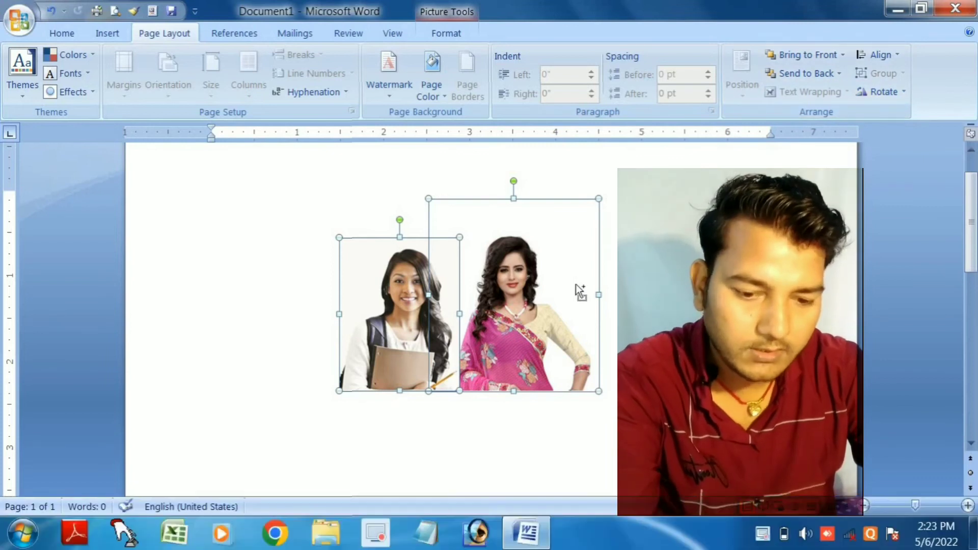
{"action": "key", "text": "ctrl+a"}
{"action": "key", "text": "Delete"}
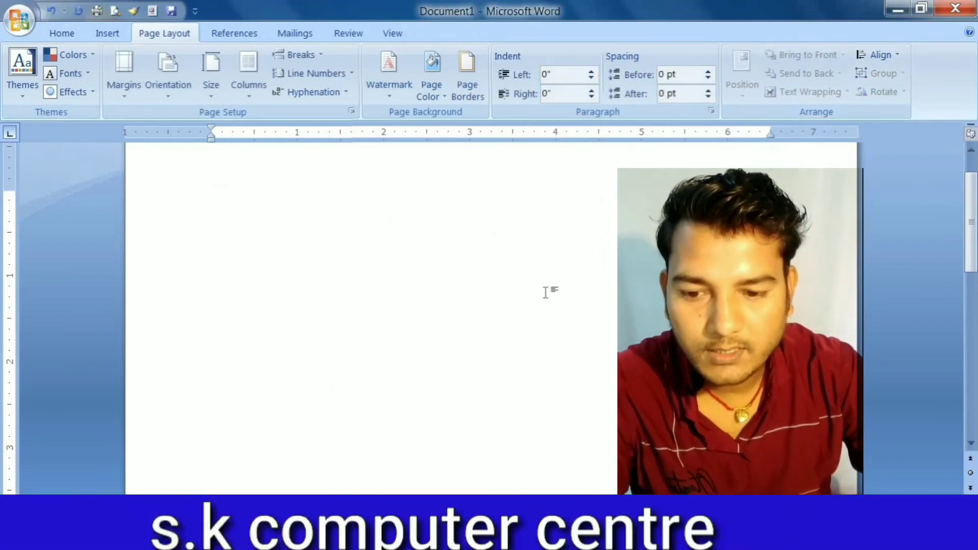
- Draw a rectangle about 1.83" high and 2.25" wide on the empty page
{"action": "left_click", "coordinate": [108, 37]}
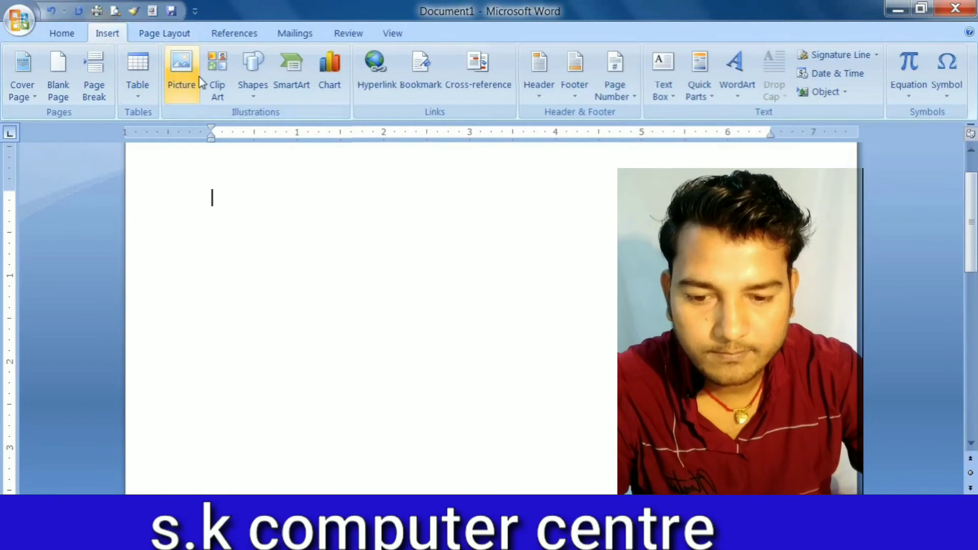
{"action": "left_click", "coordinate": [265, 99]}
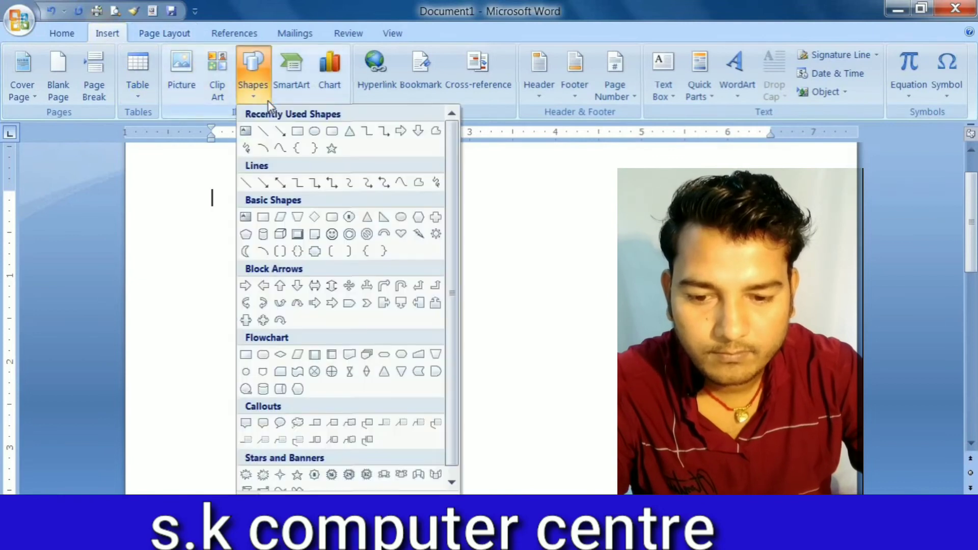
{"action": "left_click", "coordinate": [298, 131]}
{"action": "left_click_drag", "start_coordinate": [455, 373], "coordinate": [260, 215]}
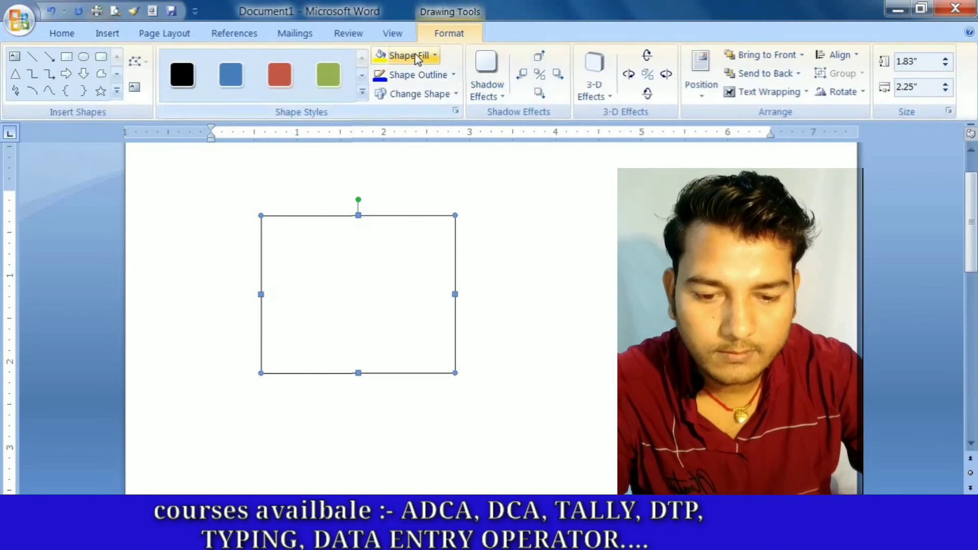
- Fill the rectangle with the download (6) picture of the woman in red from the hand clock folder
{"action": "left_click", "coordinate": [428, 57]}
{"action": "left_click", "coordinate": [410, 244]}
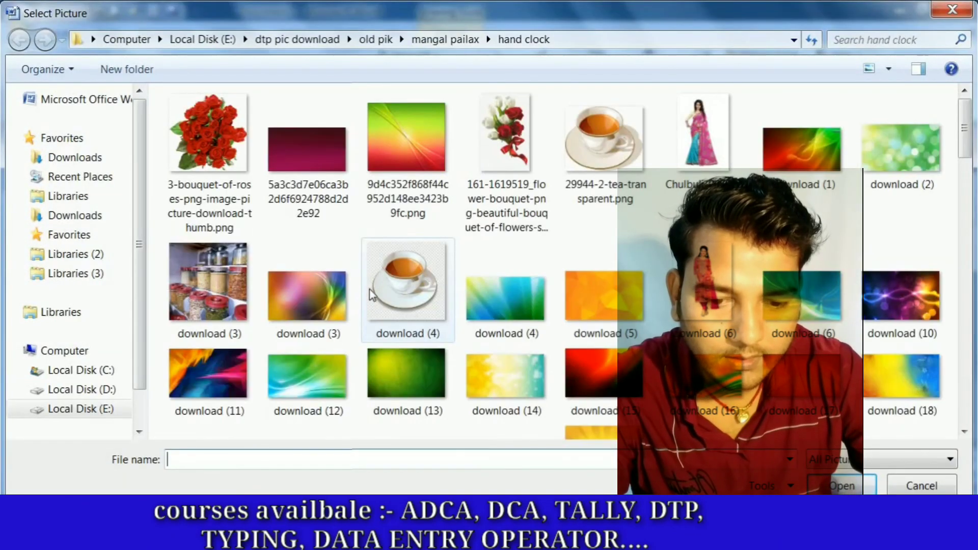
{"action": "double_click", "coordinate": [703, 266]}
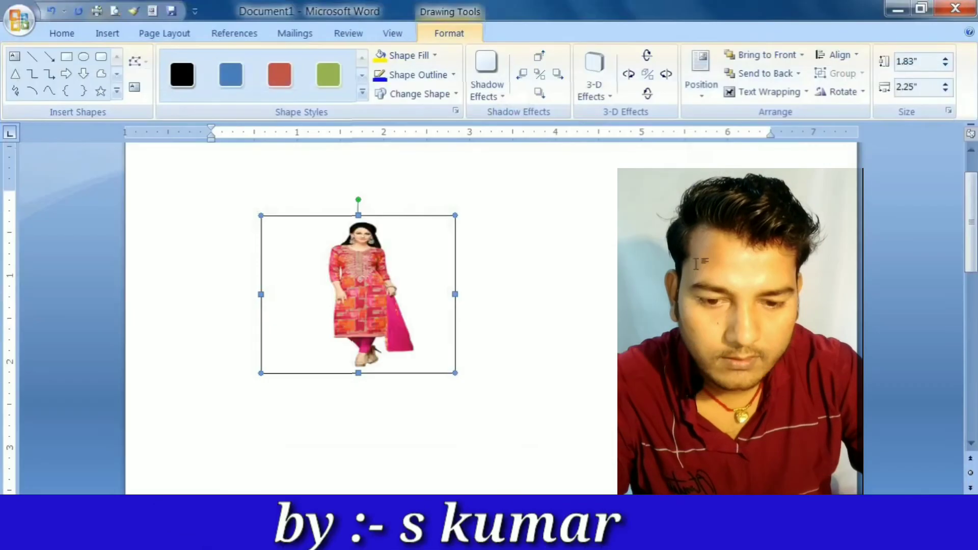
- Fill the rectangle with the download (3) picture of food jars from the hand clock folder and deselect it
{"action": "left_click", "coordinate": [416, 60]}
{"action": "left_click", "coordinate": [439, 239]}
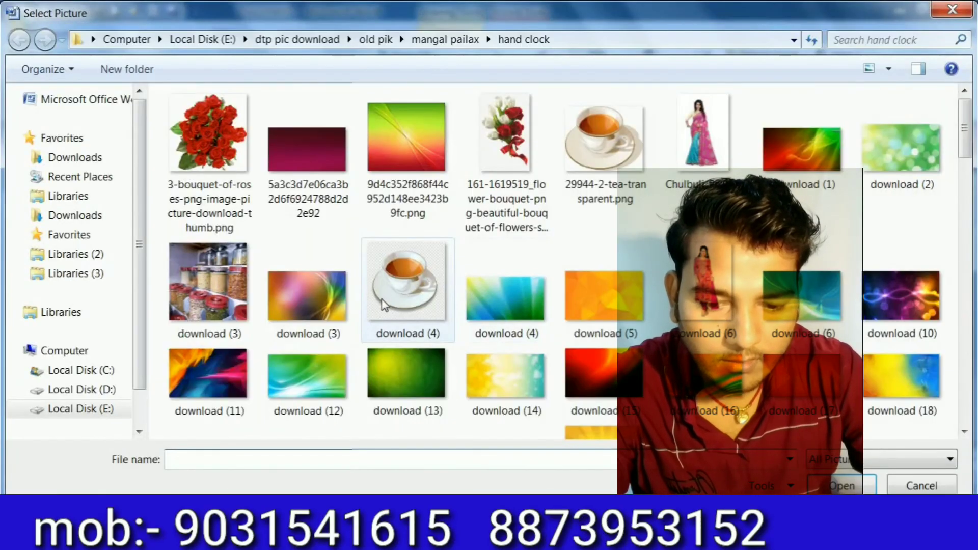
{"action": "left_click", "coordinate": [382, 305]}
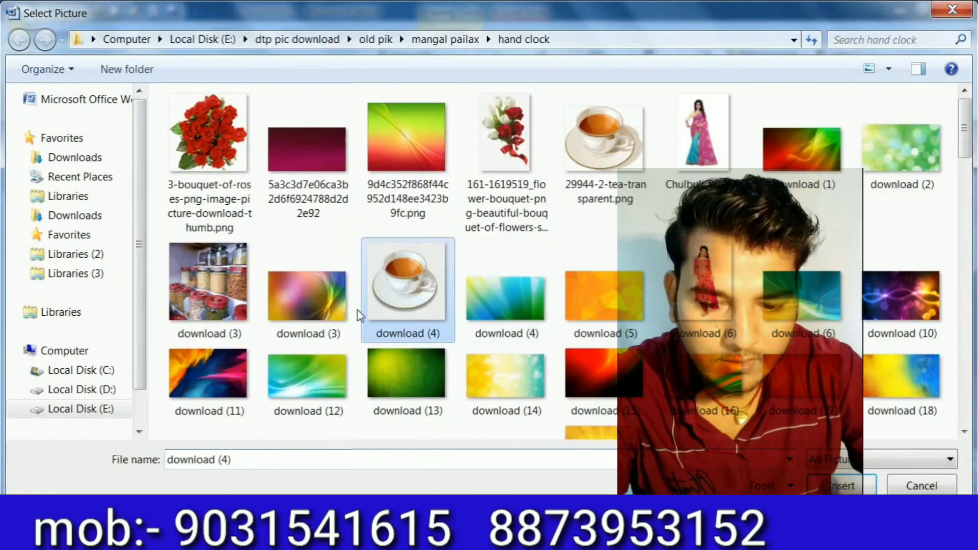
{"action": "left_click", "coordinate": [317, 311]}
{"action": "double_click", "coordinate": [219, 292]}
{"action": "left_click", "coordinate": [539, 265]}
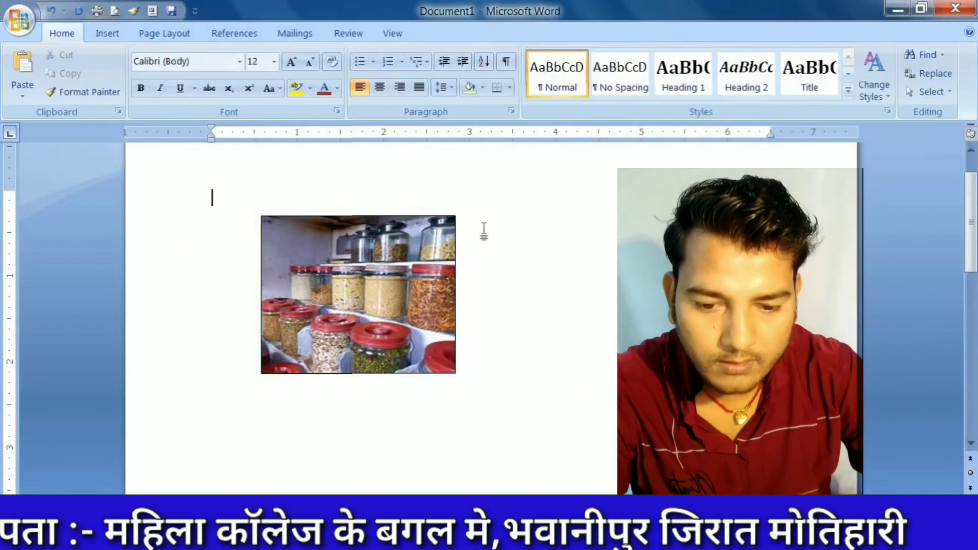
{"action": "left_click", "coordinate": [114, 33]}
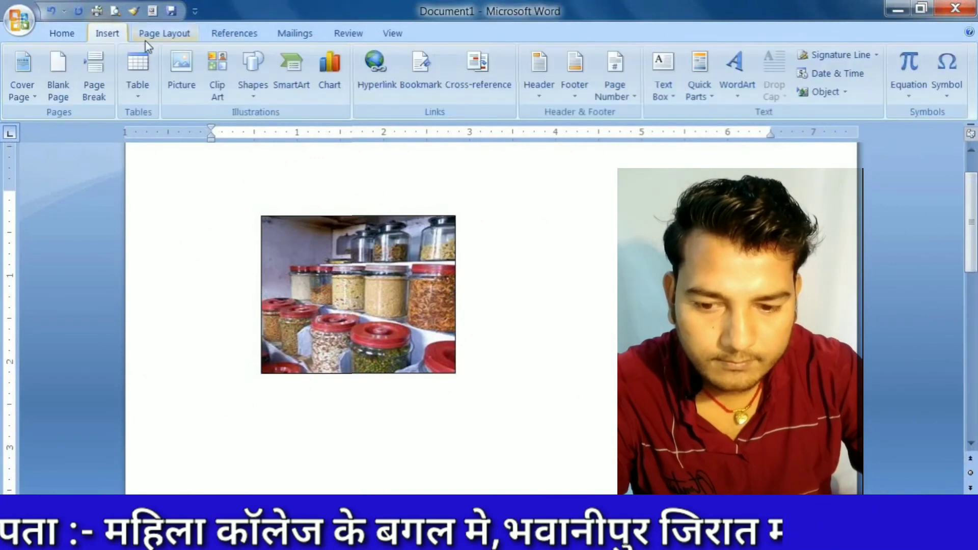
{"action": "left_click", "coordinate": [181, 69]}
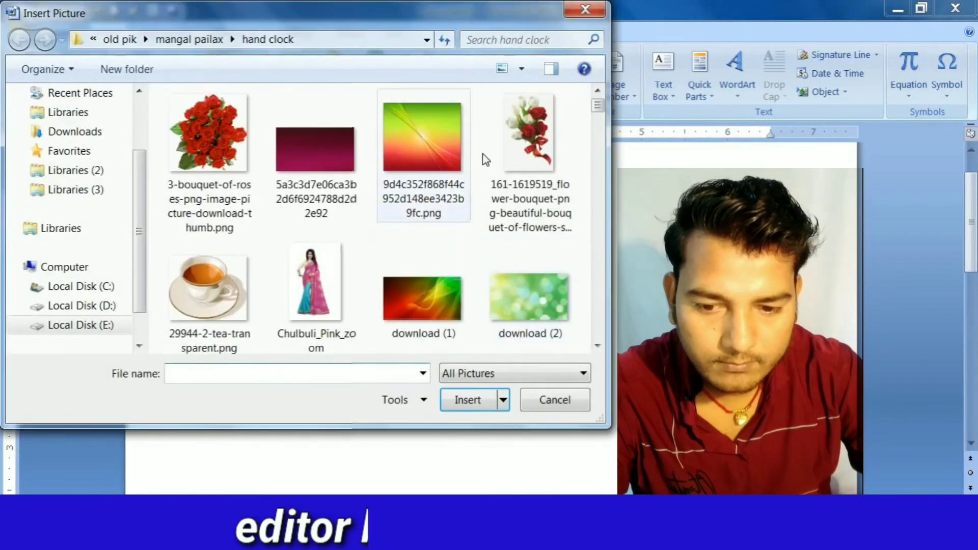
{"action": "left_click", "coordinate": [585, 9]}
- Draw a second rectangle about 2.68" high and 2.83" wide, overlapping the jar picture's rectangle
{"action": "left_click", "coordinate": [256, 85]}
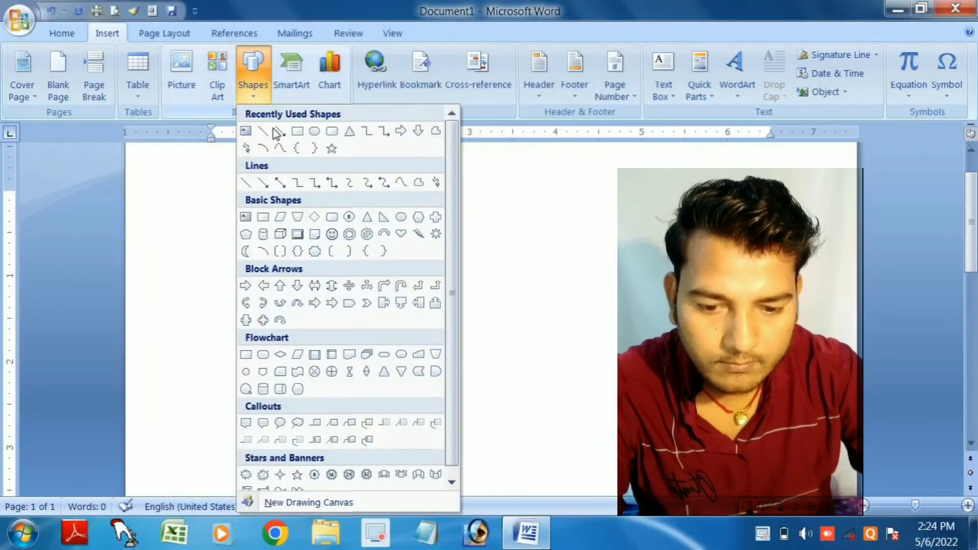
{"action": "left_click", "coordinate": [301, 133]}
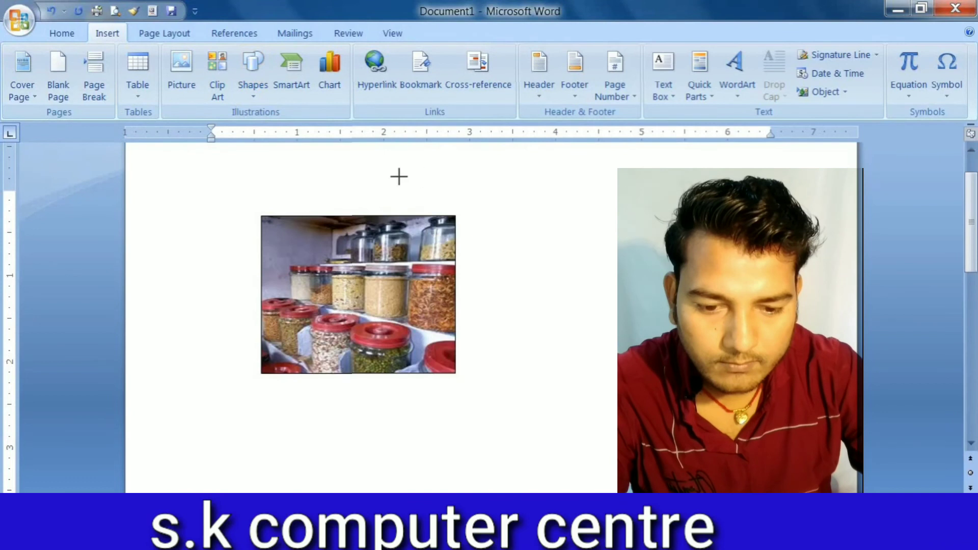
{"action": "left_click_drag", "start_coordinate": [577, 405], "coordinate": [626, 416]}
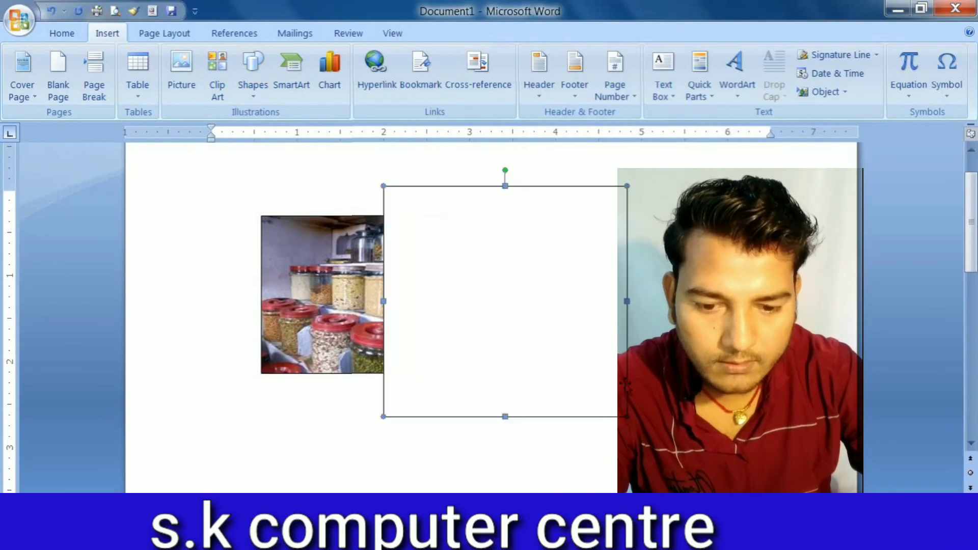
- Fill the second rectangle with the green-to-red gradient picture 9d4c352f868f44c952d148ee3423b9fc.png from the hand clock folder
{"action": "left_click", "coordinate": [404, 58]}
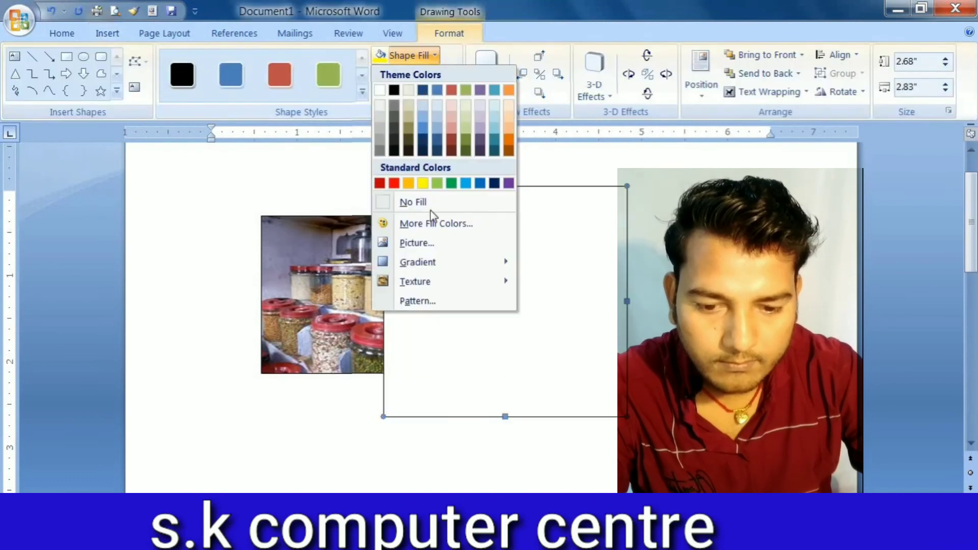
{"action": "left_click", "coordinate": [420, 244]}
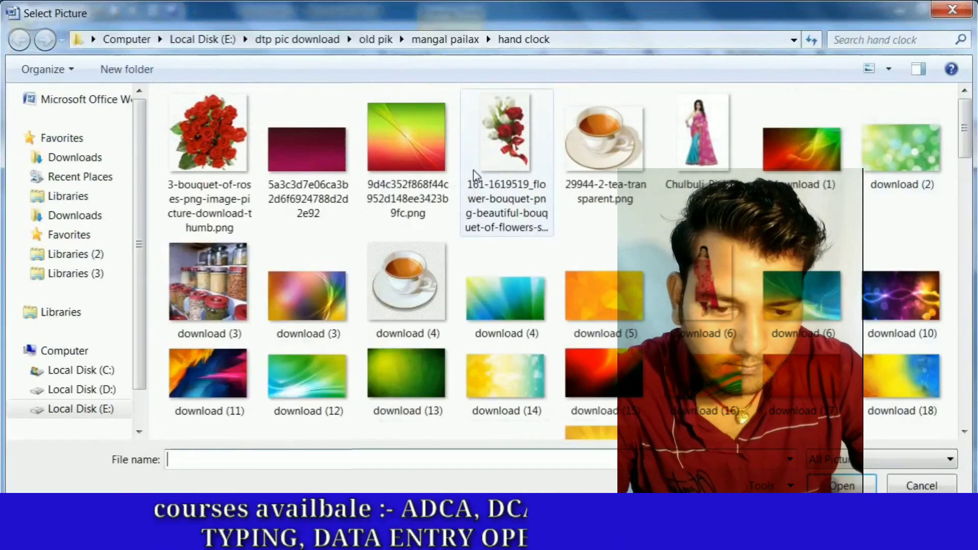
{"action": "left_click", "coordinate": [443, 166]}
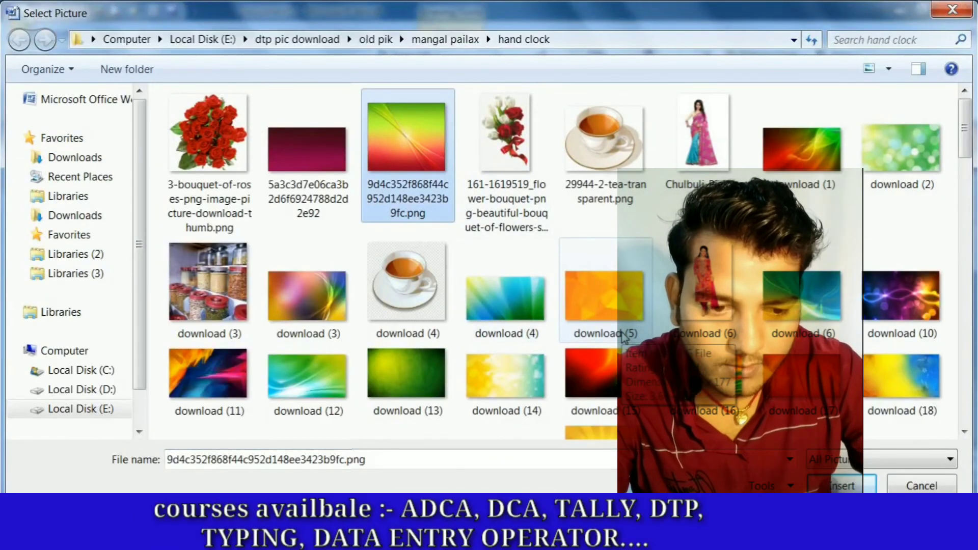
{"action": "scroll", "coordinate": [623, 337], "scroll_direction": "down", "scroll_amount": 3}
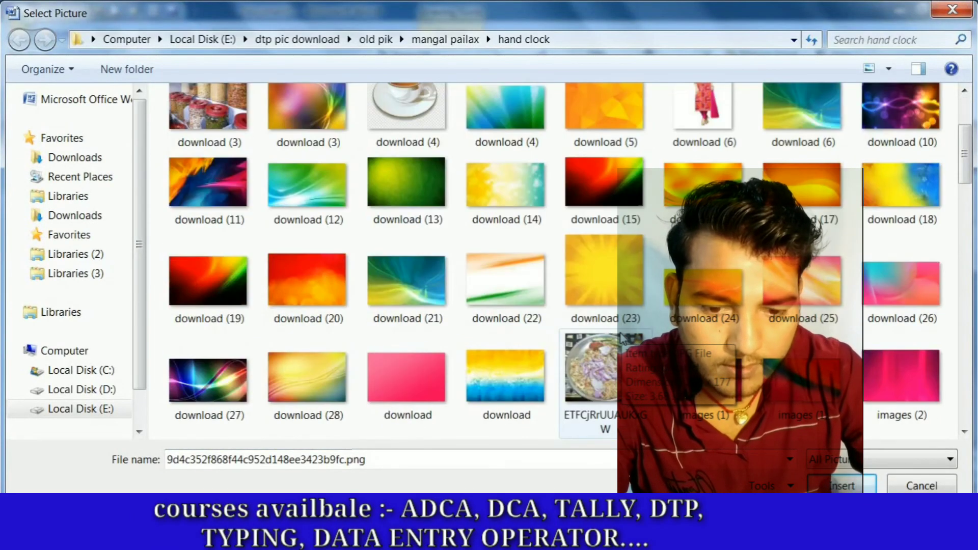
{"action": "scroll", "coordinate": [622, 338], "scroll_direction": "up", "scroll_amount": 3}
{"action": "double_click", "coordinate": [412, 158]}
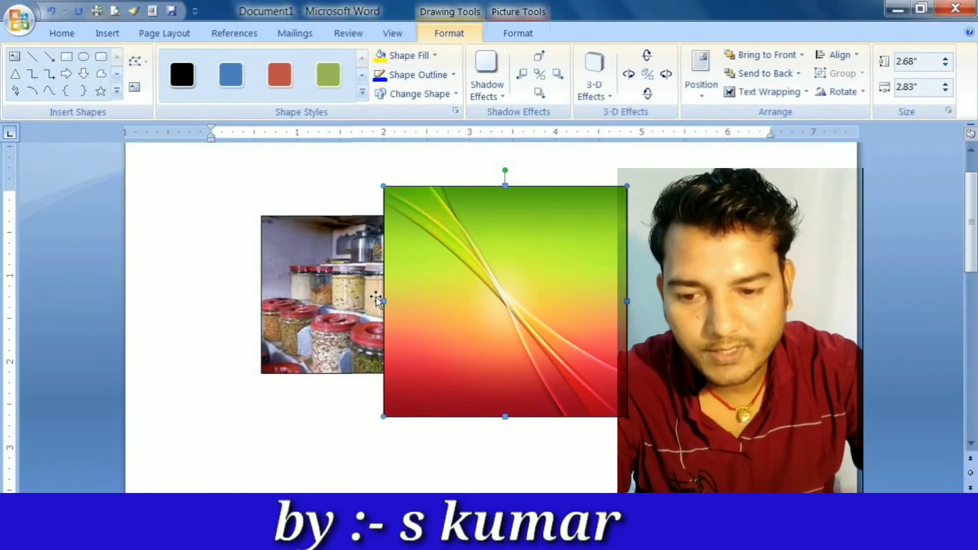
- Alternate the gradient-filled rectangle between Send to Back and Bring to Front, finish with it behind the jar picture, and deselect it
{"action": "left_click", "coordinate": [116, 37]}
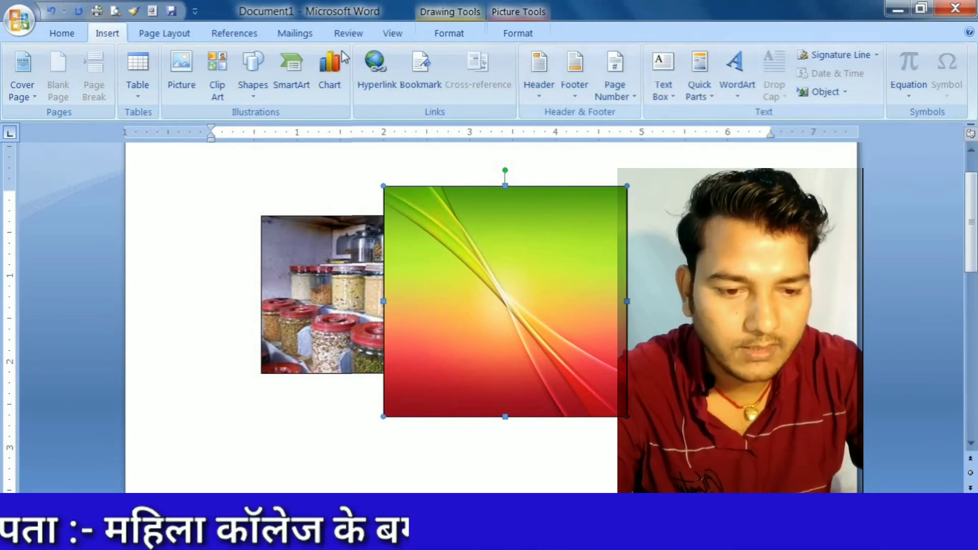
{"action": "left_click", "coordinate": [196, 35]}
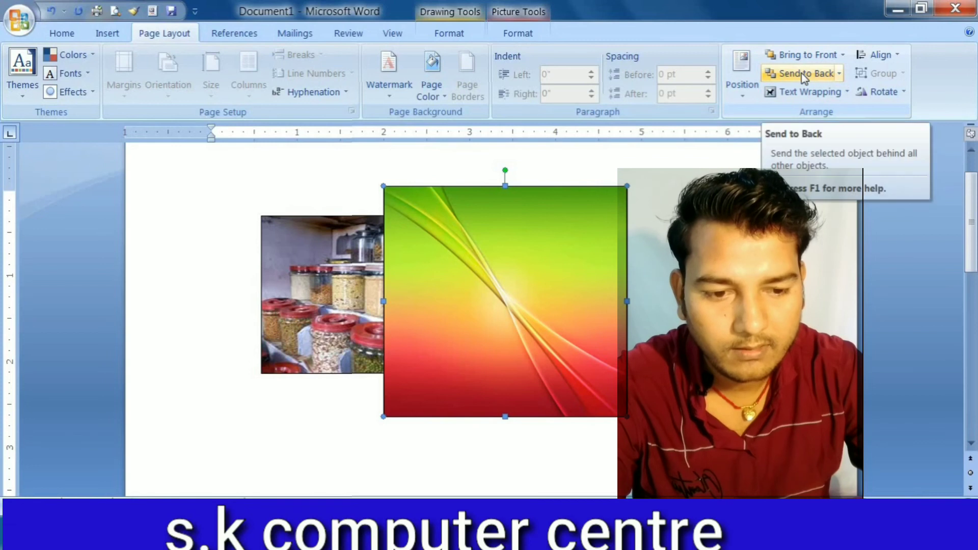
{"action": "left_click", "coordinate": [803, 75]}
{"action": "left_click", "coordinate": [800, 60]}
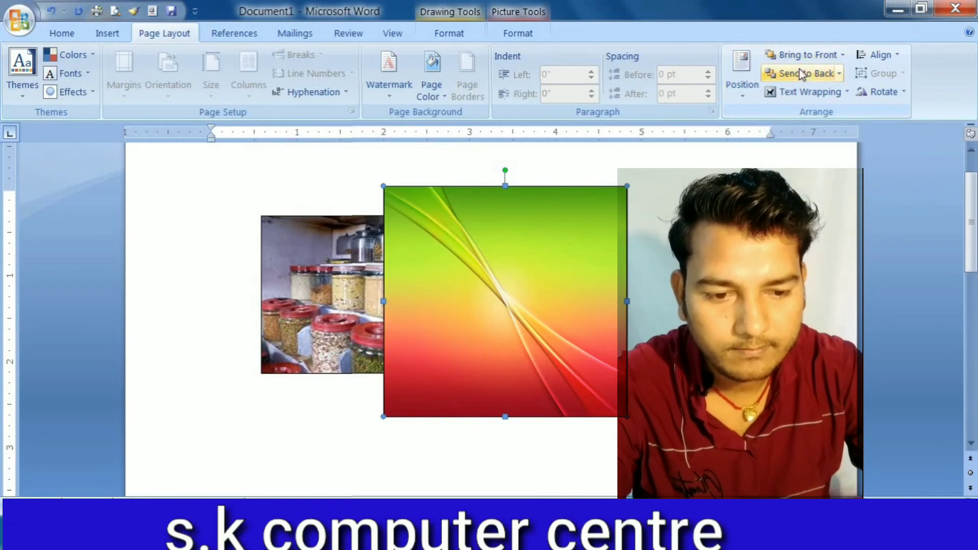
{"action": "left_click", "coordinate": [802, 74]}
{"action": "left_click", "coordinate": [793, 53]}
{"action": "left_click", "coordinate": [790, 75]}
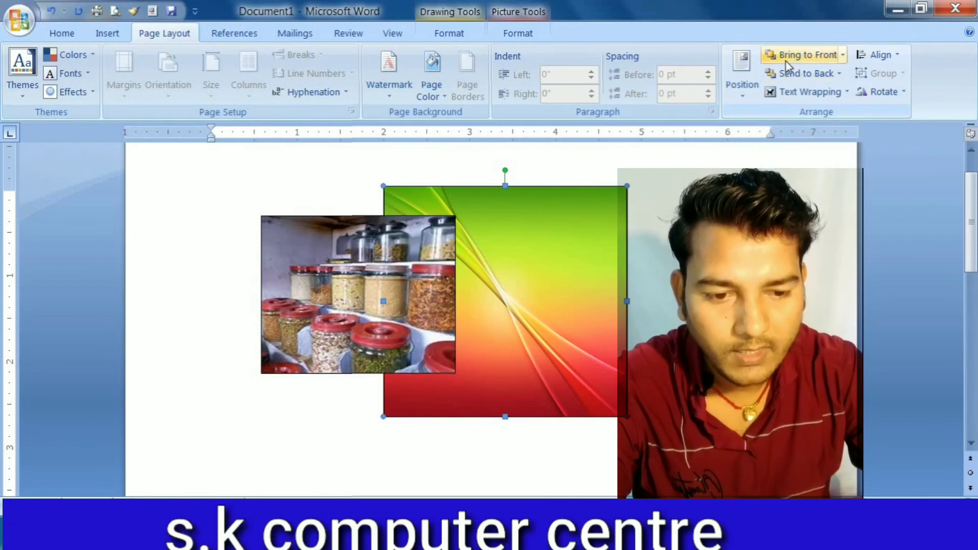
{"action": "left_click", "coordinate": [790, 54]}
{"action": "left_click", "coordinate": [784, 78]}
{"action": "left_click", "coordinate": [786, 56]}
{"action": "left_click", "coordinate": [786, 75]}
{"action": "left_click", "coordinate": [789, 55]}
{"action": "left_click", "coordinate": [787, 75]}
{"action": "left_click", "coordinate": [790, 55]}
{"action": "left_click", "coordinate": [786, 74]}
{"action": "left_click", "coordinate": [788, 57]}
{"action": "left_click", "coordinate": [789, 72]}
{"action": "left_click", "coordinate": [789, 55]}
{"action": "left_click", "coordinate": [793, 75]}
{"action": "left_click", "coordinate": [793, 53]}
{"action": "left_click", "coordinate": [794, 76]}
{"action": "left_click", "coordinate": [794, 53]}
{"action": "left_click", "coordinate": [797, 76]}
{"action": "left_click", "coordinate": [794, 56]}
{"action": "left_click", "coordinate": [796, 72]}
{"action": "left_click", "coordinate": [794, 54]}
{"action": "left_click", "coordinate": [796, 74]}
{"action": "left_click", "coordinate": [794, 54]}
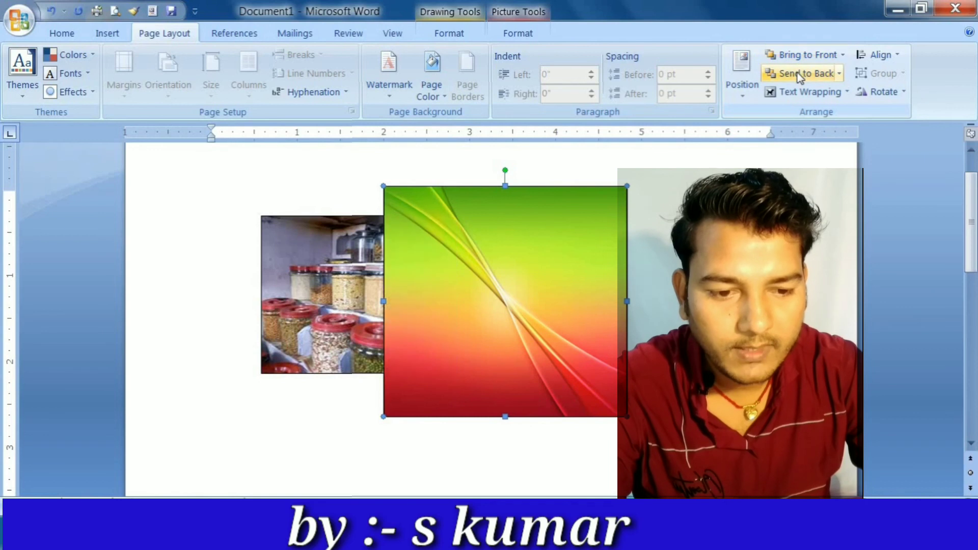
{"action": "left_click", "coordinate": [799, 76]}
{"action": "left_click", "coordinate": [794, 55]}
{"action": "left_click", "coordinate": [797, 75]}
{"action": "left_click", "coordinate": [795, 55]}
{"action": "left_click", "coordinate": [800, 75]}
{"action": "left_click", "coordinate": [795, 55]}
{"action": "left_click", "coordinate": [802, 76]}
{"action": "left_click", "coordinate": [796, 55]}
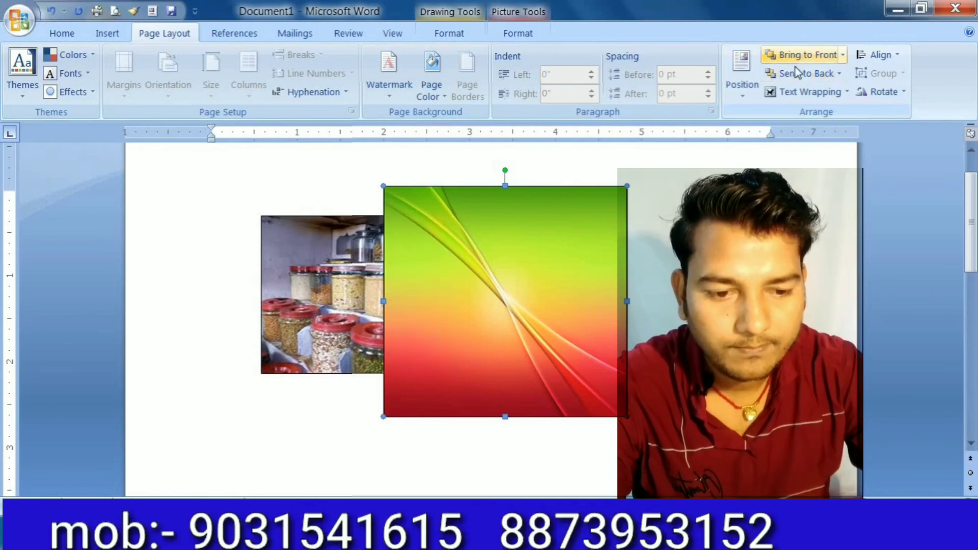
{"action": "left_click", "coordinate": [795, 75]}
{"action": "left_click", "coordinate": [795, 55]}
{"action": "left_click", "coordinate": [797, 75]}
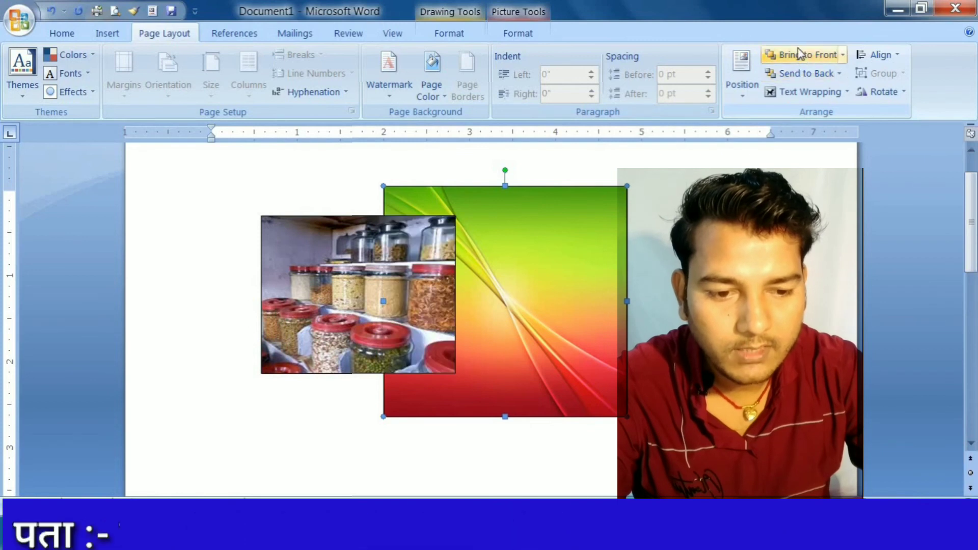
{"action": "left_click", "coordinate": [800, 55]}
{"action": "left_click", "coordinate": [797, 75]}
{"action": "left_click", "coordinate": [795, 55]}
{"action": "left_click", "coordinate": [795, 76]}
{"action": "left_click", "coordinate": [793, 57]}
{"action": "left_click", "coordinate": [795, 75]}
{"action": "left_click", "coordinate": [797, 55]}
{"action": "left_click", "coordinate": [799, 76]}
{"action": "left_click", "coordinate": [798, 56]}
{"action": "left_click", "coordinate": [797, 76]}
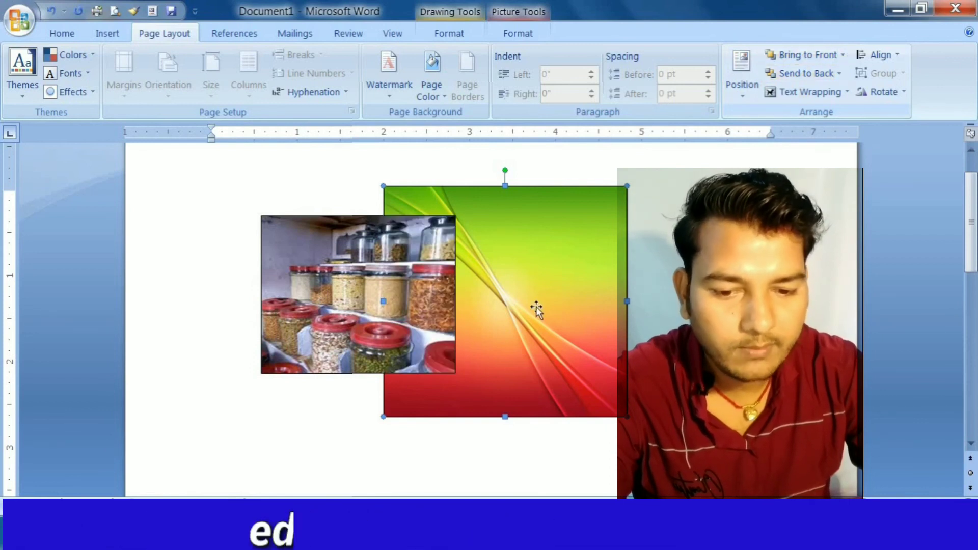
{"action": "left_click", "coordinate": [707, 263]}
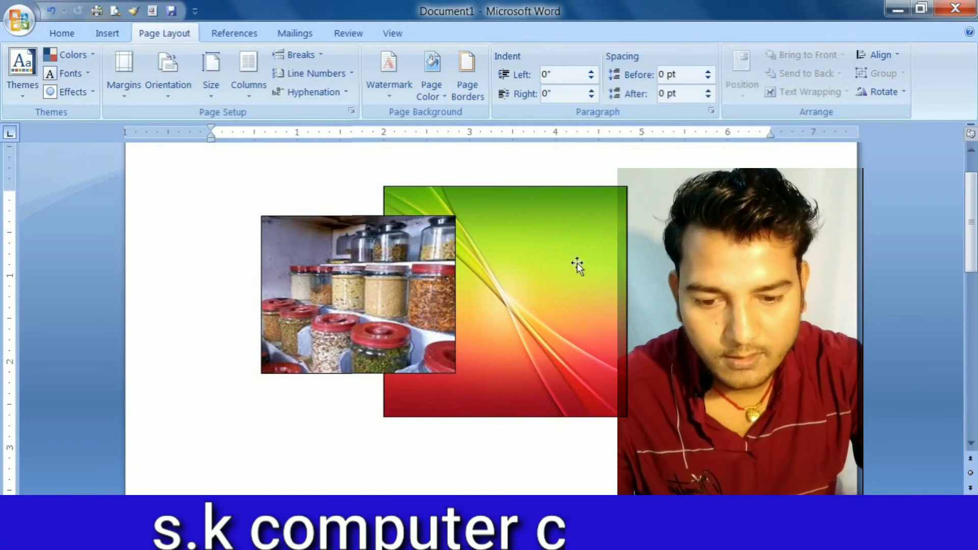
- Group the gradient-filled rectangle with the jar picture and move the group slightly down and to the right
{"action": "left_click", "coordinate": [544, 297]}
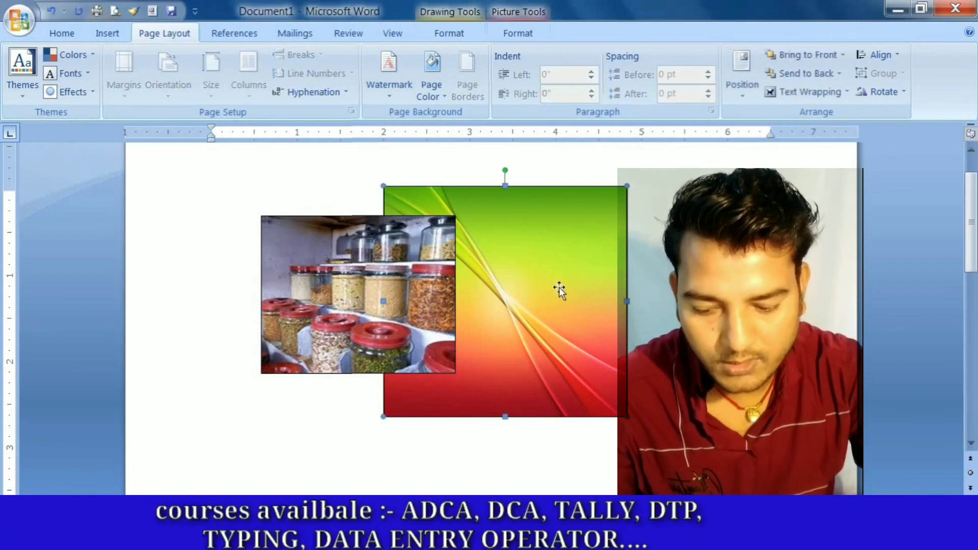
{"action": "left_click", "coordinate": [295, 294], "text": "shift"}
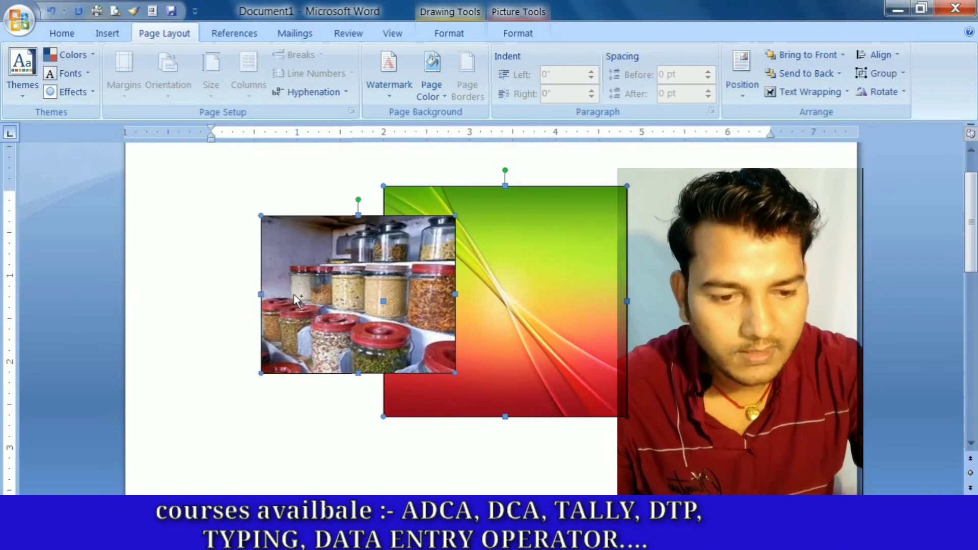
{"action": "left_click", "coordinate": [883, 77]}
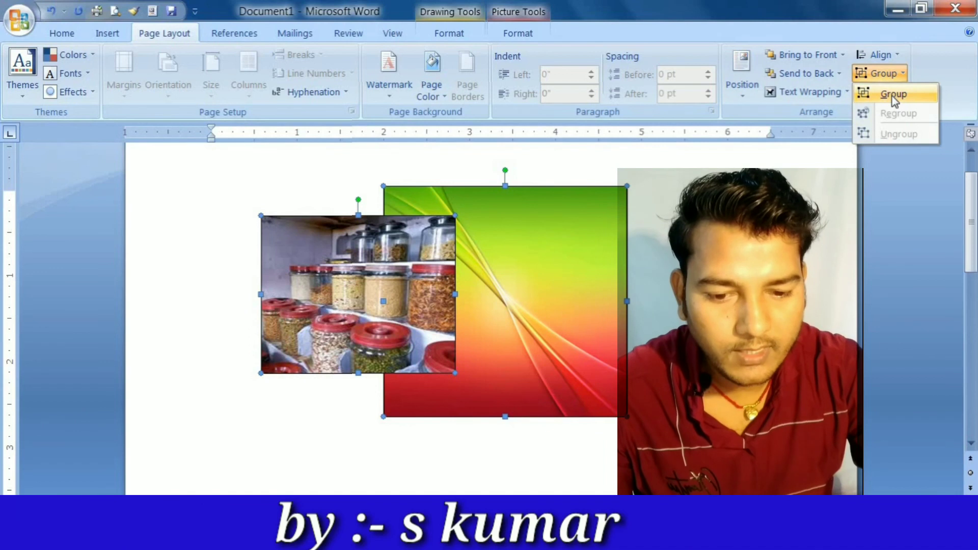
{"action": "left_click", "coordinate": [894, 95]}
{"action": "left_click_drag", "start_coordinate": [573, 296], "coordinate": [507, 295]}
{"action": "left_click_drag", "start_coordinate": [507, 295], "coordinate": [579, 286]}
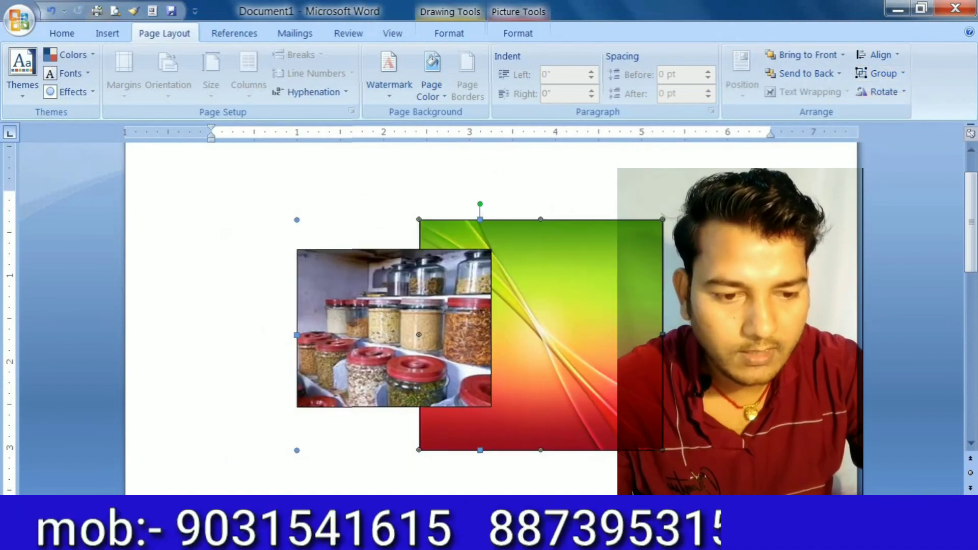
- Ungroup the two rectangles and move the gradient-filled one to the right, clear of the jar picture
{"action": "left_click", "coordinate": [880, 76]}
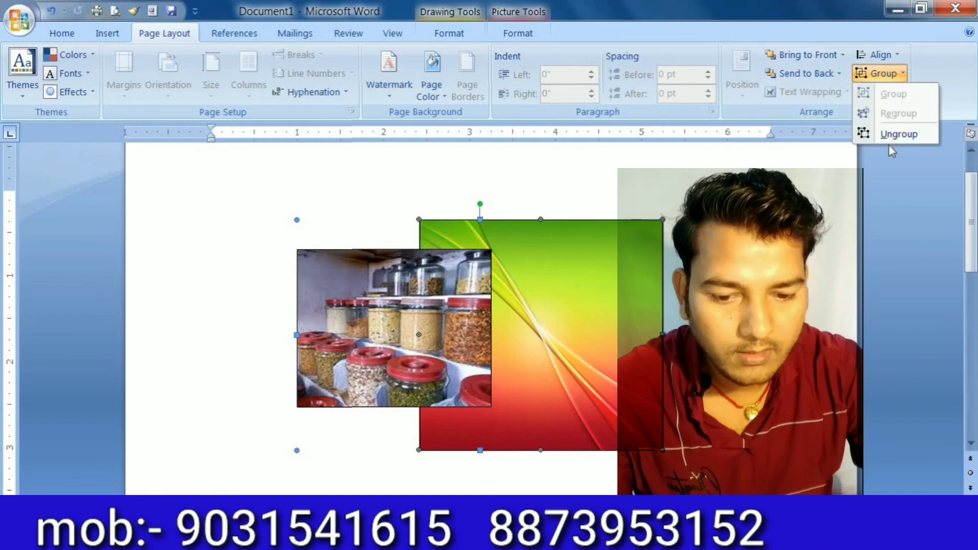
{"action": "left_click", "coordinate": [899, 134]}
{"action": "left_click_drag", "start_coordinate": [569, 287], "coordinate": [663, 313]}
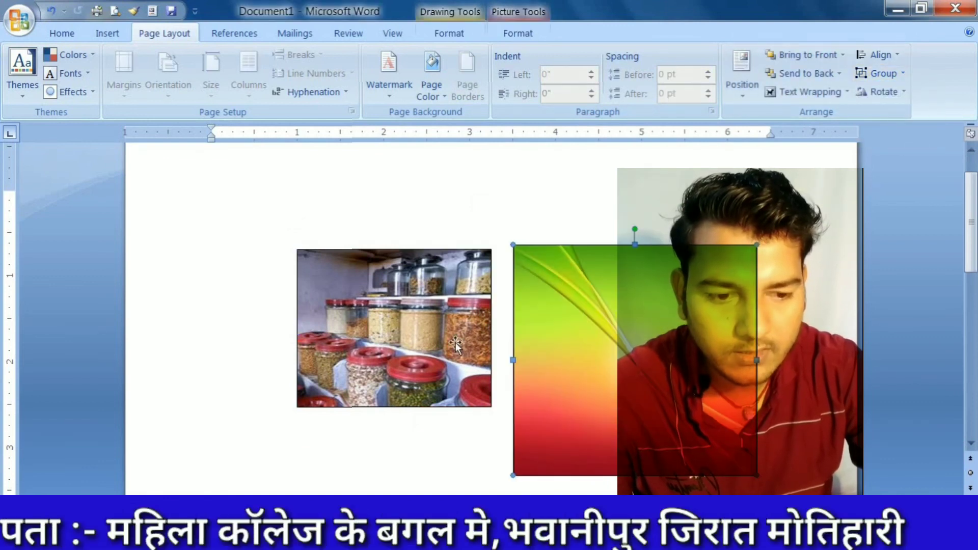
- Group the separated jar and gradient rectangles again and move the group up and slightly to the left
{"action": "left_click", "coordinate": [423, 350], "text": "shift"}
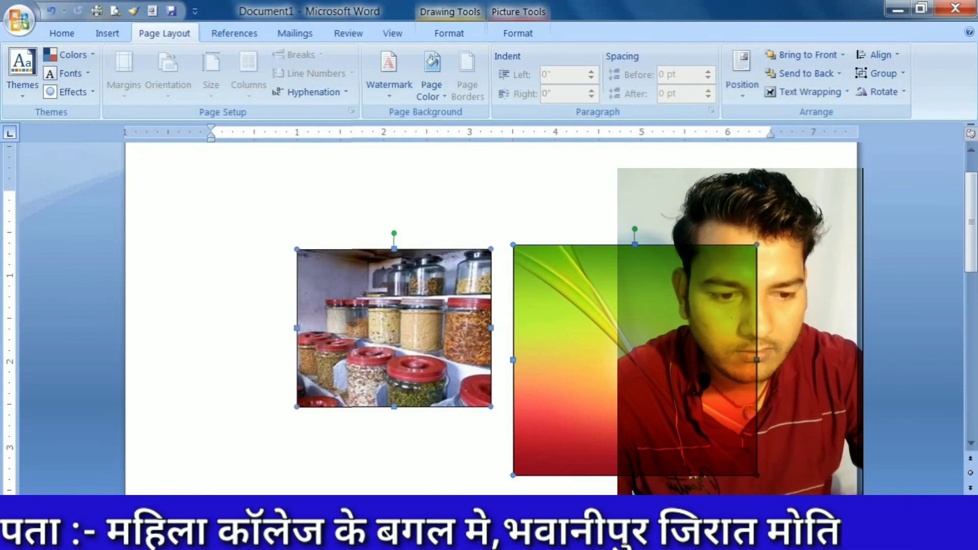
{"action": "left_click", "coordinate": [886, 75]}
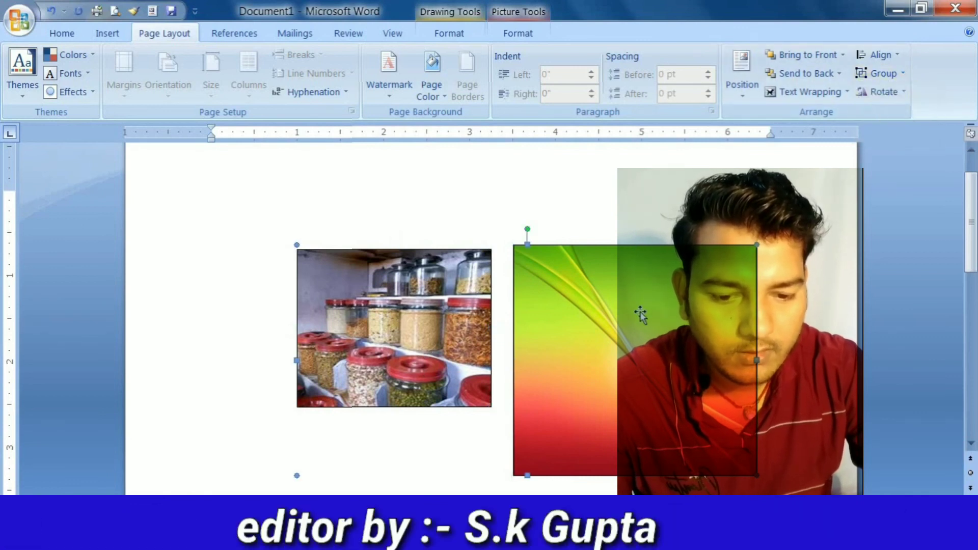
{"action": "left_click_drag", "start_coordinate": [644, 307], "coordinate": [636, 256]}
{"action": "left_click_drag", "start_coordinate": [417, 308], "coordinate": [400, 367]}
{"action": "left_click_drag", "start_coordinate": [550, 320], "coordinate": [544, 266]}
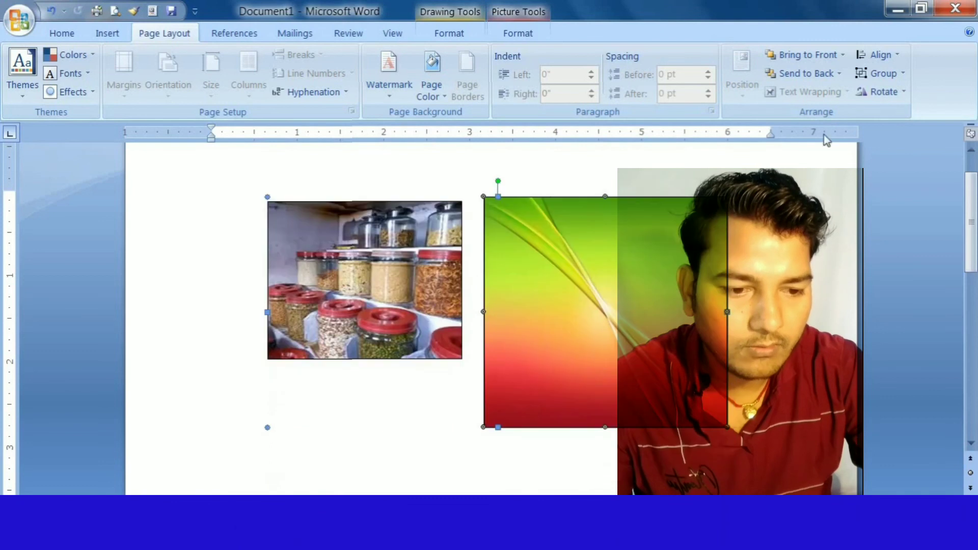
- Apply Regroup to the selected group of rectangles and move the group slightly down
{"action": "left_click", "coordinate": [890, 76]}
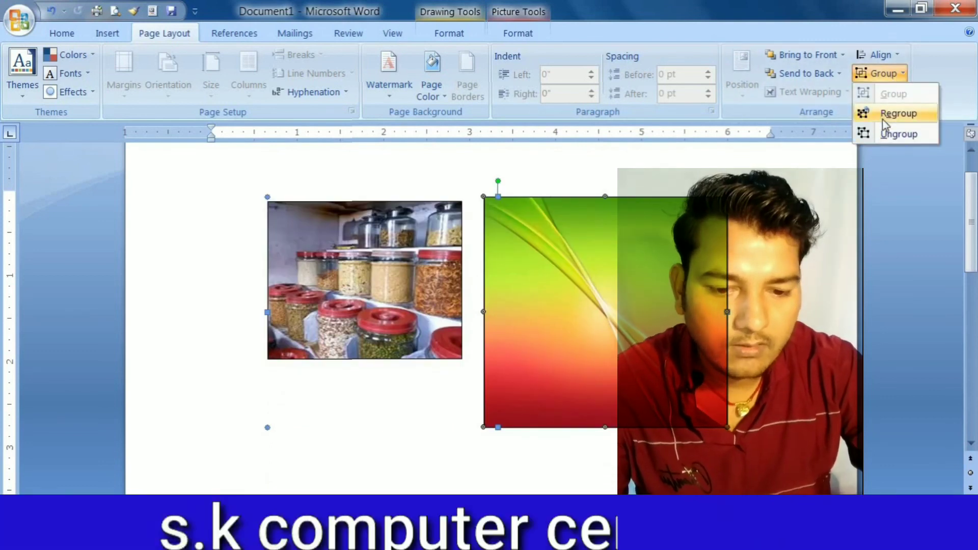
{"action": "left_click", "coordinate": [883, 121]}
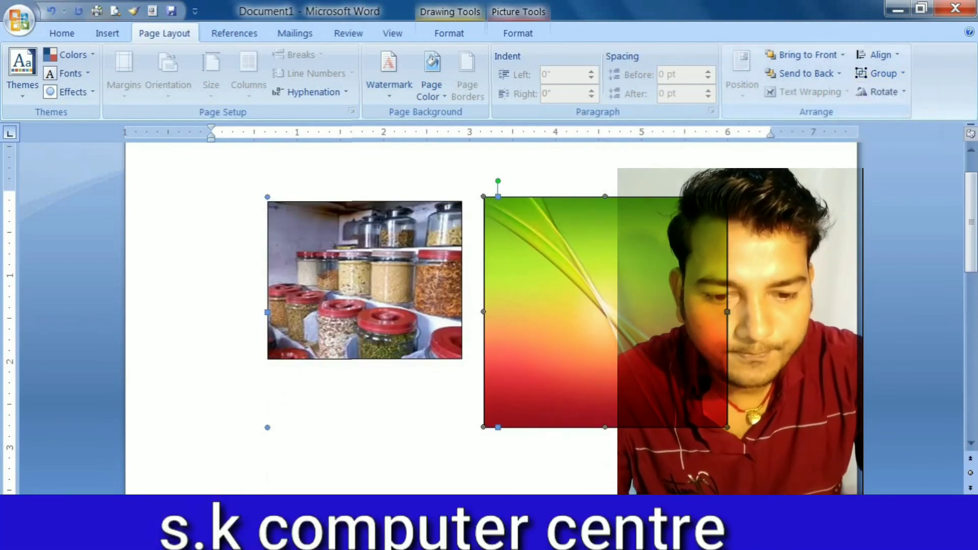
{"action": "left_click_drag", "start_coordinate": [702, 262], "coordinate": [706, 286]}
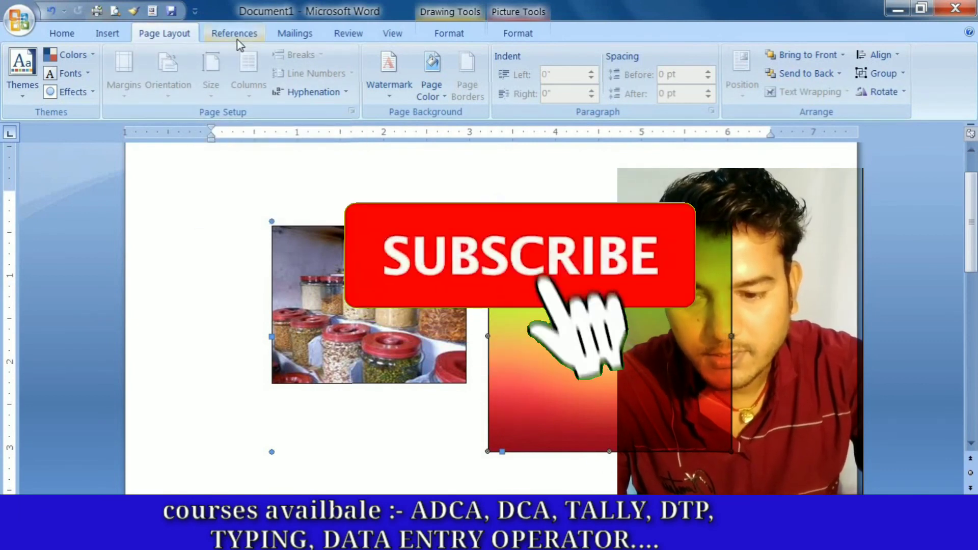
{"action": "left_click", "coordinate": [238, 41]}
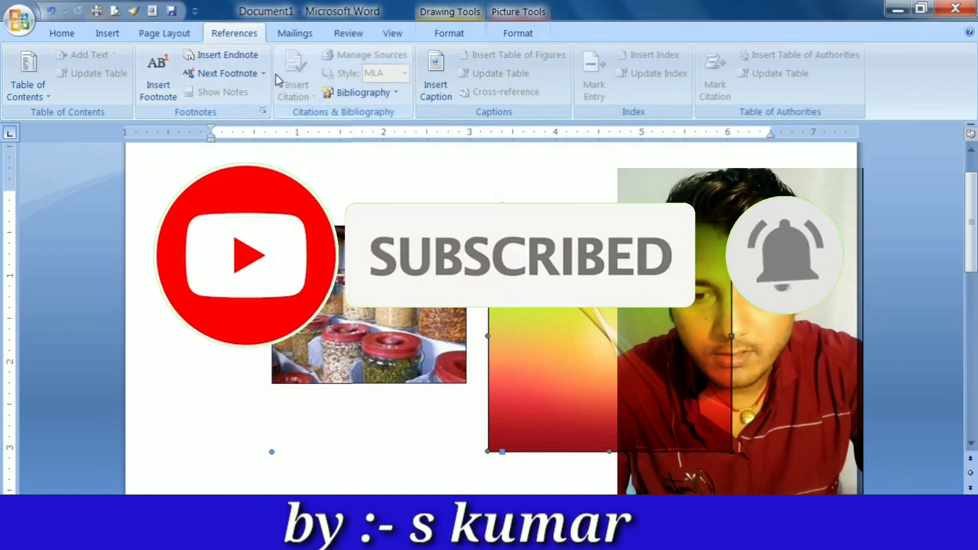
{"action": "left_click", "coordinate": [295, 33]}
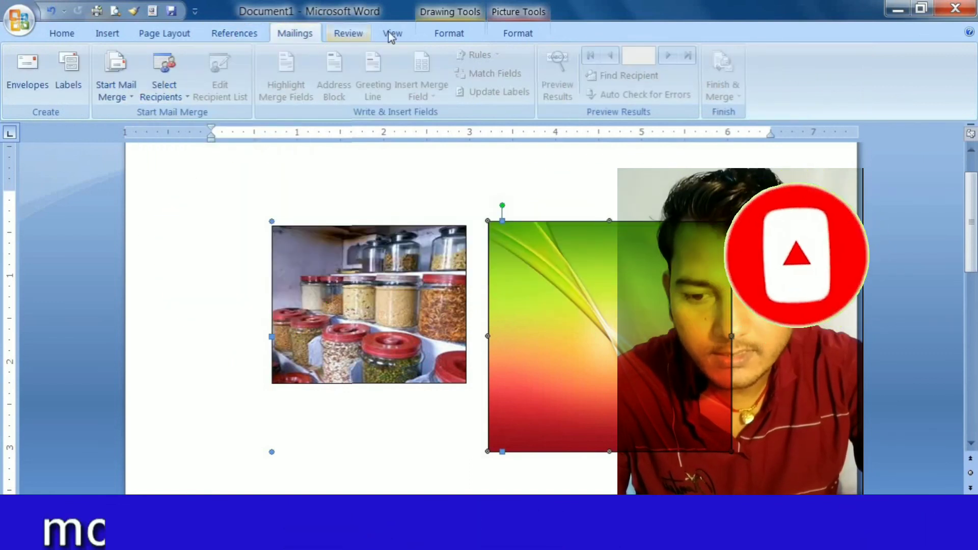